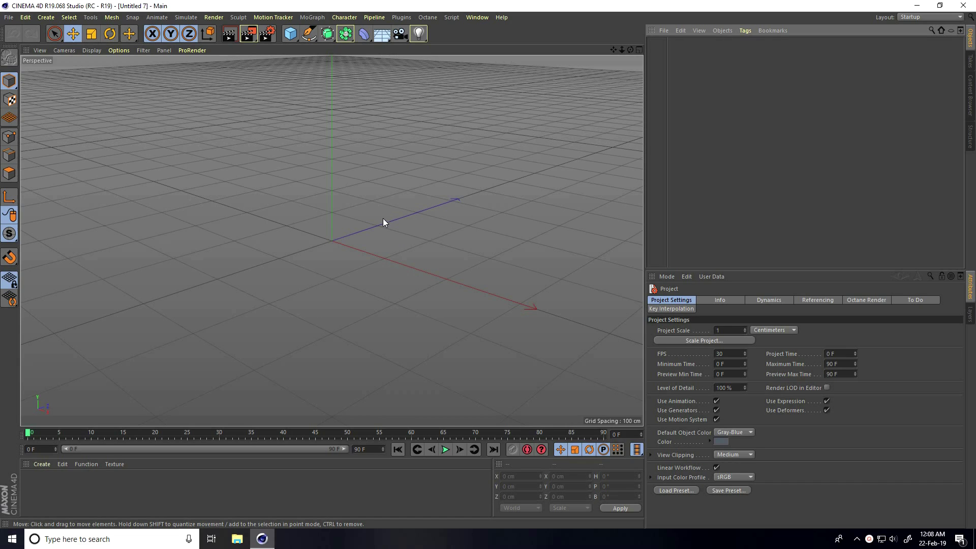
Add a MoText object, set its text to FATTU and align it to Middle
left_click(312, 19)
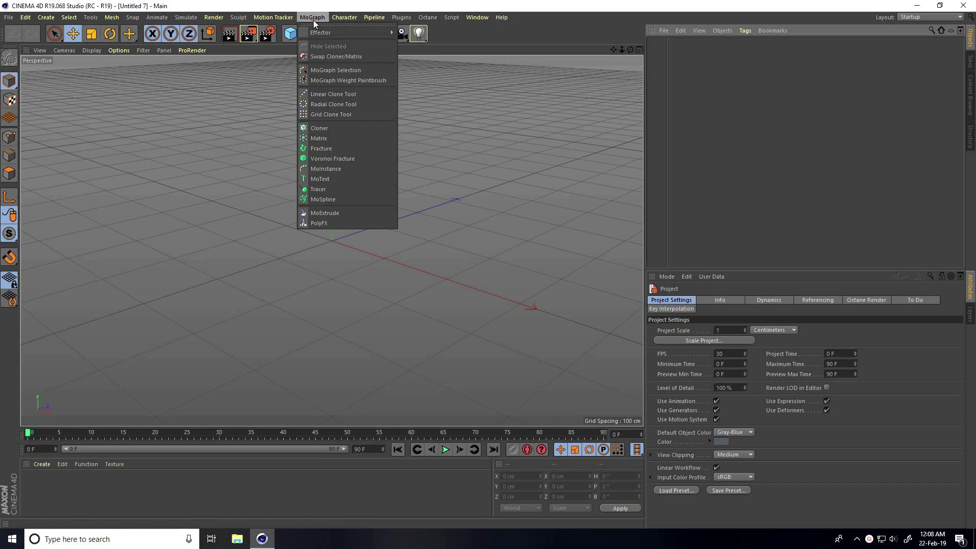
left_click(322, 178)
left_click(701, 300)
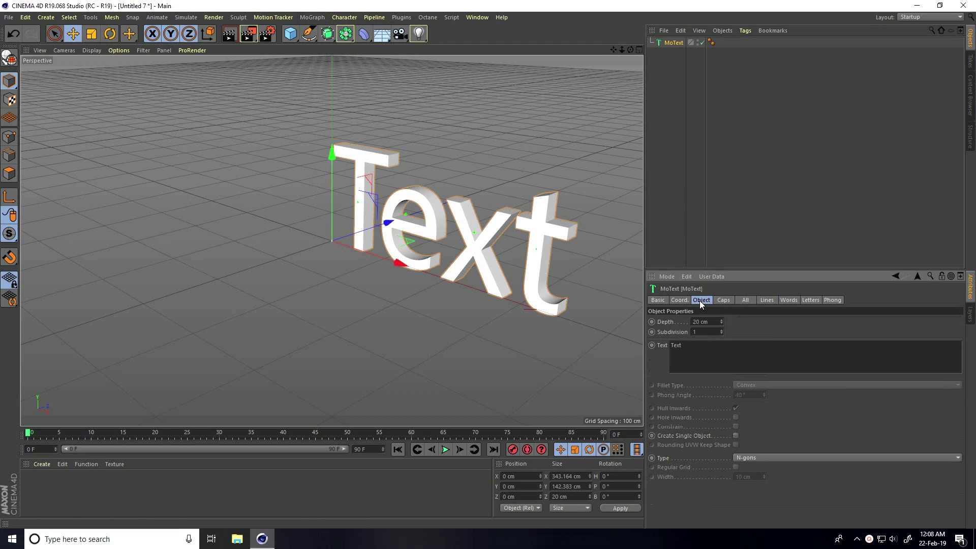
double_click(695, 345)
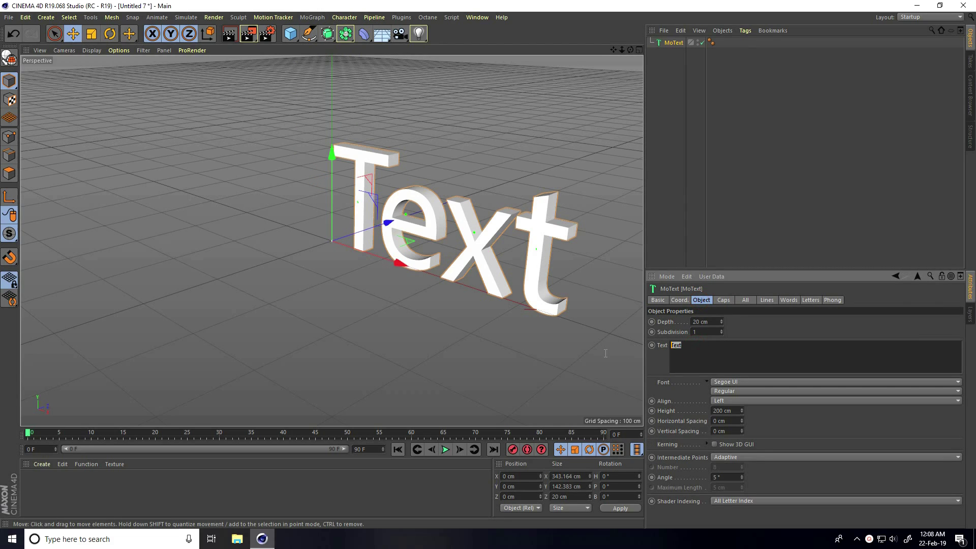
type("FATTU")
left_click(732, 401)
left_click(731, 409)
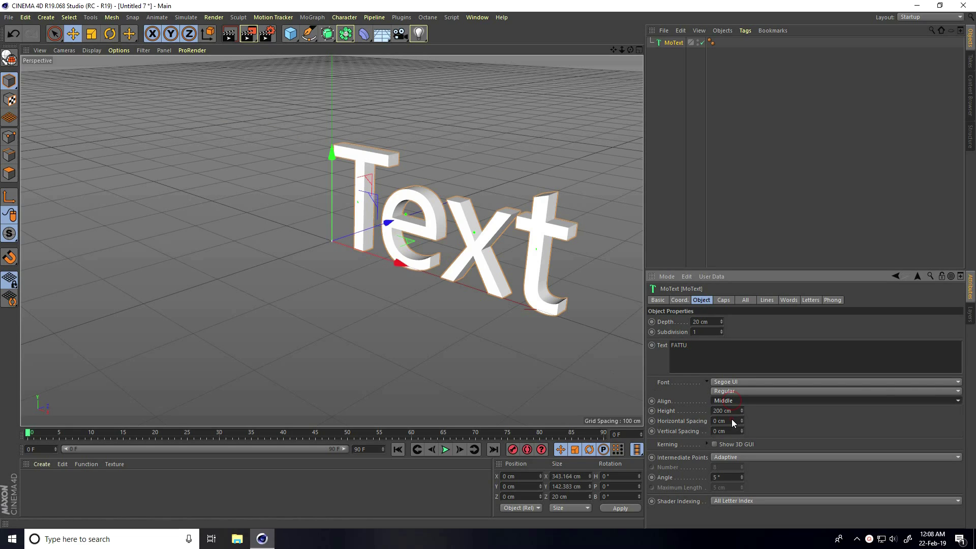
middle_click_drag(447, 251, 447, 289, "alt")
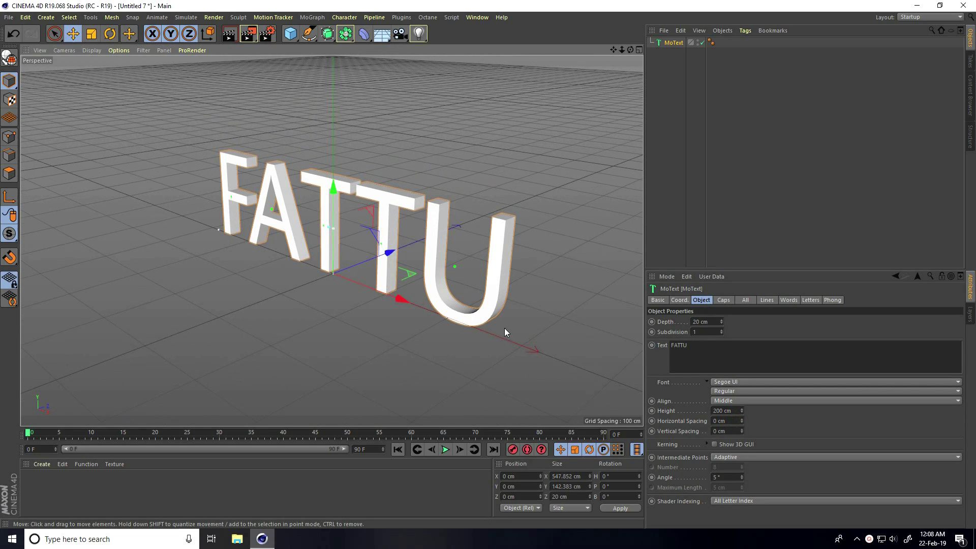
Change the font of the FATTU text to ObelixPro
left_click(724, 384)
scroll(725, 387, "up", 5)
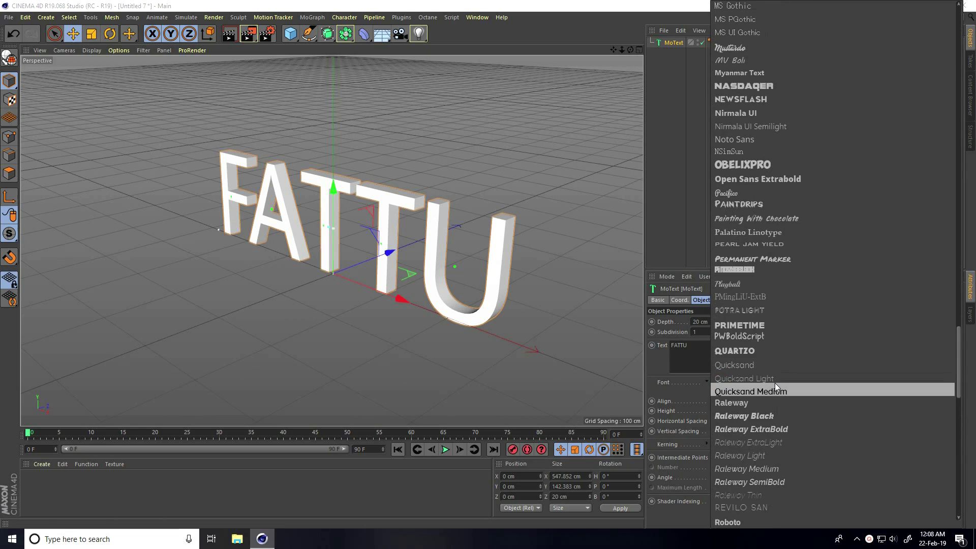
scroll(776, 388, "up", 2)
left_click(748, 227)
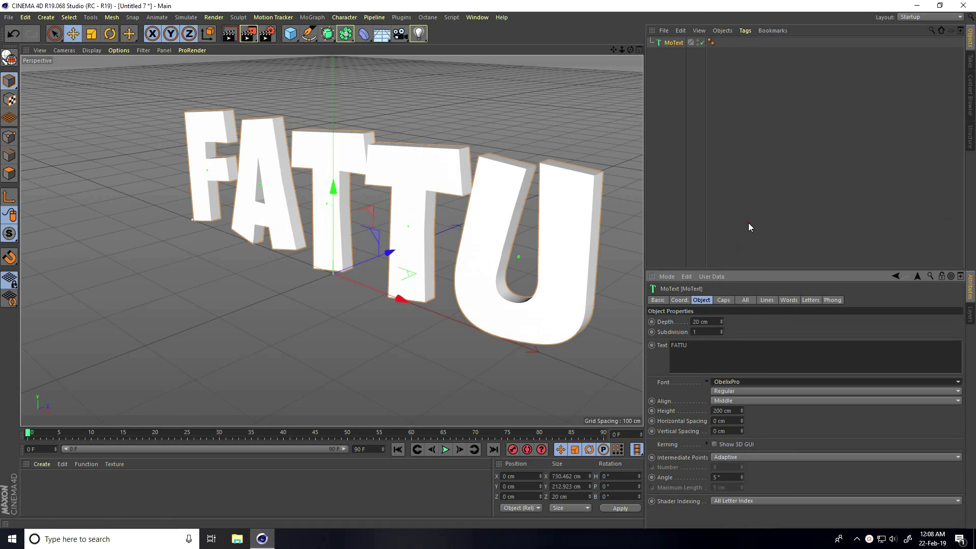
Set the extrusion depth of the FATTU text to 100 cm
left_click_drag(478, 244, 505, 231, "alt")
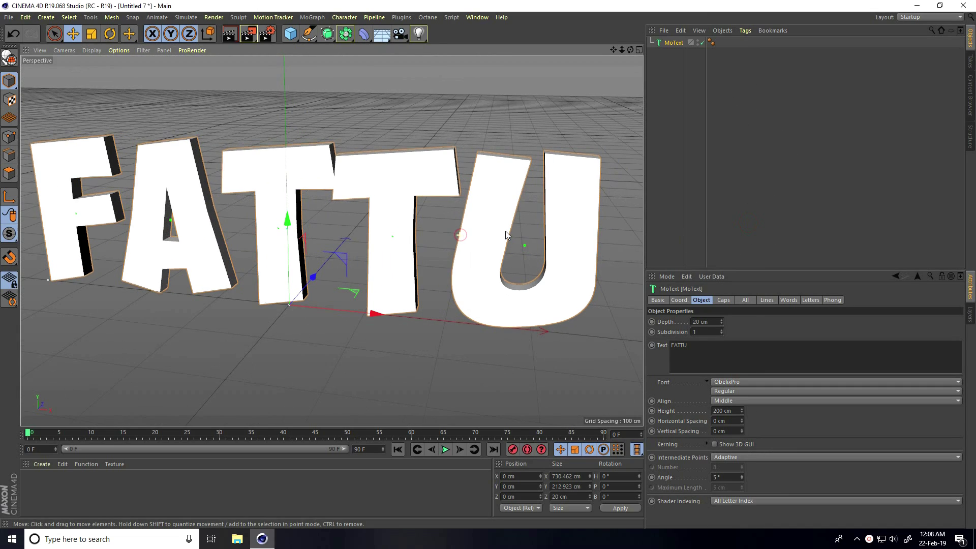
left_click_drag(481, 340, 495, 376, "alt")
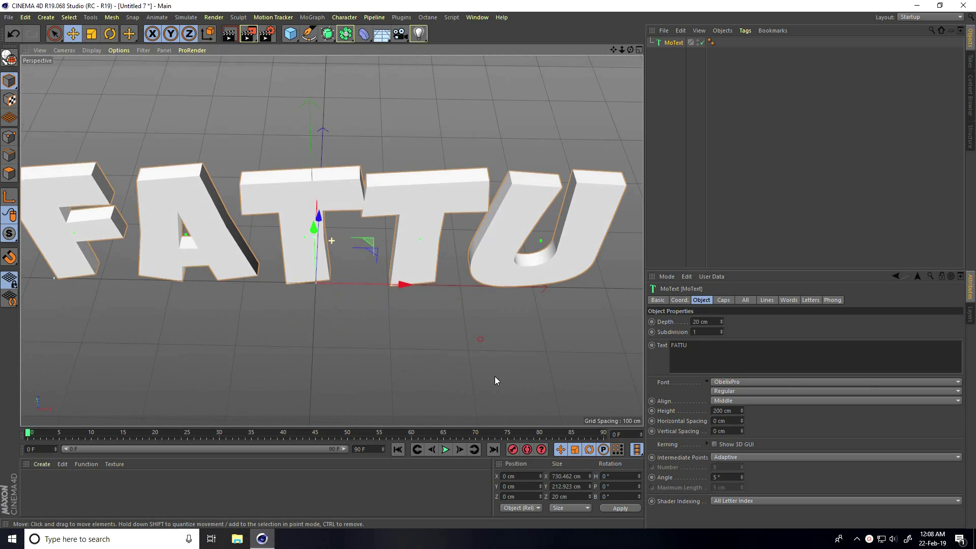
double_click(707, 321)
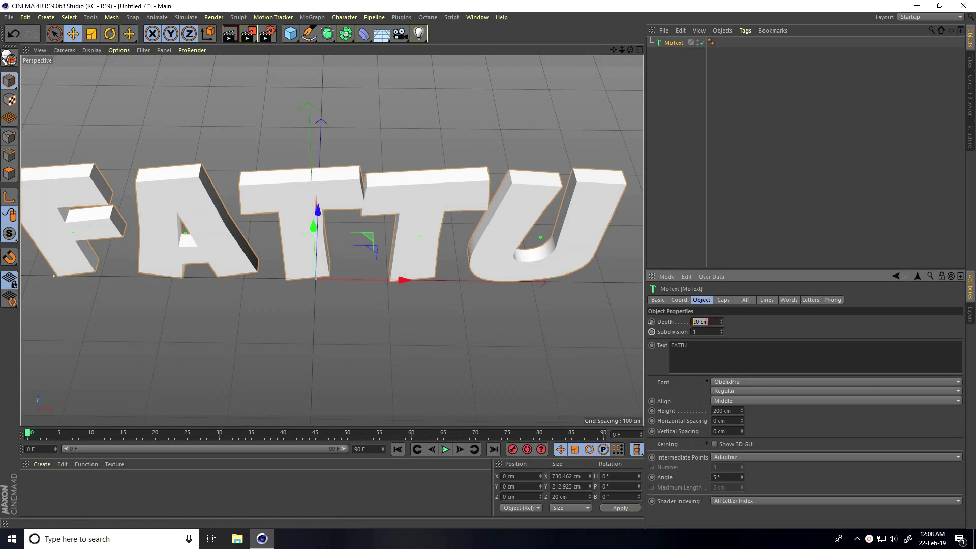
type("100")
key("Return")
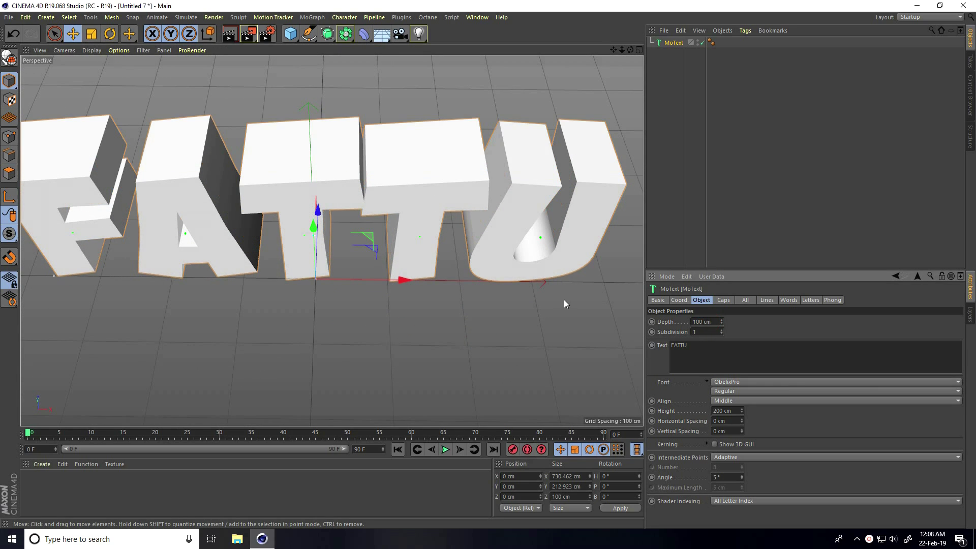
Switch the viewport display to Gouraud Shading (Lines) to show the text's mesh
left_click_drag(563, 300, 342, 175, "alt")
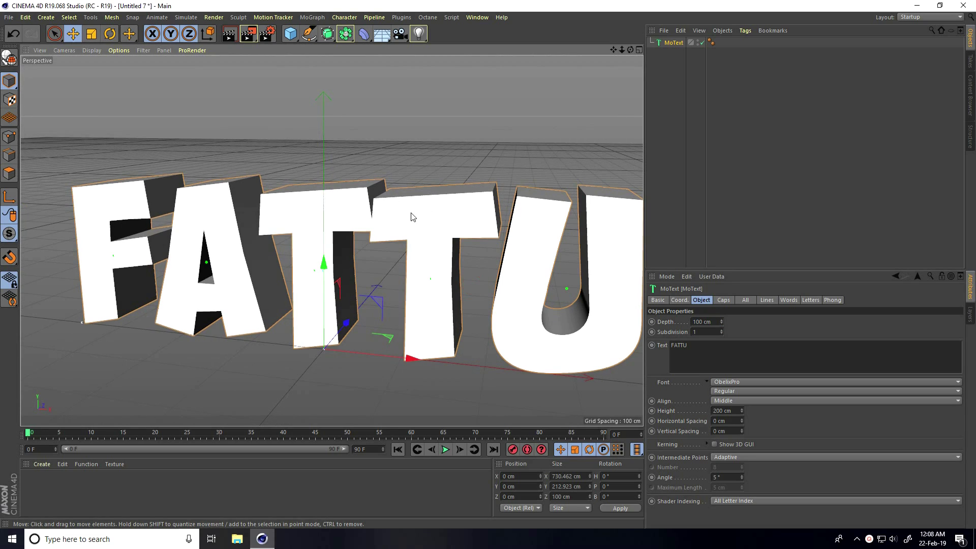
left_click_drag(410, 214, 342, 199, "alt")
left_click(87, 50)
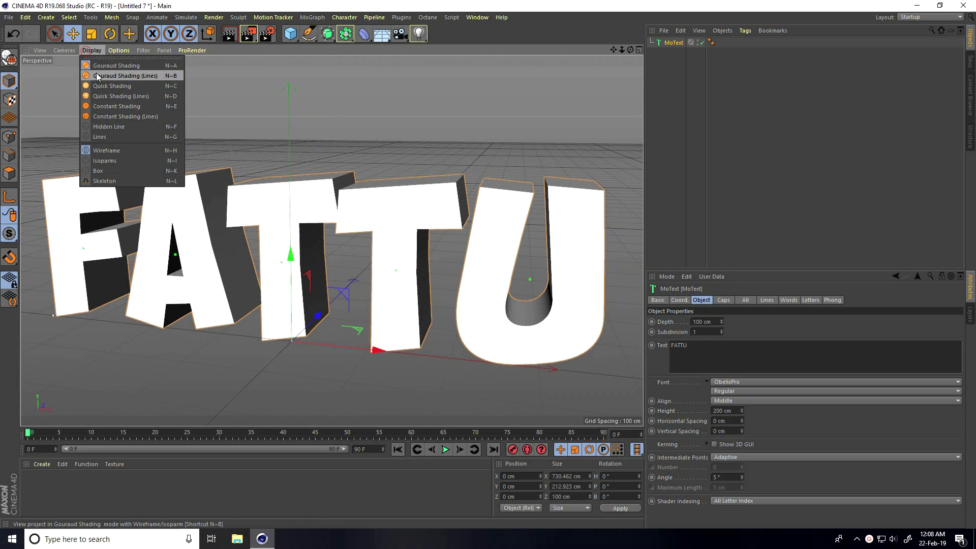
left_click(98, 75)
Set the MoText subdivision to 10 and its intermediate points to Subdivided
left_click_drag(313, 184, 339, 243, "alt")
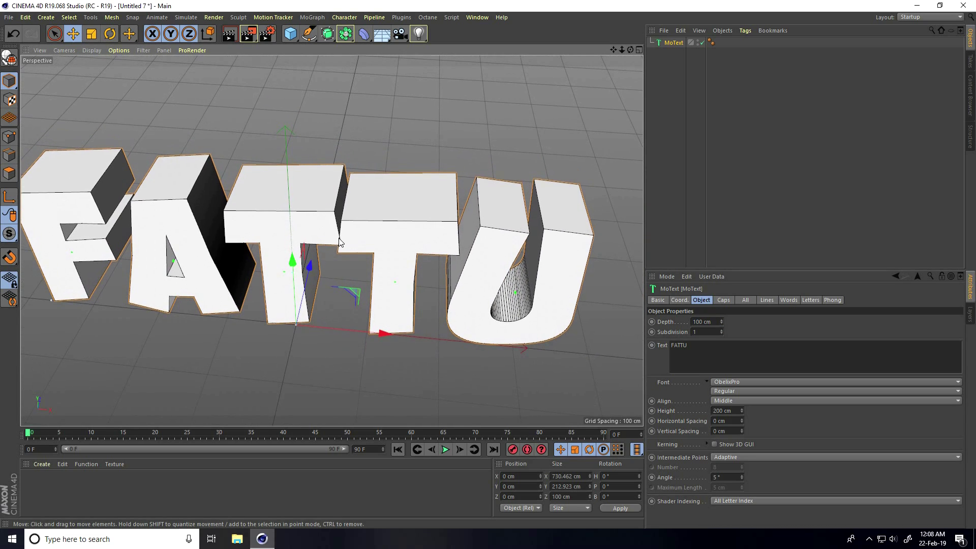
left_click(705, 333)
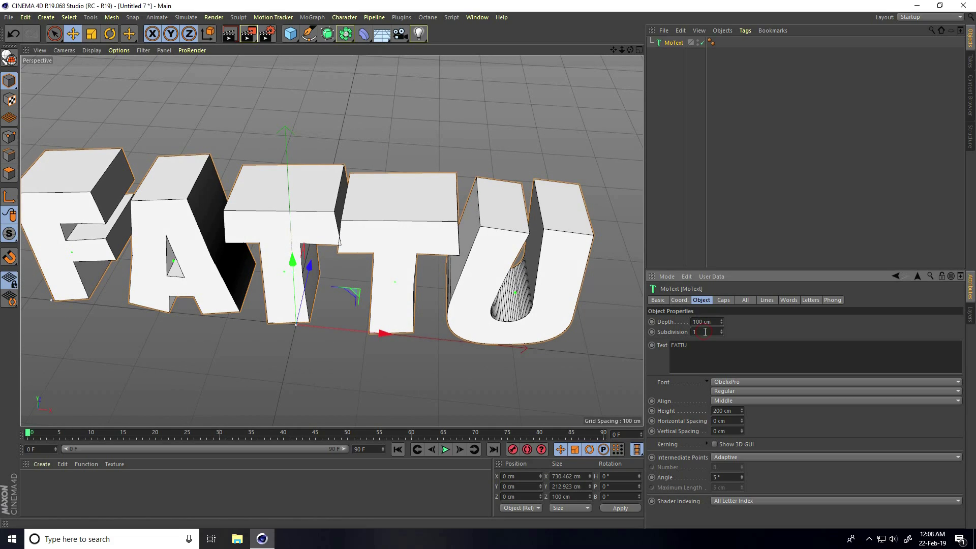
type("10")
key("Return")
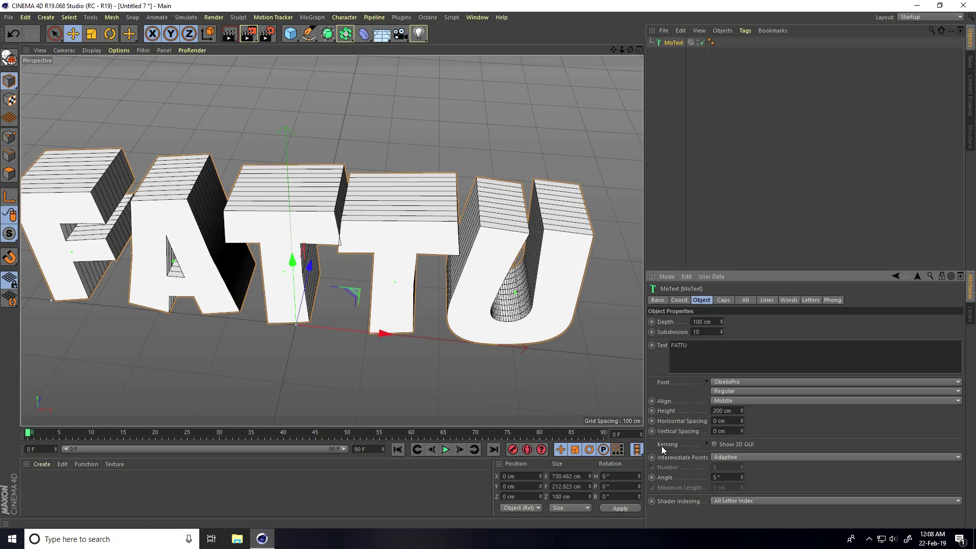
left_click(728, 457)
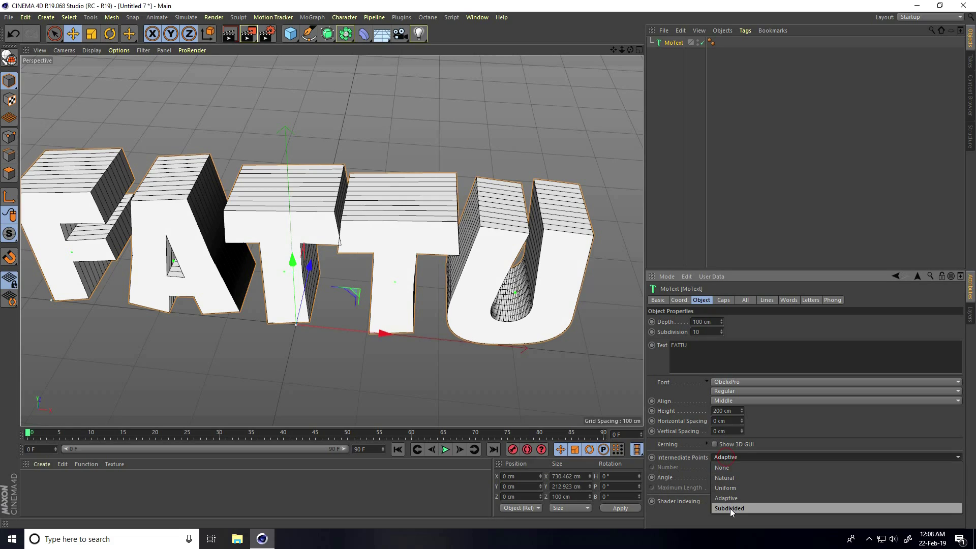
left_click(730, 509)
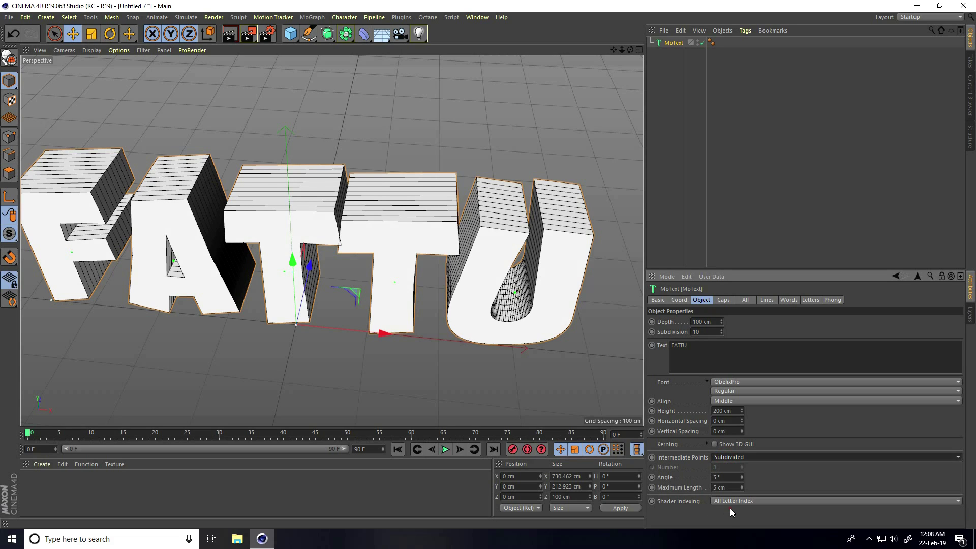
Set both the start and end caps of the MoText to Fillet Cap
left_click(722, 301)
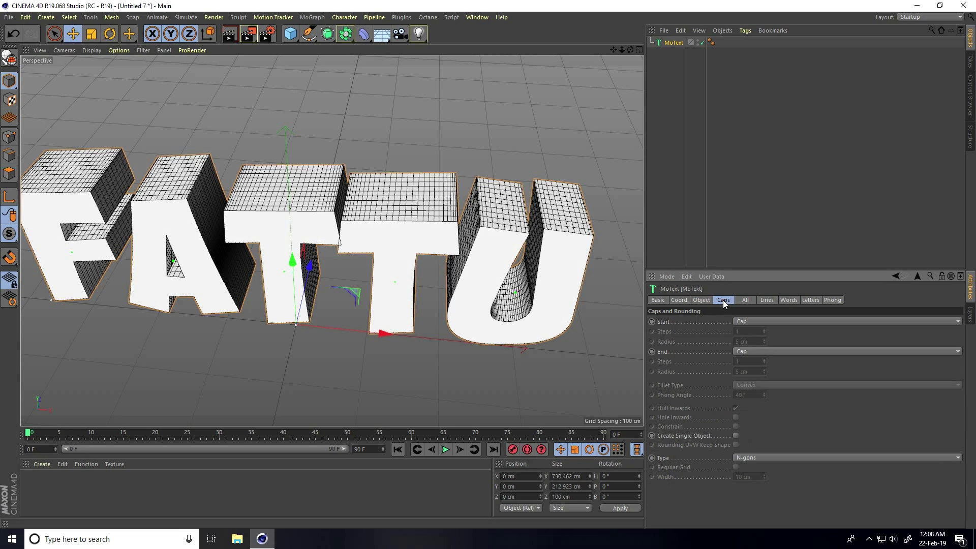
left_click(773, 322)
left_click(754, 362)
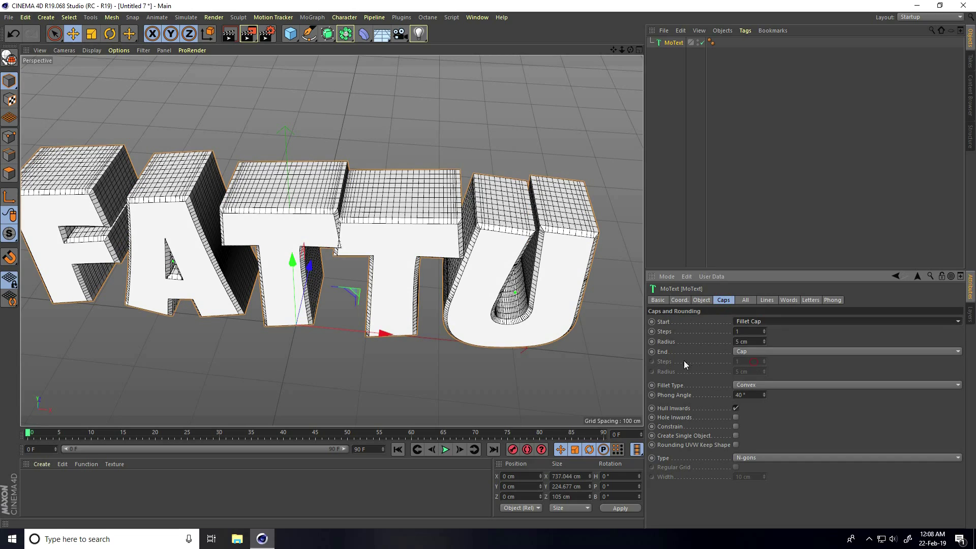
left_click(751, 352)
left_click(747, 394)
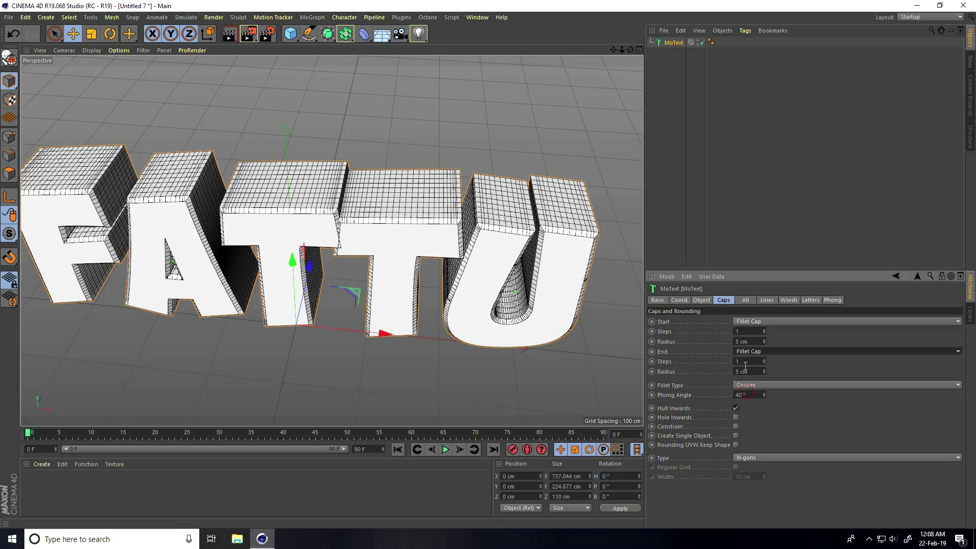
Set the fillet steps to 5 for both the start and end caps
double_click(746, 331)
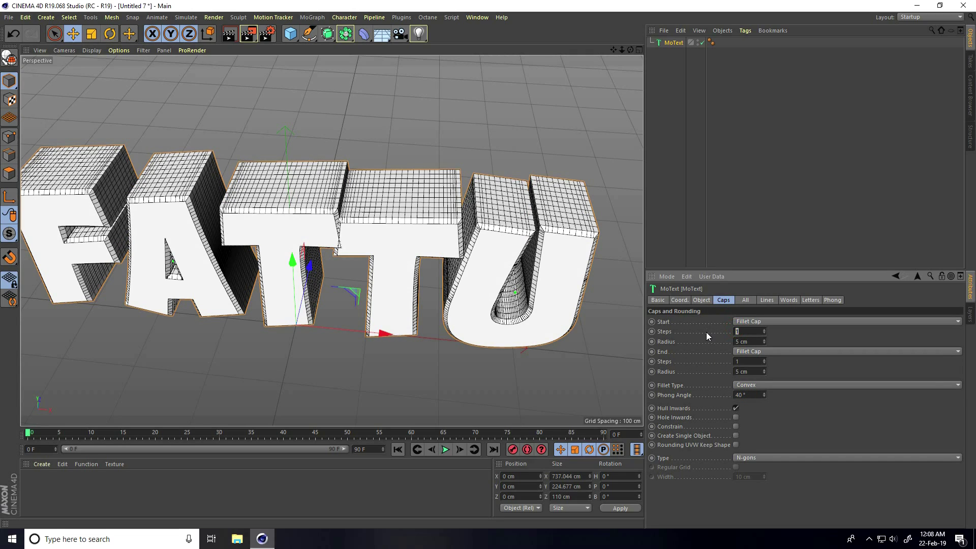
type("5")
key("Tab")
key("Tab")
type("5")
key("Return")
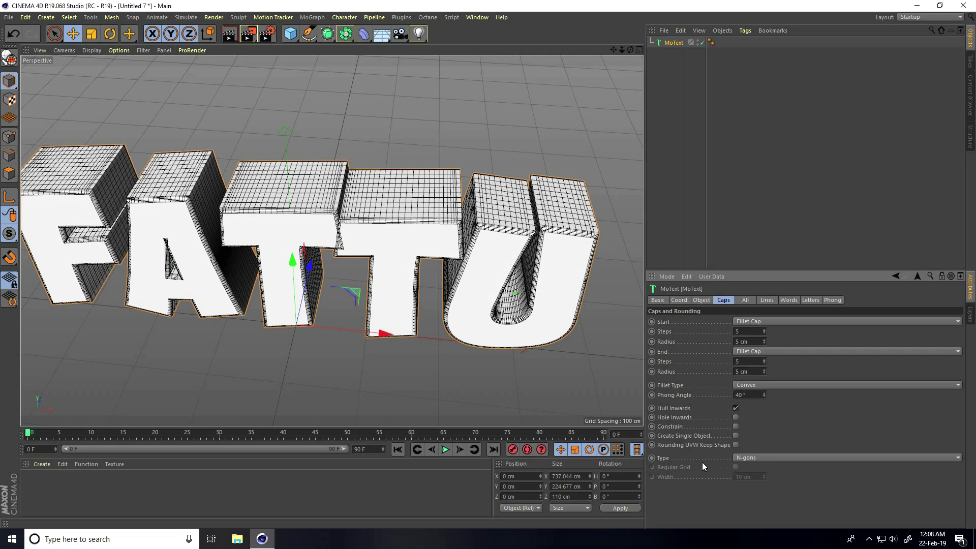
Set the cap type to Quadrangles and enable Regular Grid with a width of 5 cm
left_click(756, 459)
left_click(754, 479)
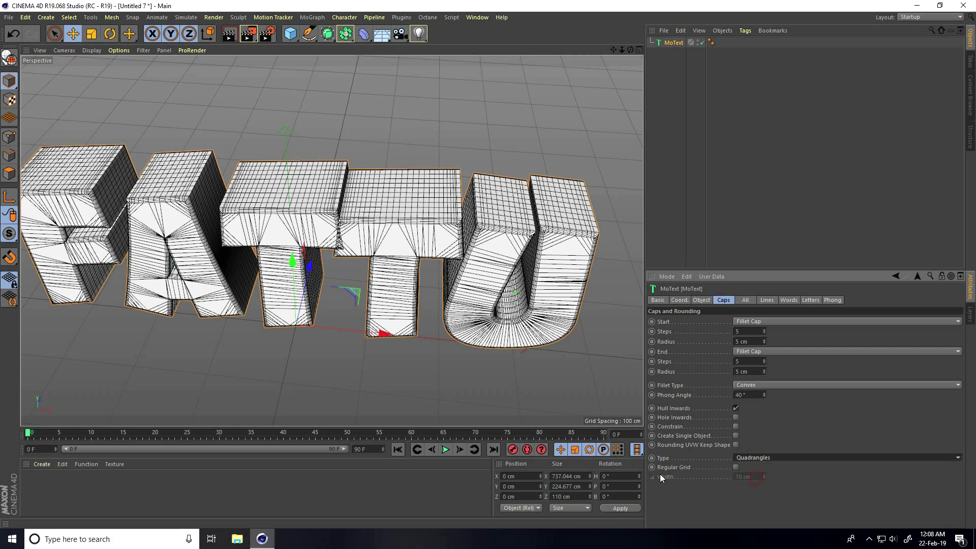
left_click(736, 467)
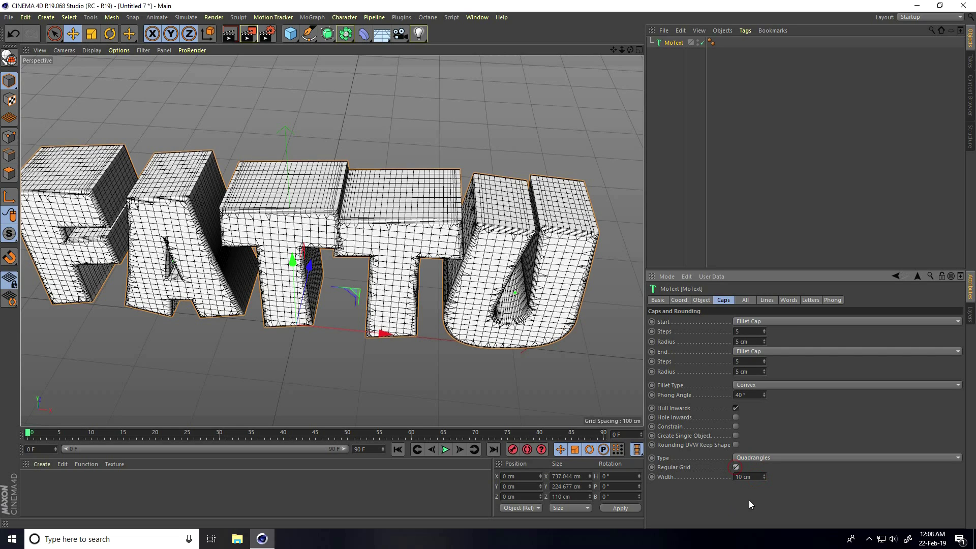
left_click(754, 477)
type("5")
key("Return")
Make the MoText editable and merge it with all its children into one polygon object using Connect Objects + Delete
left_click_drag(529, 378, 353, 248, "alt")
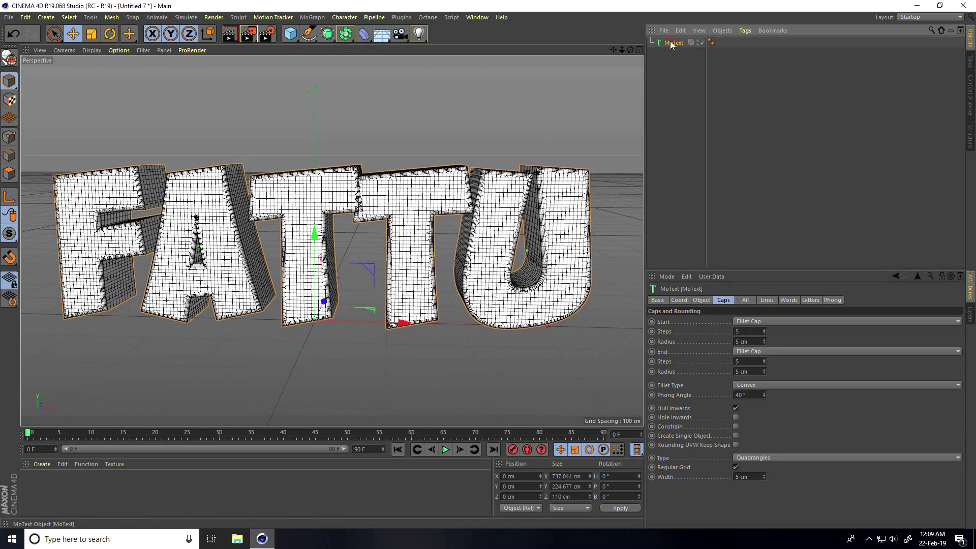
left_click(7, 59)
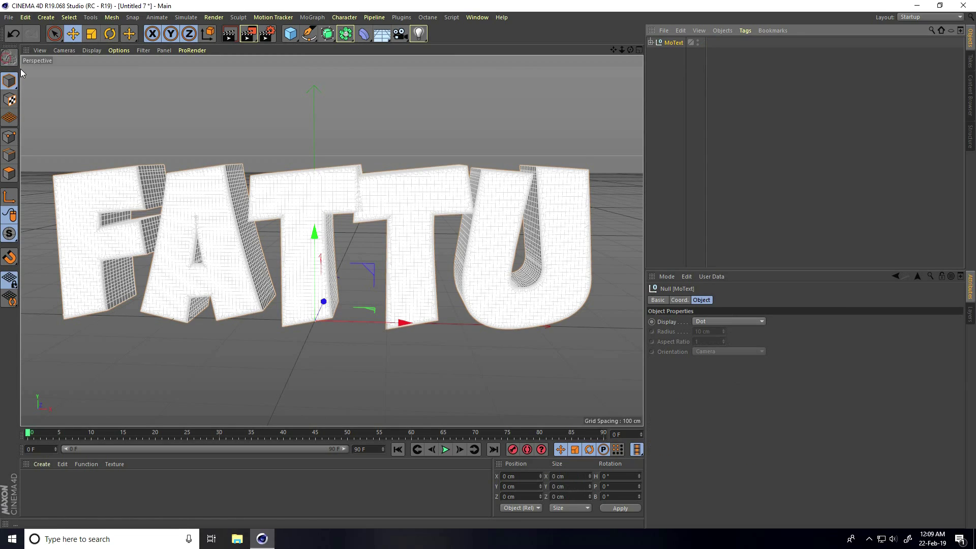
right_click(669, 44)
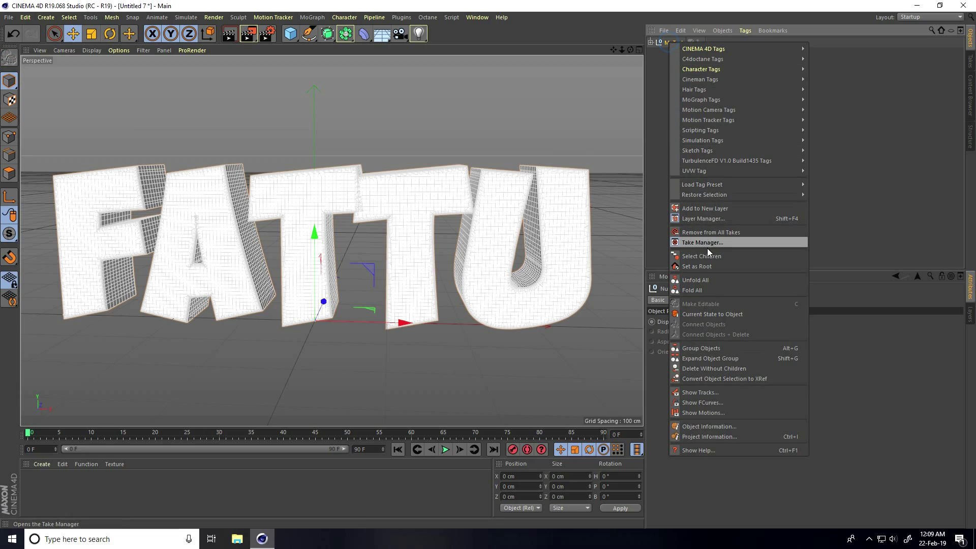
left_click(719, 257)
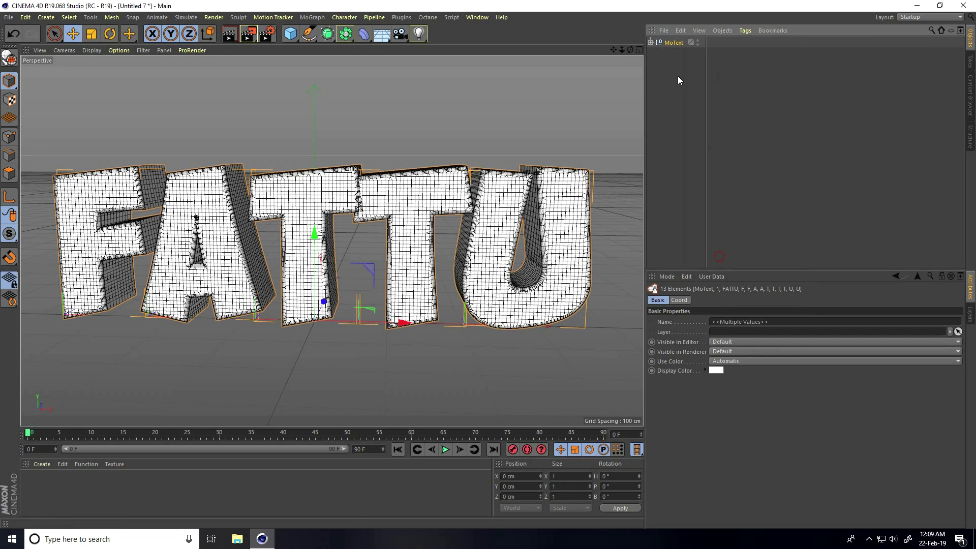
right_click(668, 44)
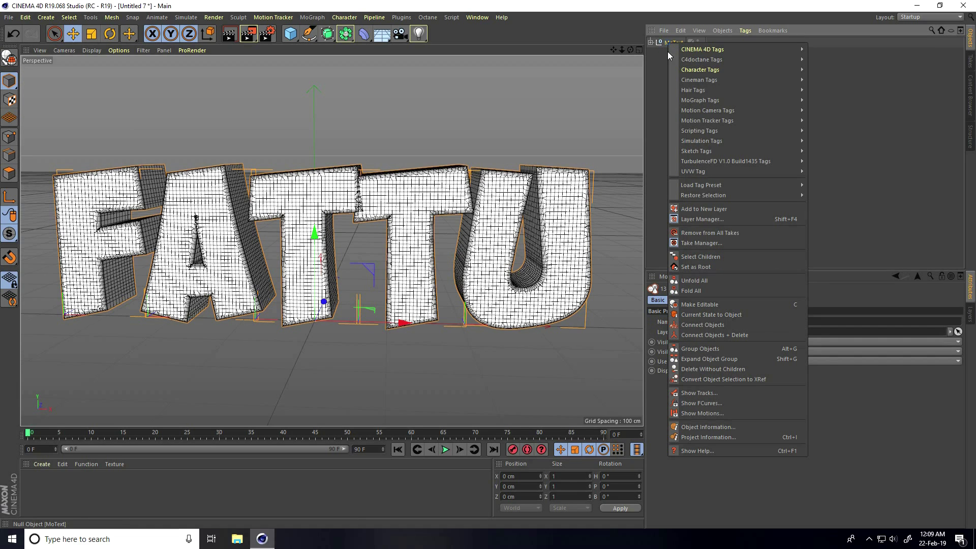
left_click(746, 335)
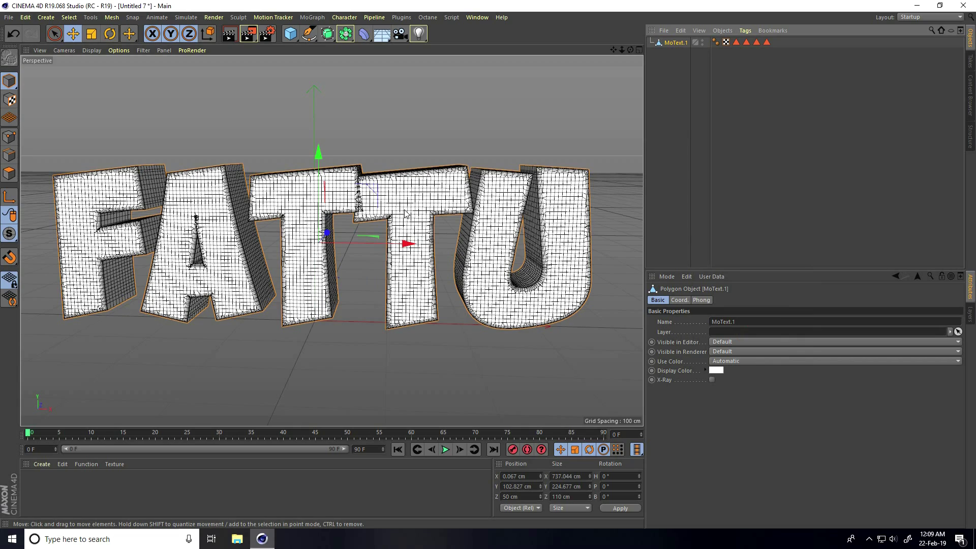
Add a MoGraph Fracture object in Explode Segments & Connect mode and make the merged text mesh its child
left_click(461, 135)
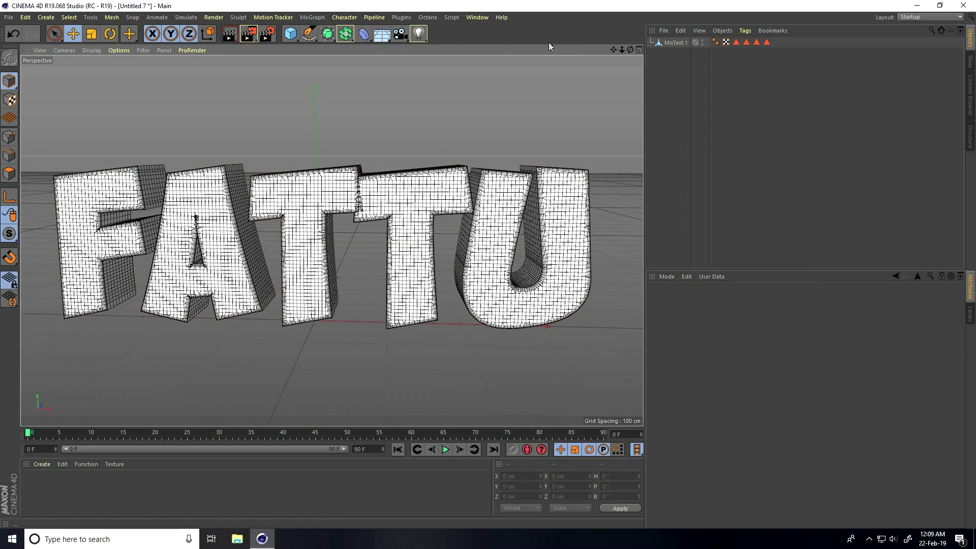
left_click(310, 18)
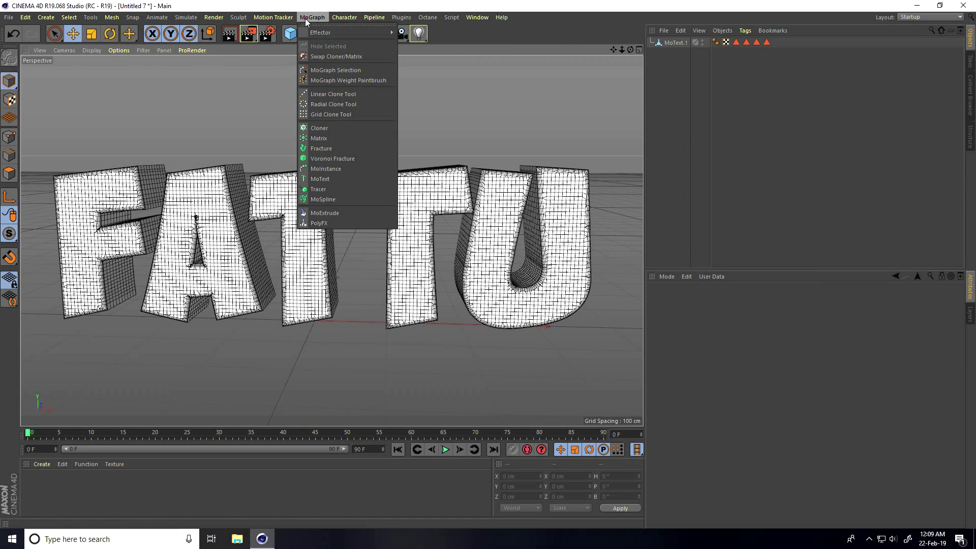
left_click(347, 148)
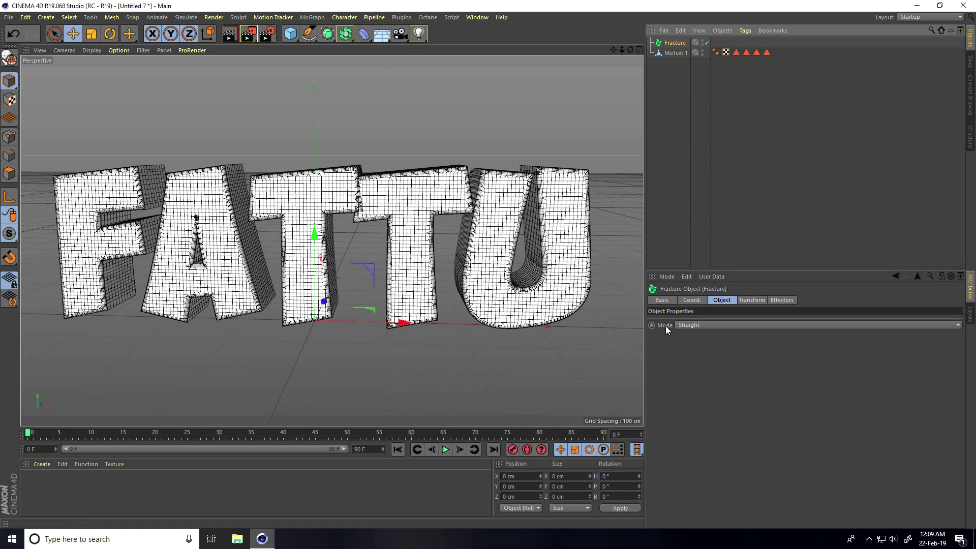
left_click(688, 325)
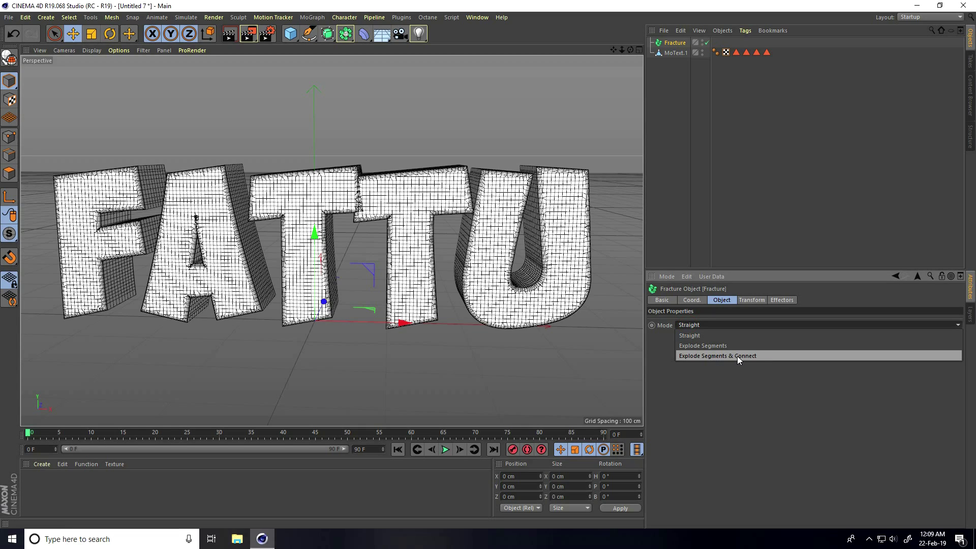
left_click(762, 356)
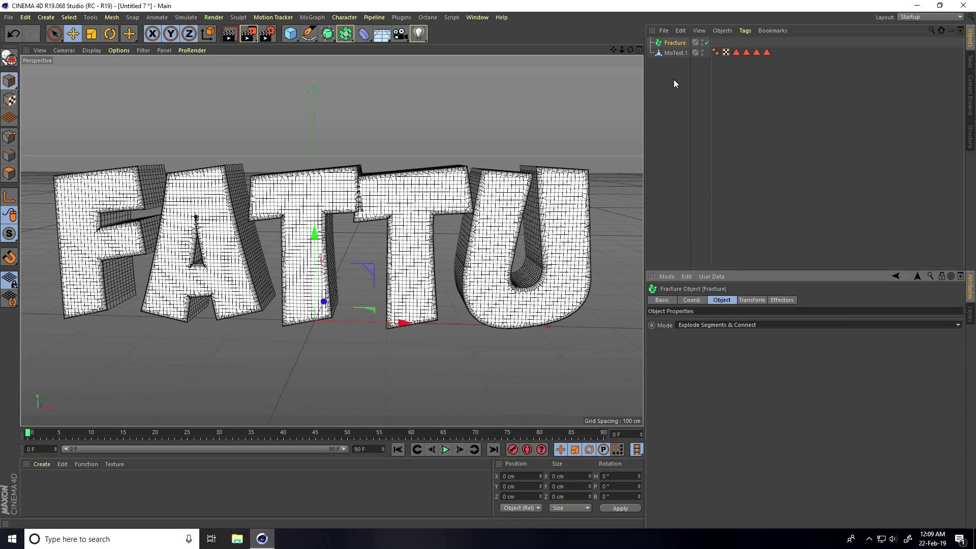
left_click_drag(673, 52, 674, 44)
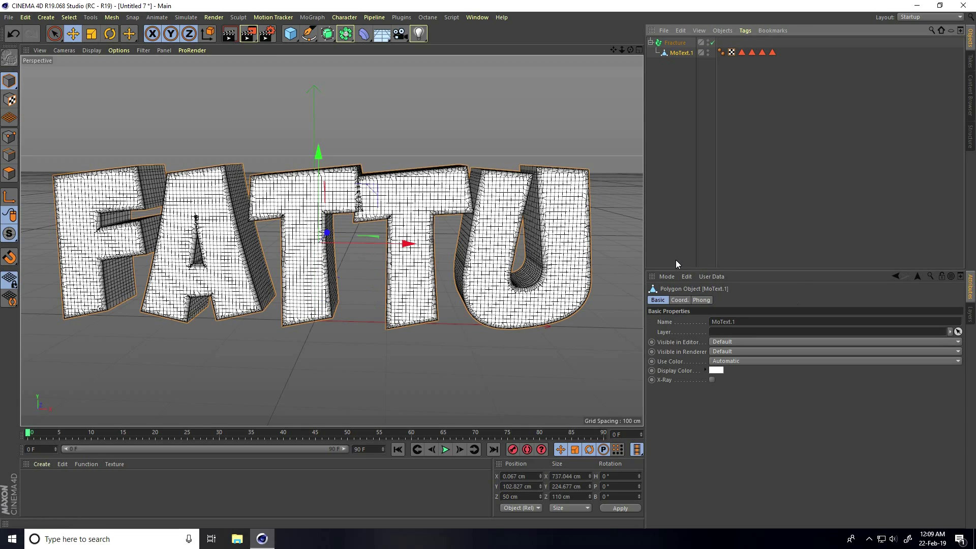
Add a Jiggle deformer and make it a child of the MoText.1 mesh inside the Fracture
left_click(363, 34)
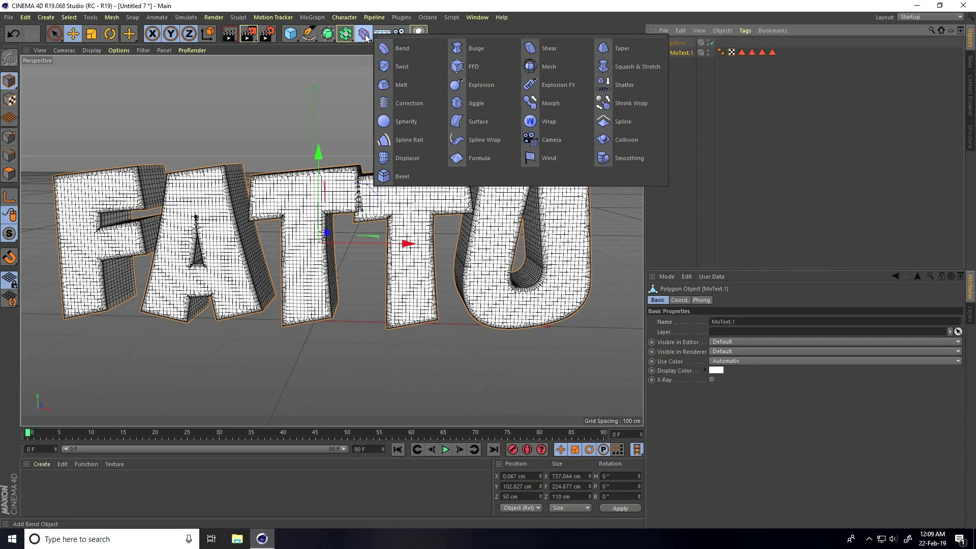
left_click(493, 100)
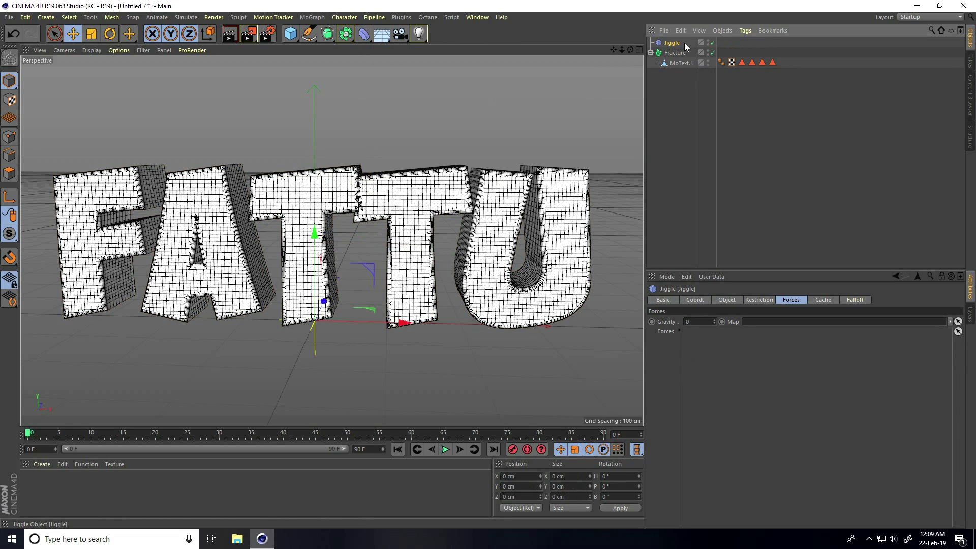
left_click_drag(673, 52, 678, 65)
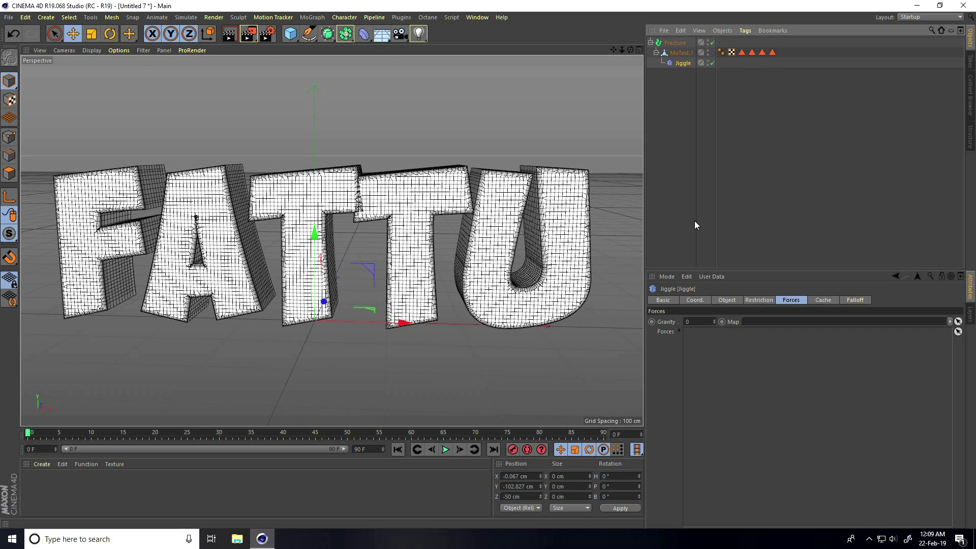
Extend the animation to 300 frames and widen the timeline preview range to the full 300 frames
double_click(362, 449)
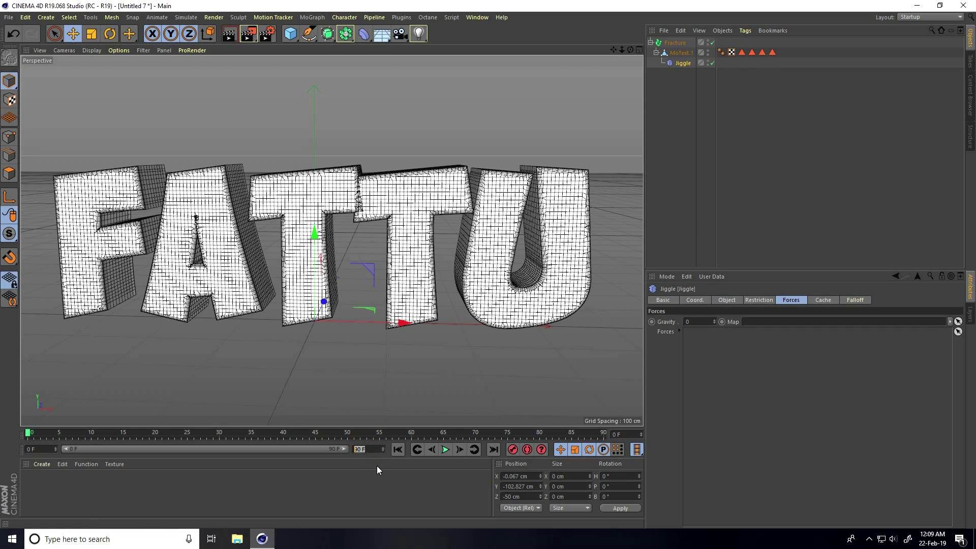
type("300")
key("Return")
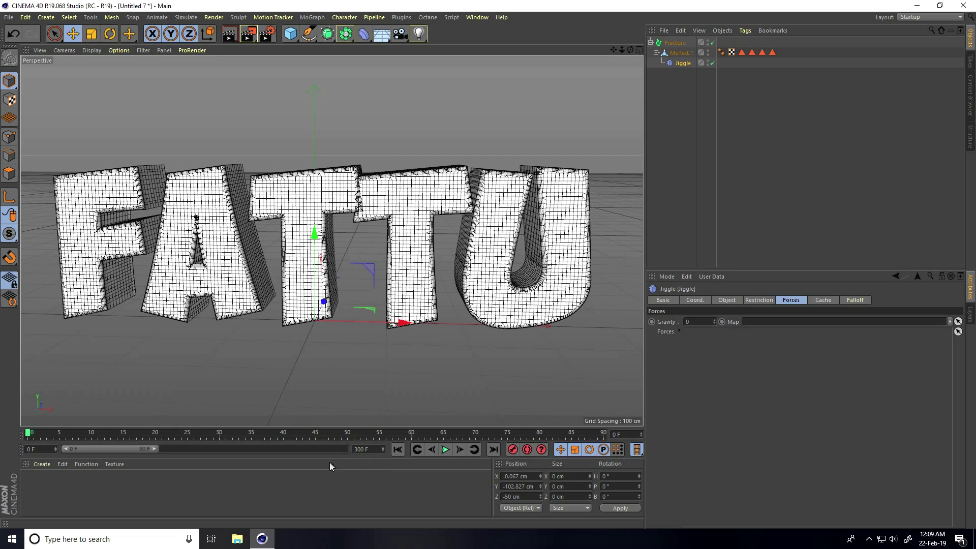
left_click_drag(154, 448, 389, 447)
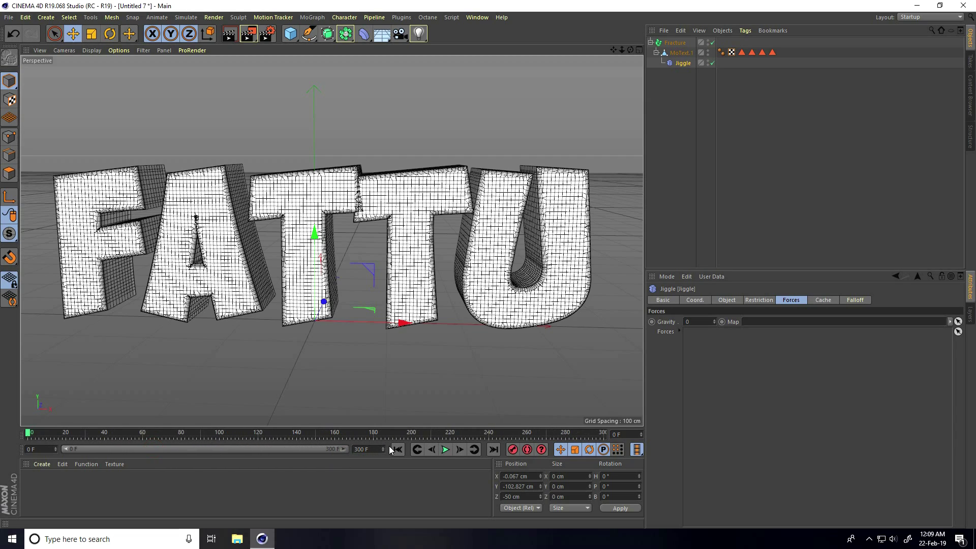
Keyframe the Jiggle deformer's Strength at 0% on frame 30
left_click(680, 64)
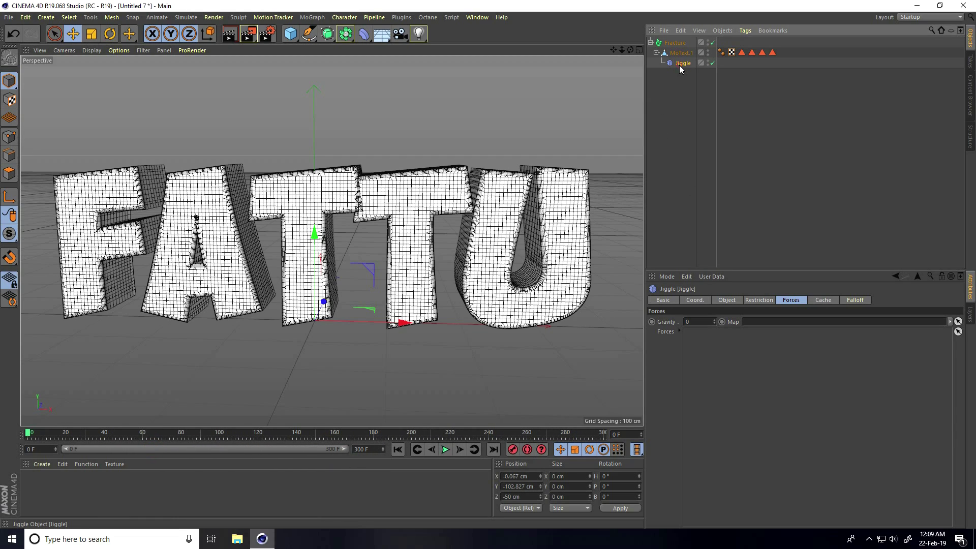
left_click(760, 301)
left_click(736, 303)
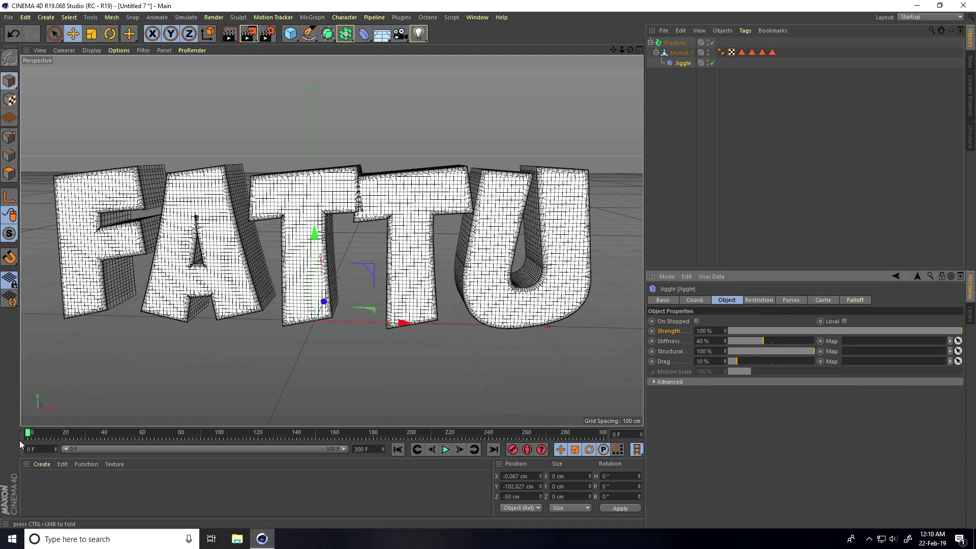
left_click_drag(28, 434, 85, 438)
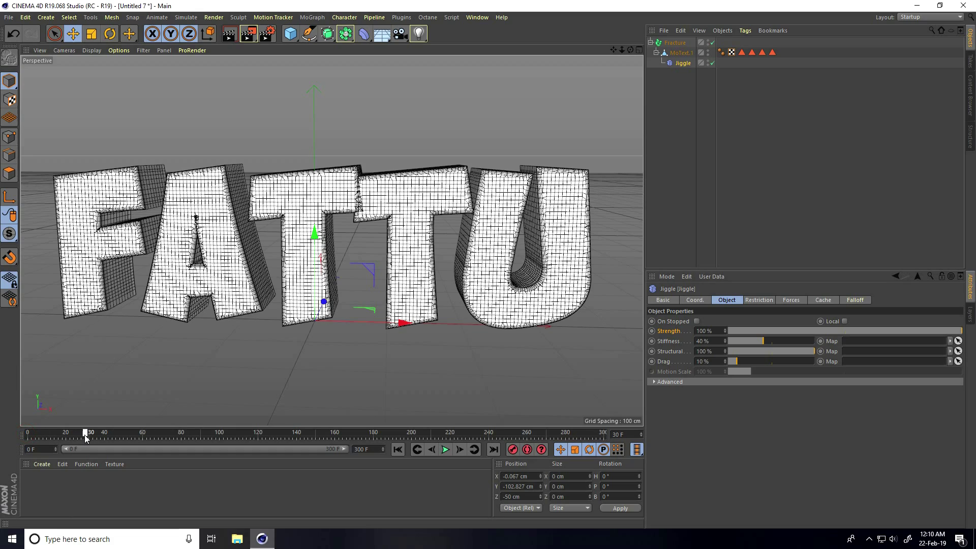
left_click(652, 331, "ctrl")
left_click(718, 331)
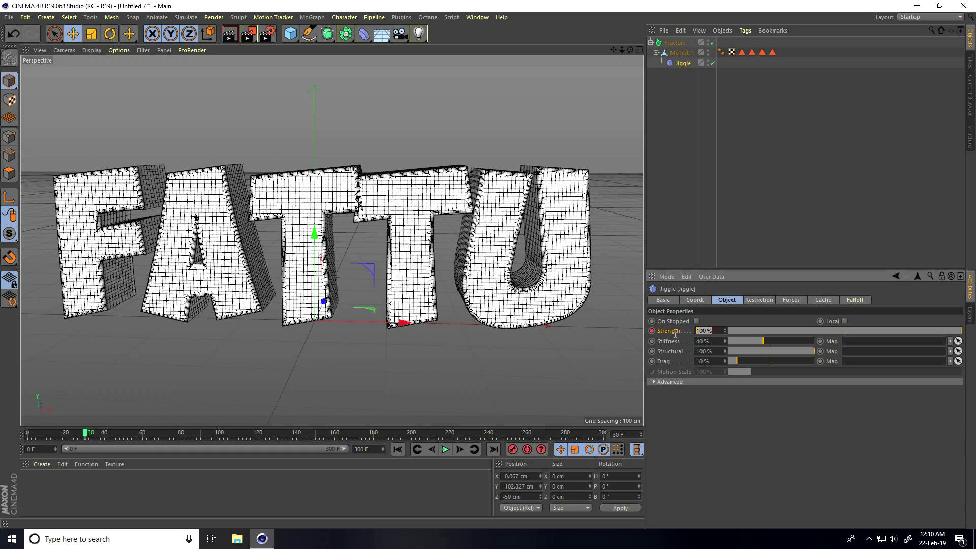
type("0")
key("Return")
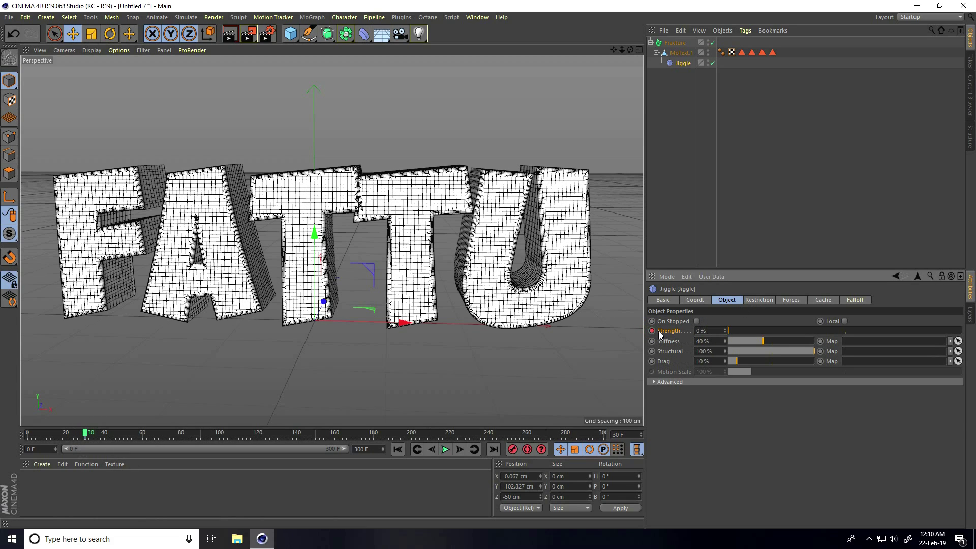
Keyframe the Jiggle deformer's Strength at 100% on frame 100
left_click(718, 331)
left_click_drag(81, 435, 219, 436)
type("100")
key("Return")
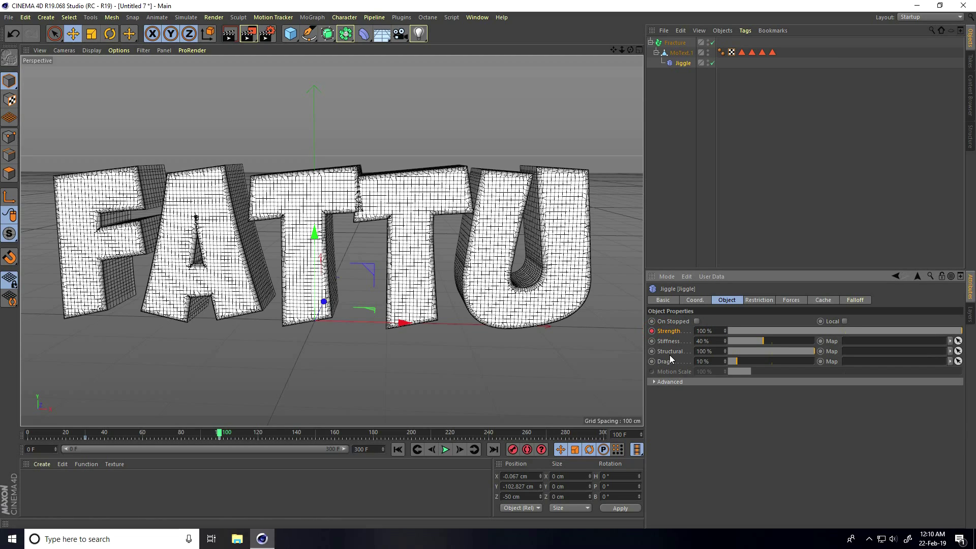
Set the Jiggle deformer's Stiffness to 1% and its Structural value to 15%
left_click(707, 341)
type("1")
key("Return")
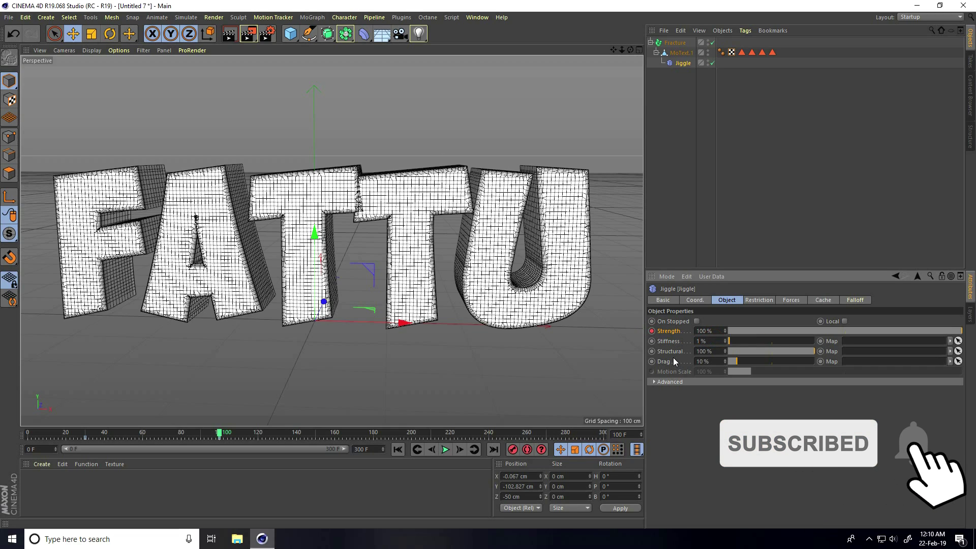
left_click(716, 350)
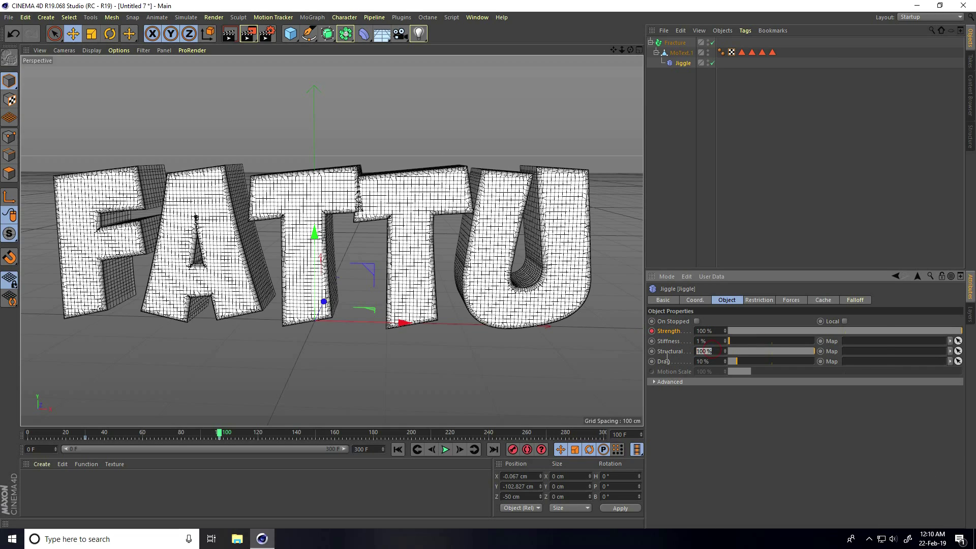
type("15")
key("Return")
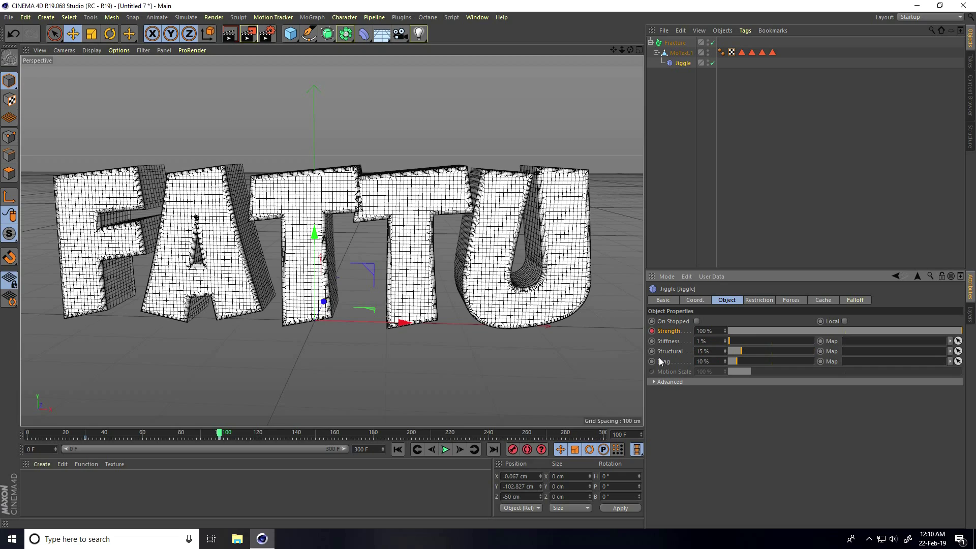
Play the animation from the first frame to check the Jiggle's effect on the text, and stop it
left_click(564, 382)
left_click(401, 449)
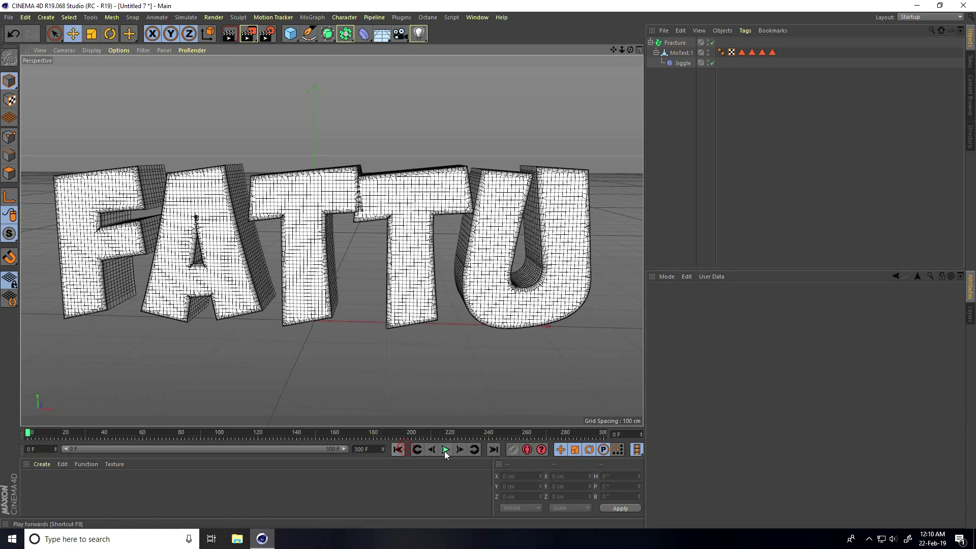
left_click(445, 451)
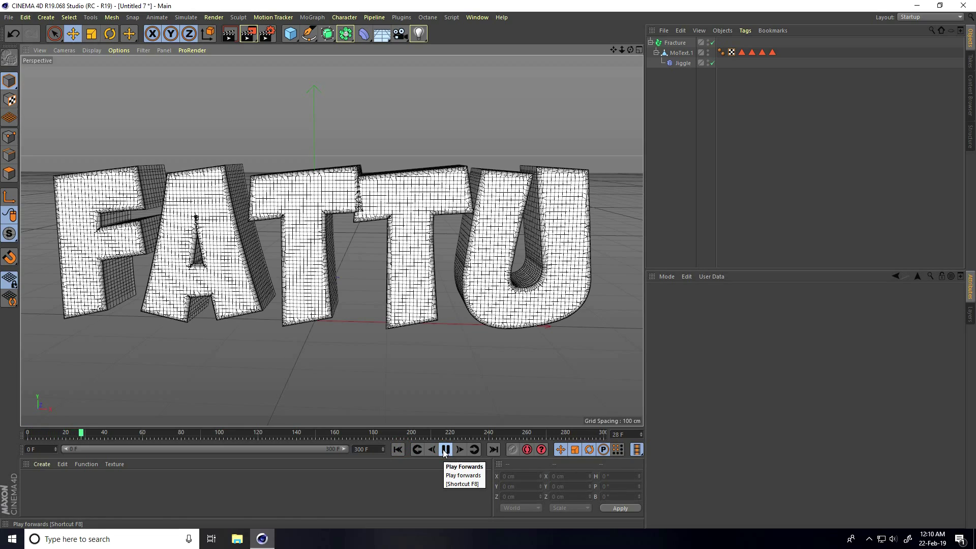
left_click(446, 451)
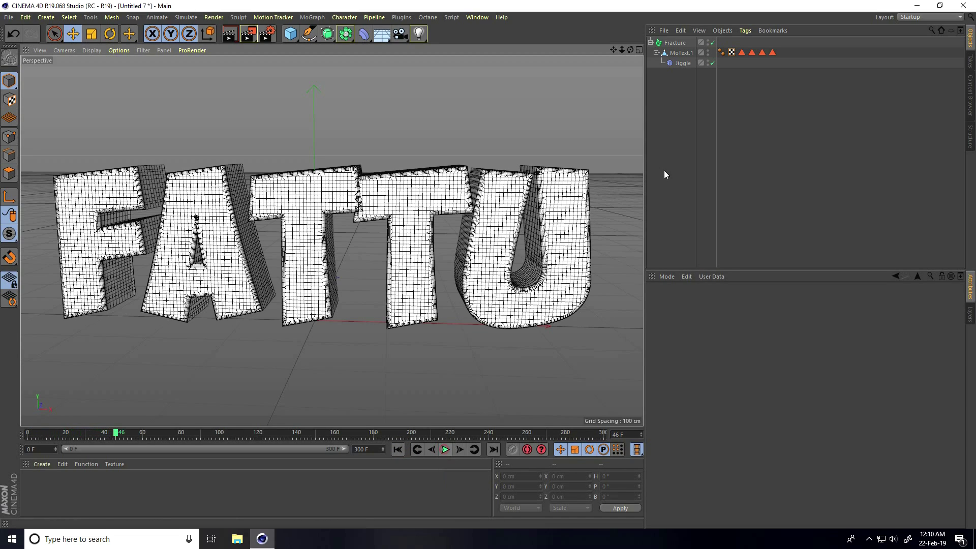
Add a Turbulence particle force to the scene
left_click(680, 64)
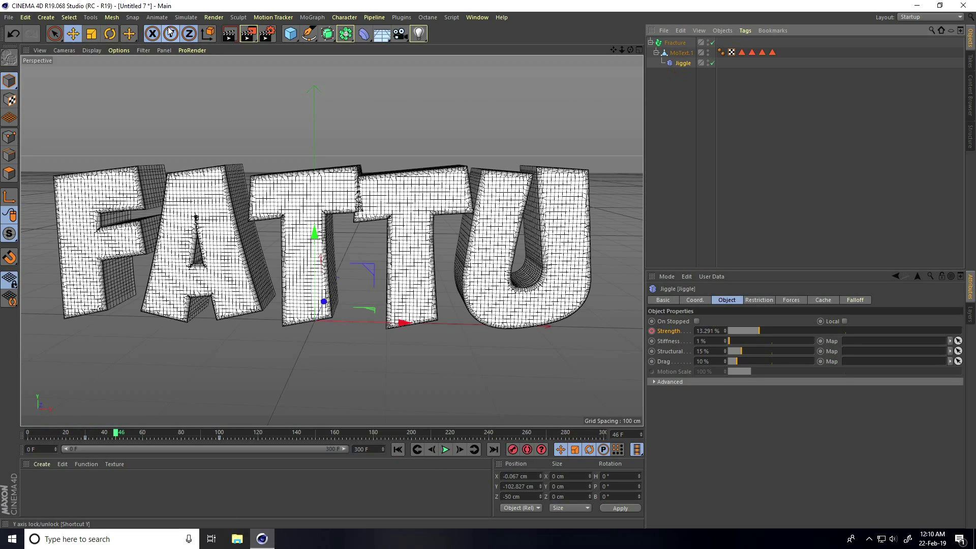
left_click(181, 19)
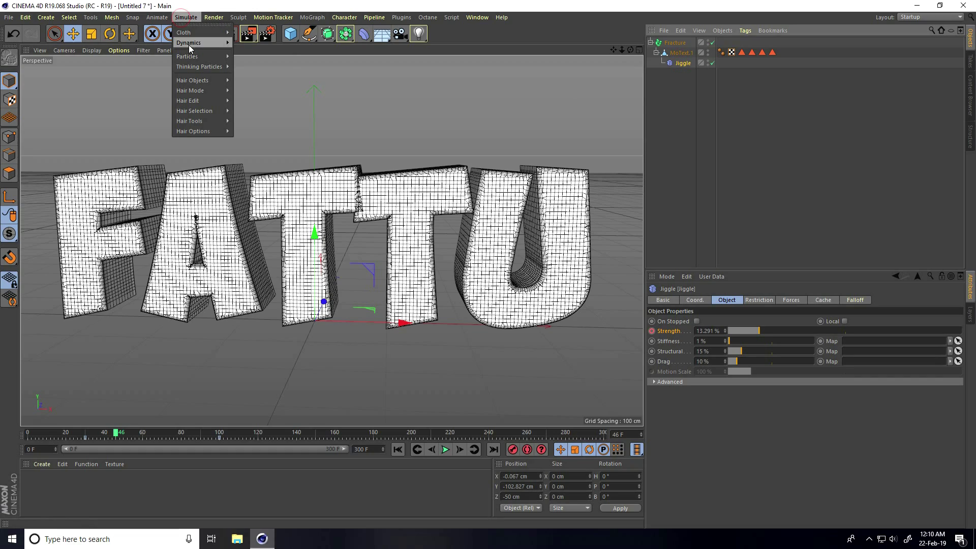
mouse_move(190, 56)
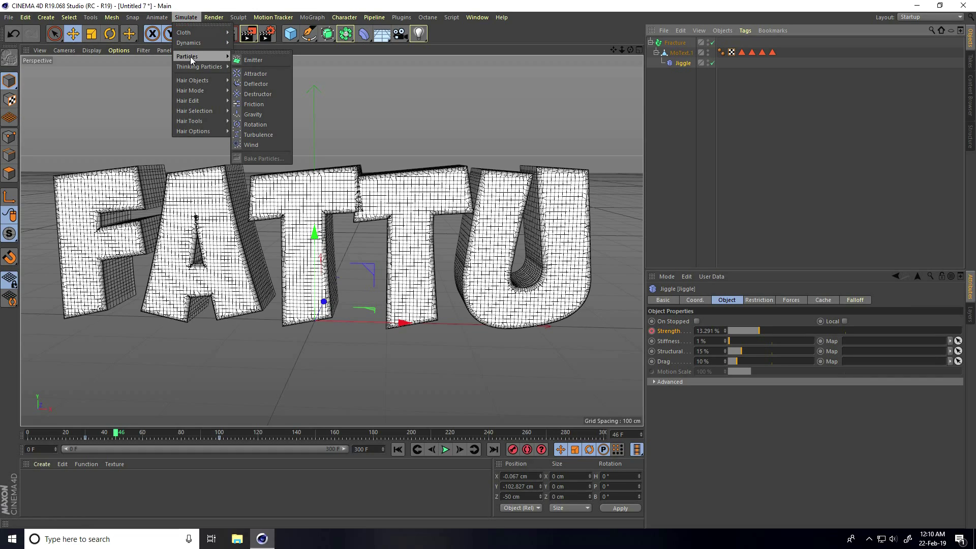
left_click(266, 136)
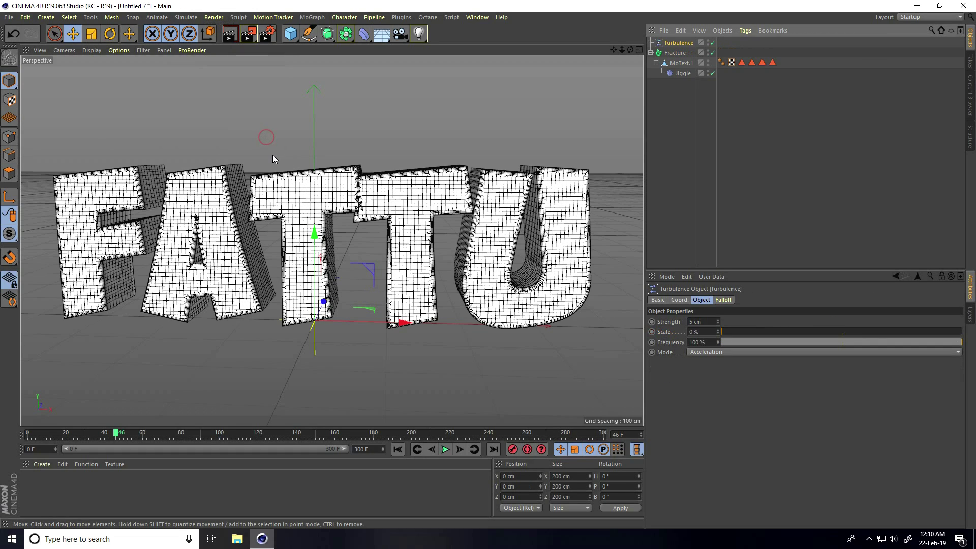
Set the Turbulence strength to 300 cm and its scale to 30%
left_click(675, 43)
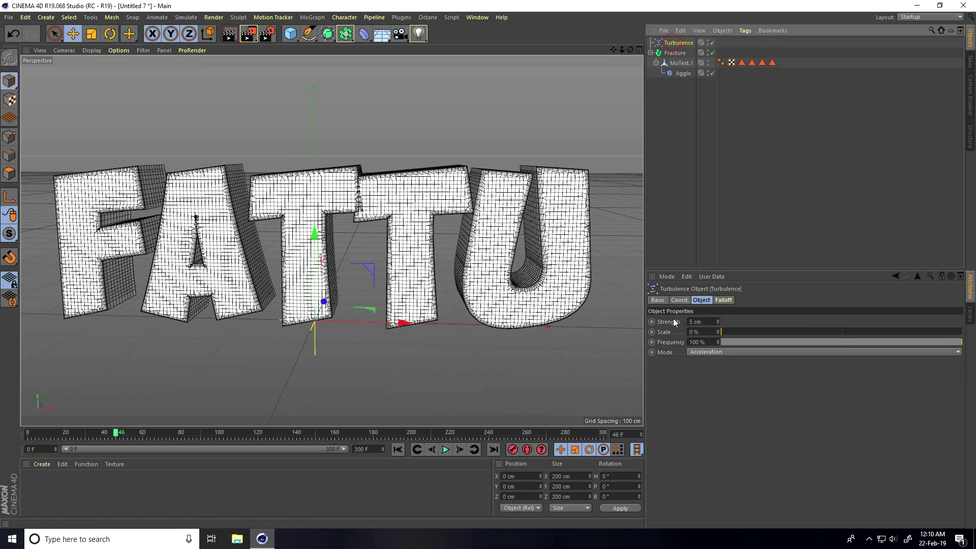
left_click(708, 322)
type("300")
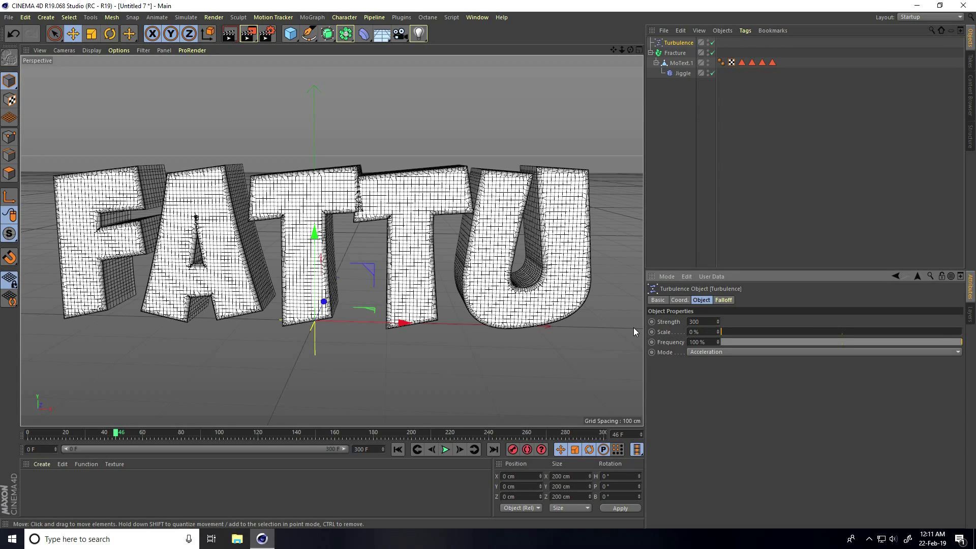
key("Return")
left_click(709, 332)
type("30")
key("Return")
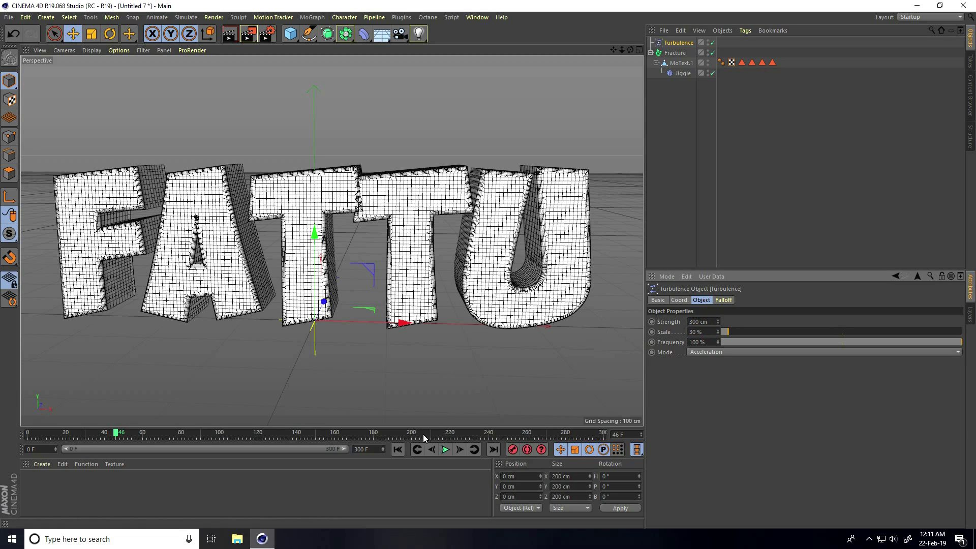
Assign the Turbulence object to the Jiggle deformer's Forces list and play the simulation from the first frame
left_click(398, 449)
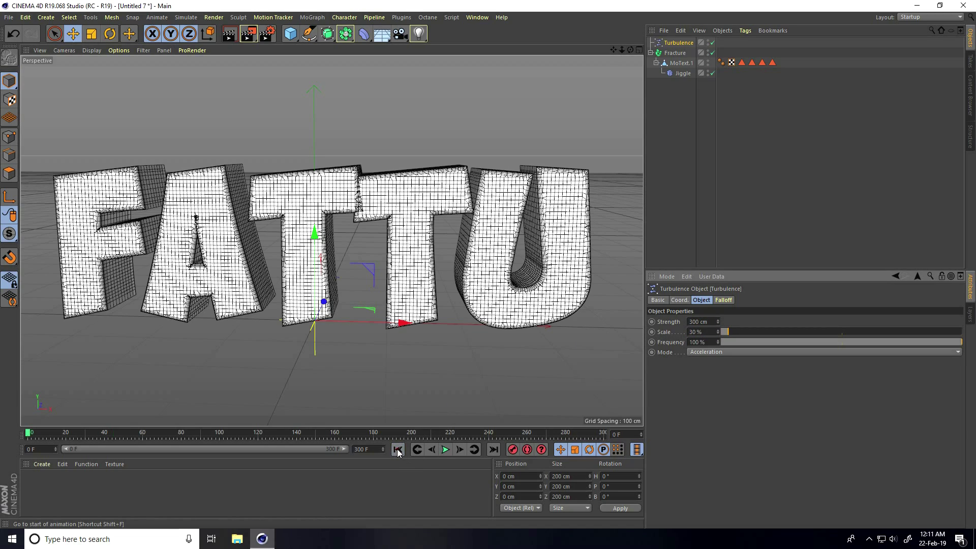
left_click(684, 74)
left_click(797, 303)
left_click(798, 304)
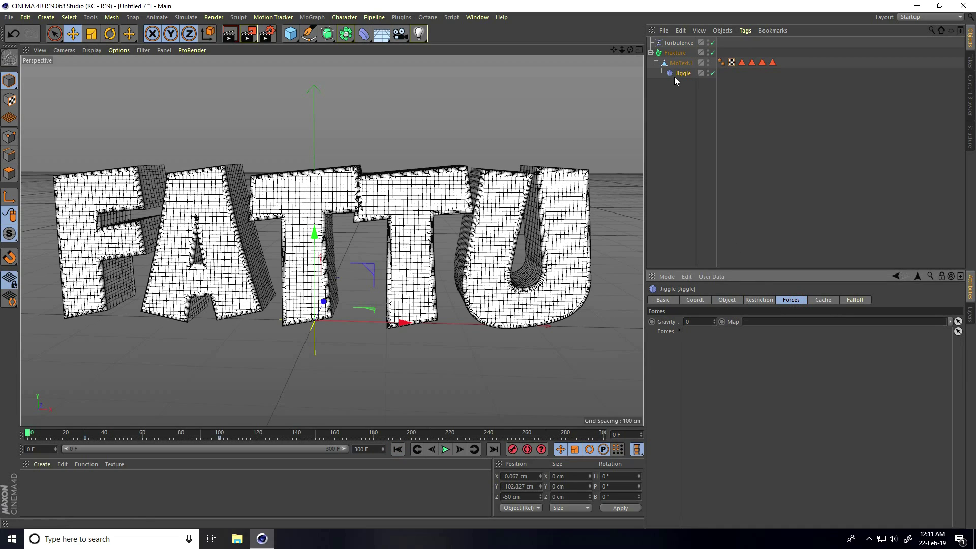
left_click(787, 301)
left_click(675, 42)
left_click_drag(675, 42, 696, 138)
left_click_drag(733, 365, 734, 365)
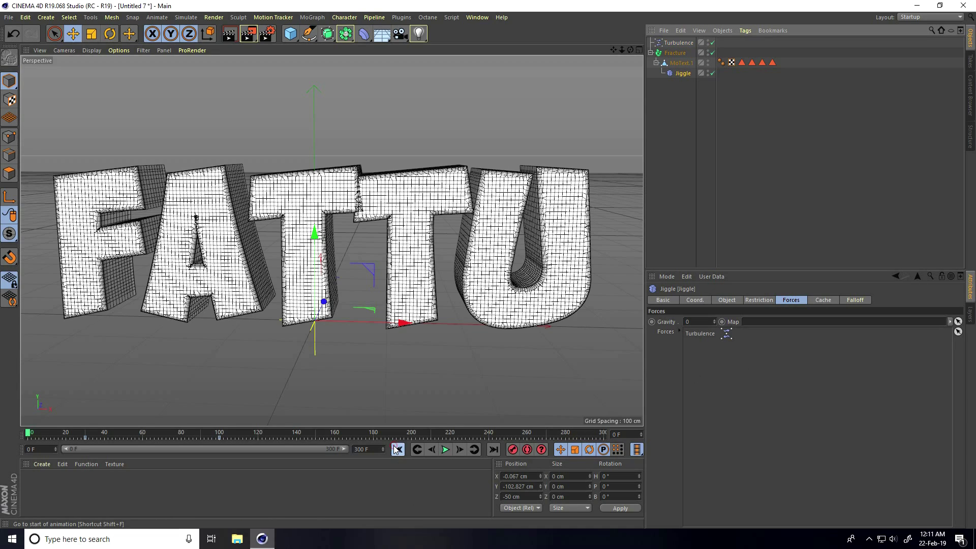
left_click(445, 449)
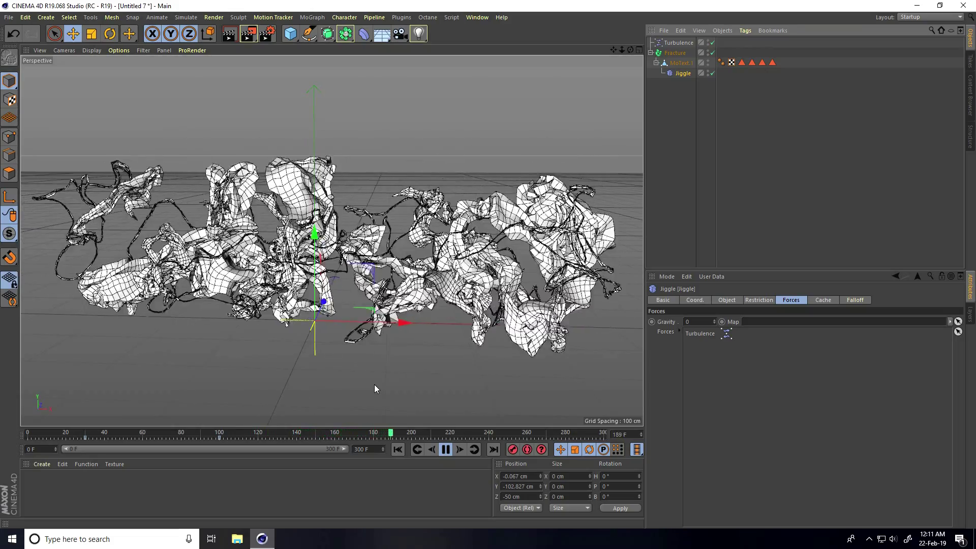
Stop the playback at the first frame and add a Plain effector to the Fracture object, placing it below Turbulence in the hierarchy
left_click(445, 450)
left_click(398, 453)
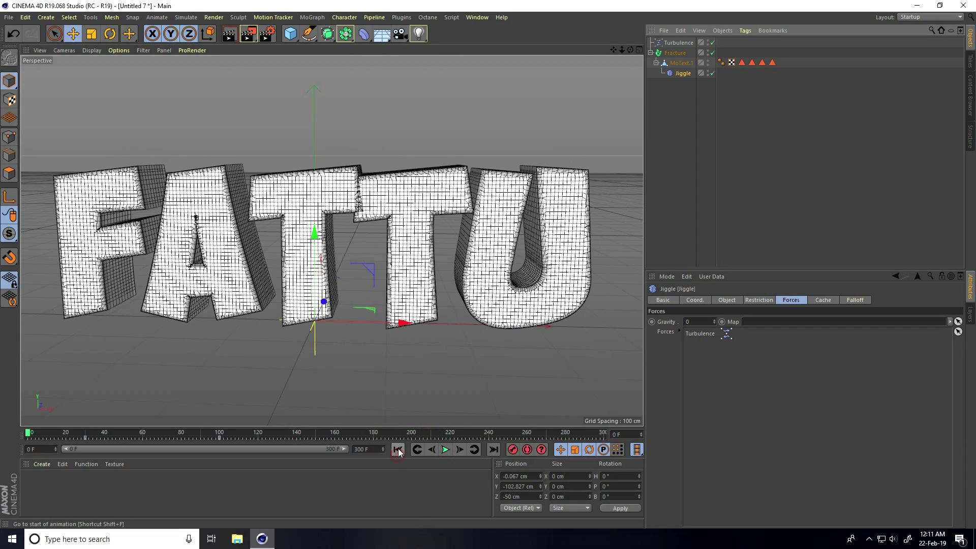
left_click(674, 54)
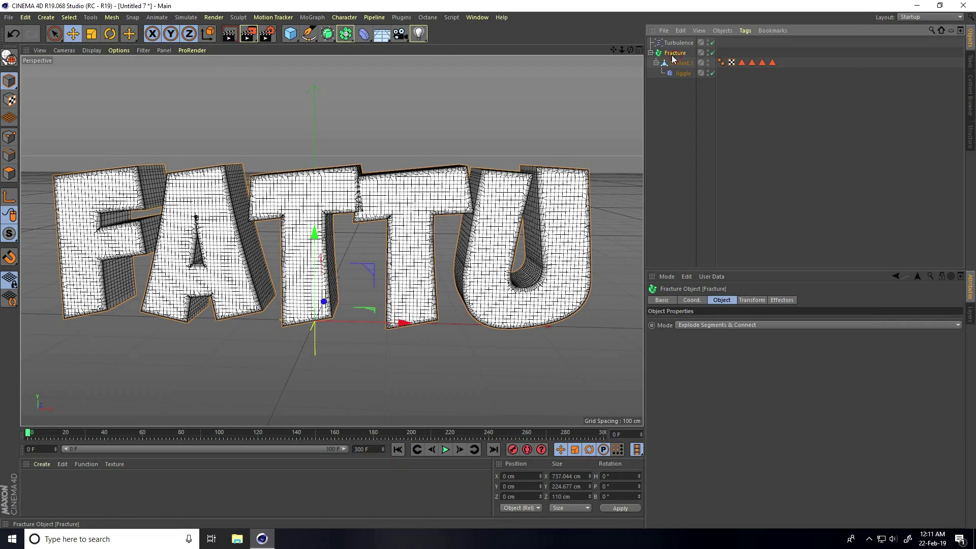
left_click(313, 18)
mouse_move(321, 34)
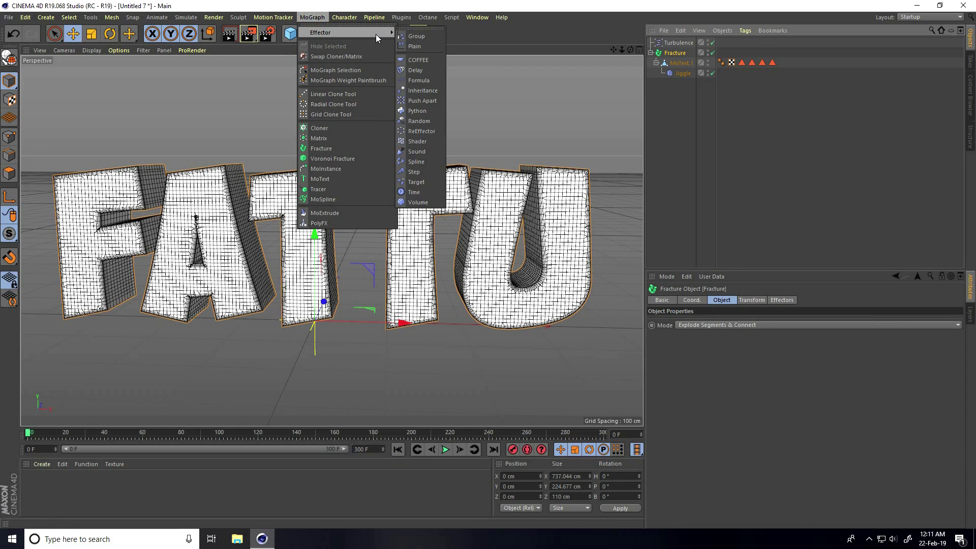
left_click(430, 47)
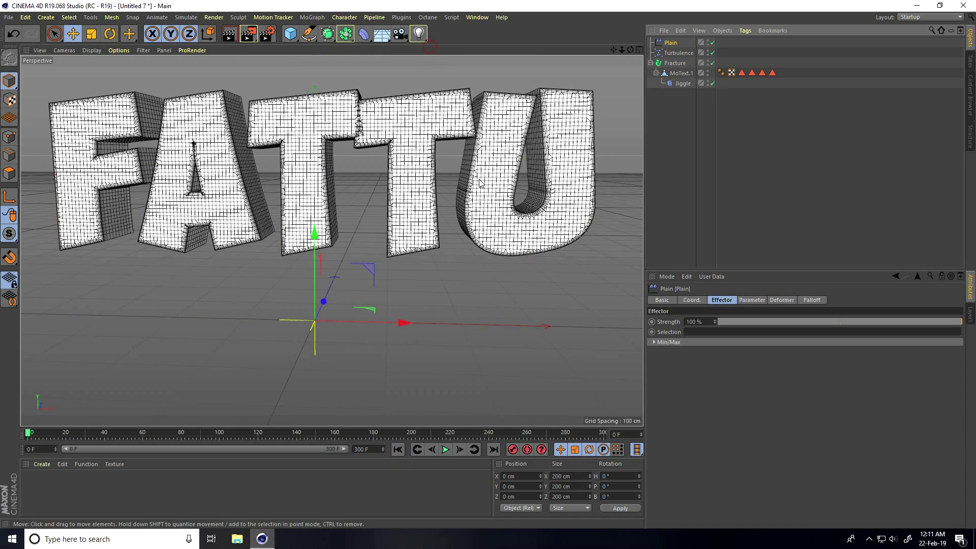
left_click_drag(672, 60, 672, 58)
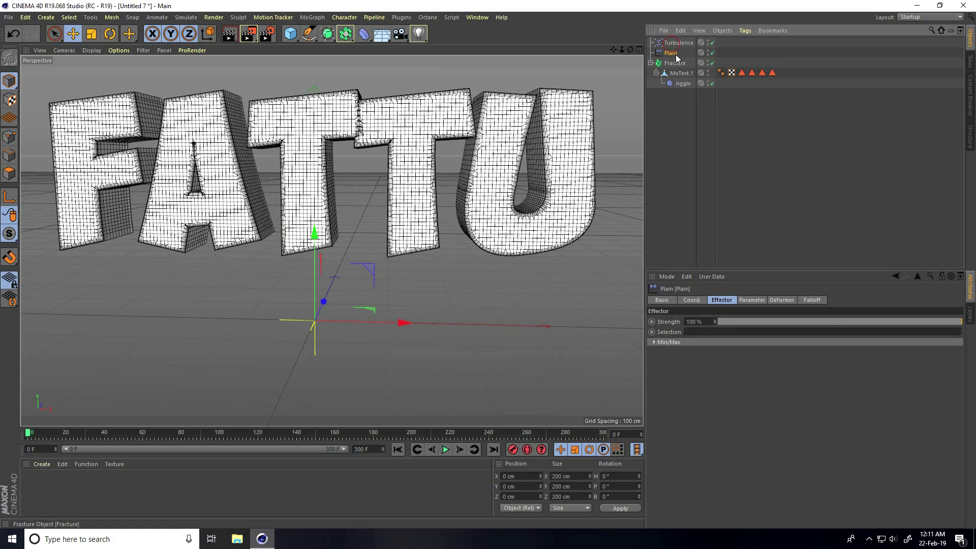
Make the Plain effector affect only scale, with Position off, Uniform Scale on and a Scale of -1
left_click(747, 299)
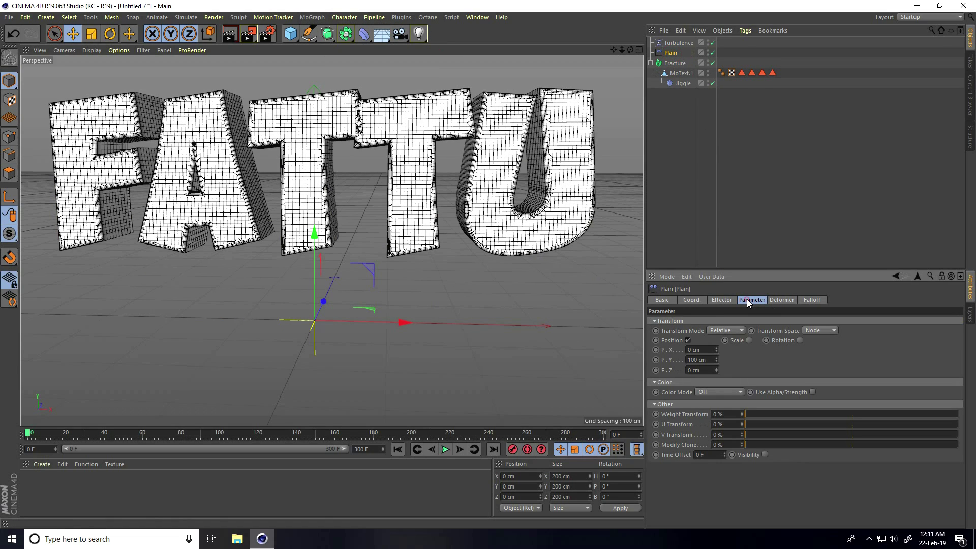
left_click(688, 340)
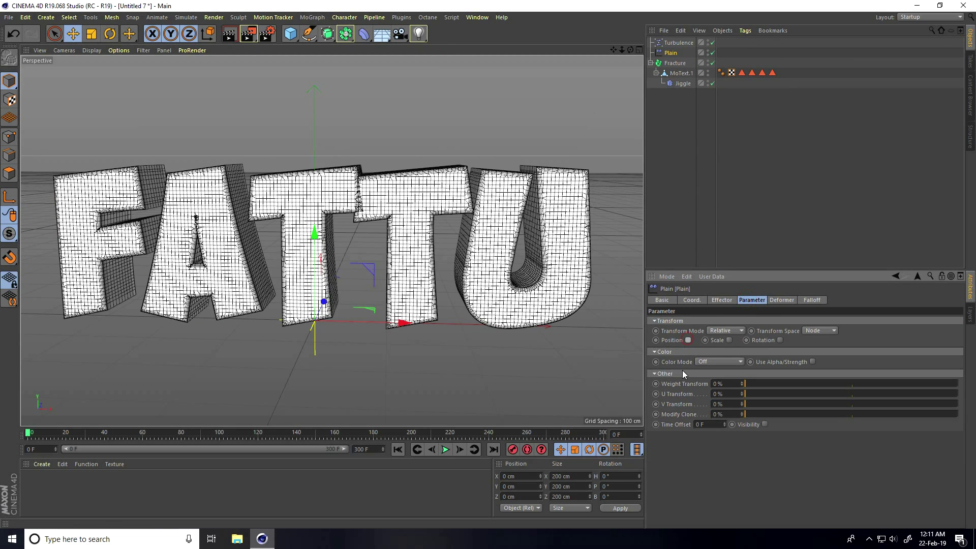
left_click(729, 340)
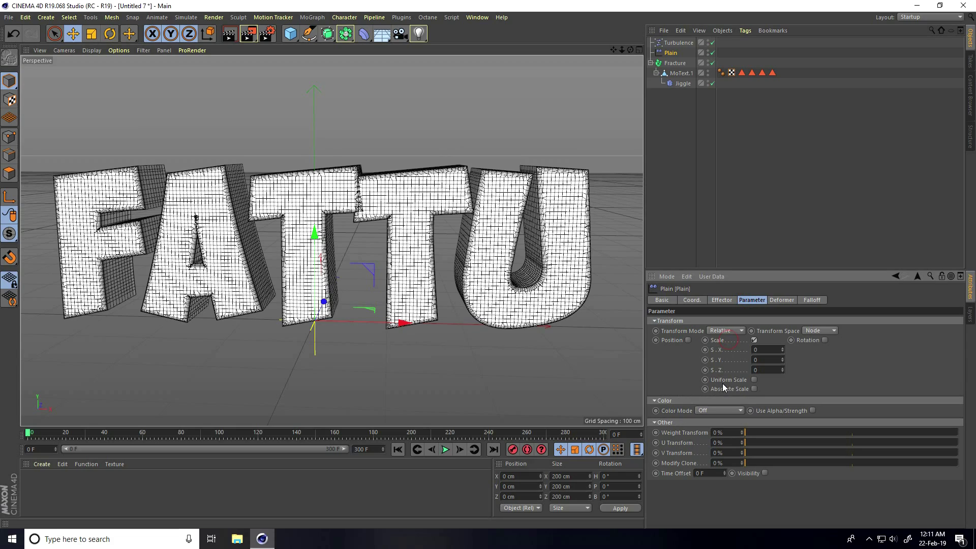
left_click(754, 380)
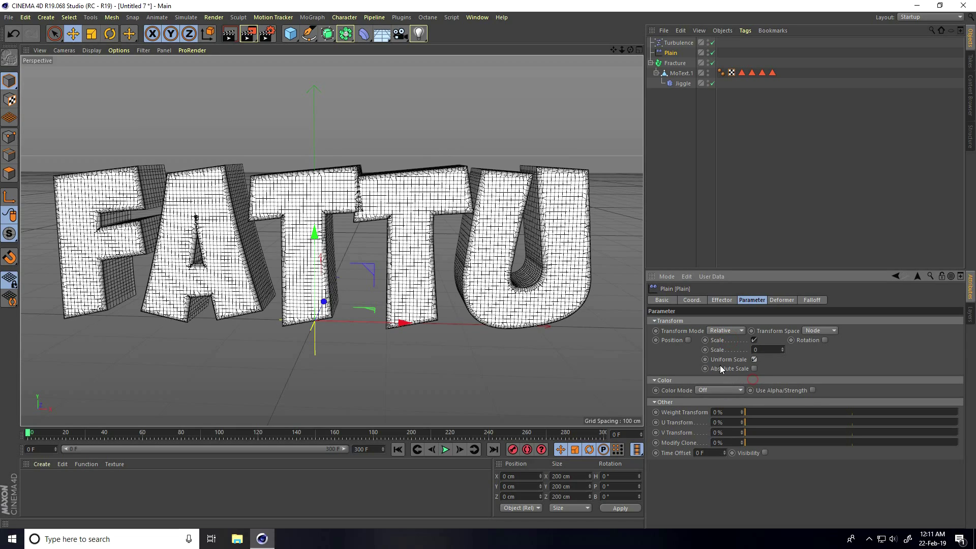
type("-1")
key("Return")
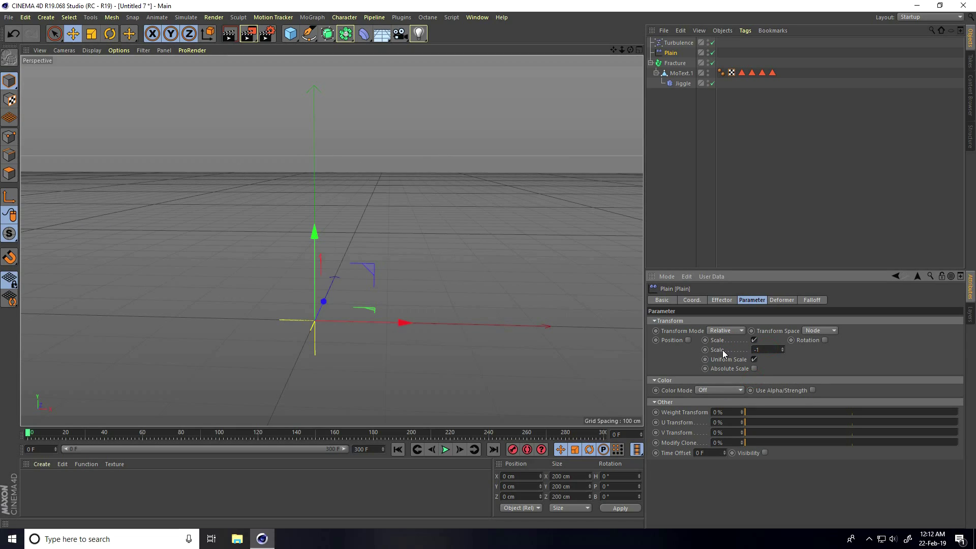
Keyframe the Plain effector's Strength at 0% on frame 150
left_click(721, 300)
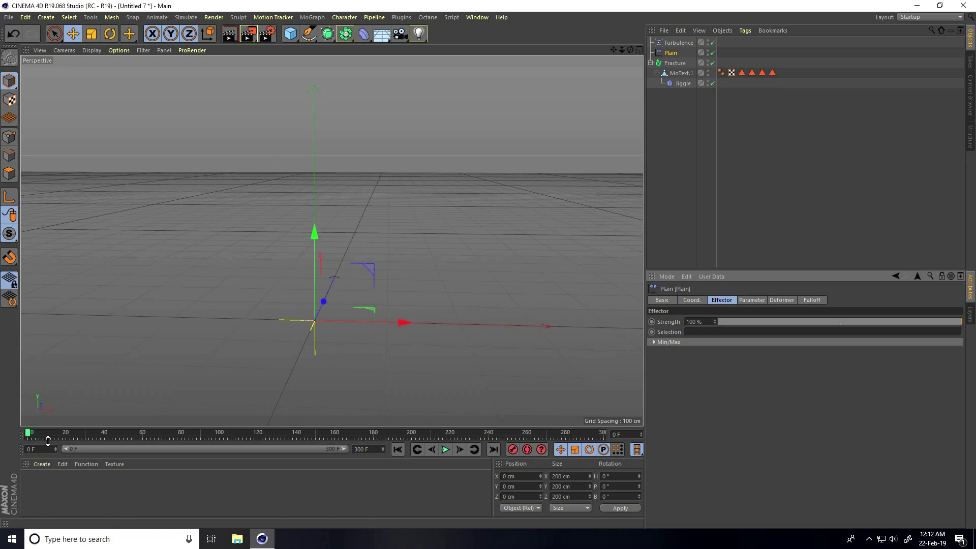
left_click_drag(27, 436, 298, 434)
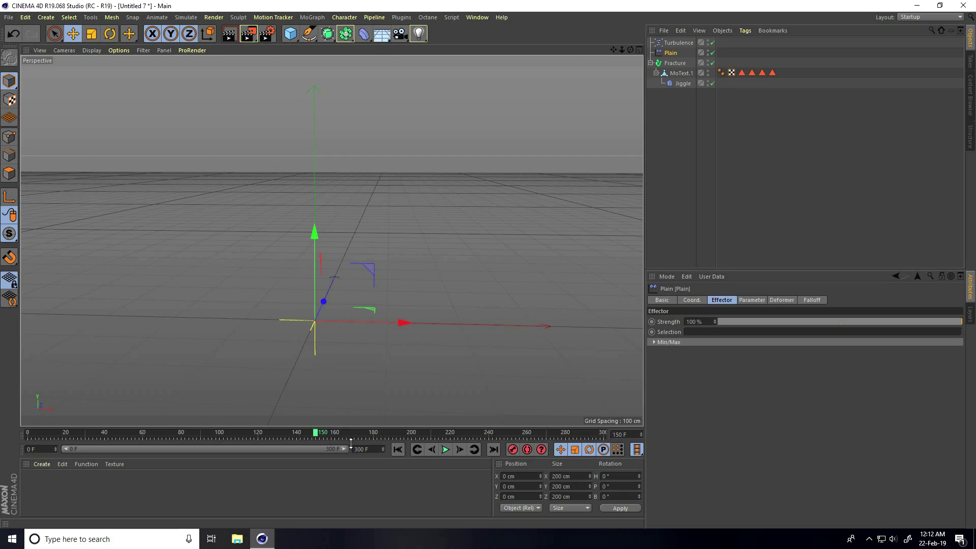
left_click_drag(706, 320, 688, 328)
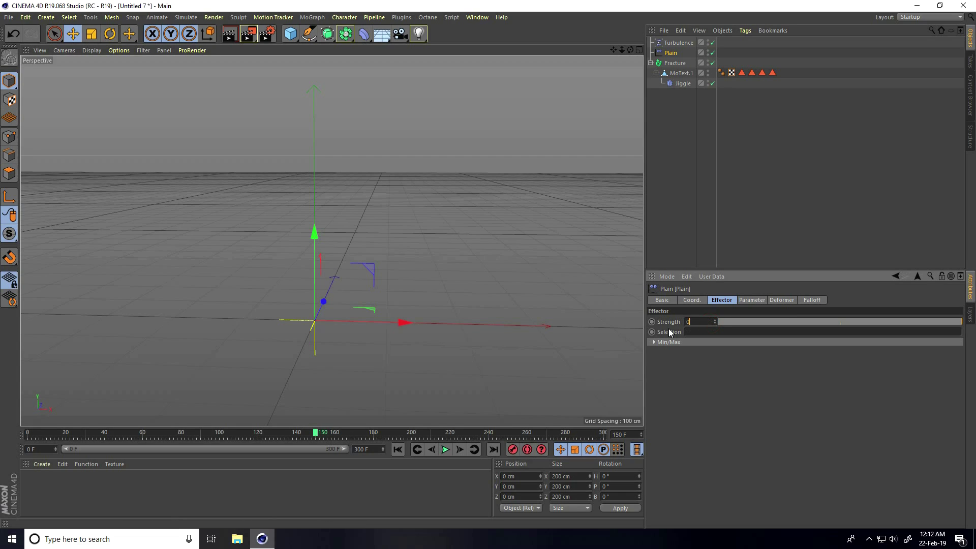
type("0")
key("Return")
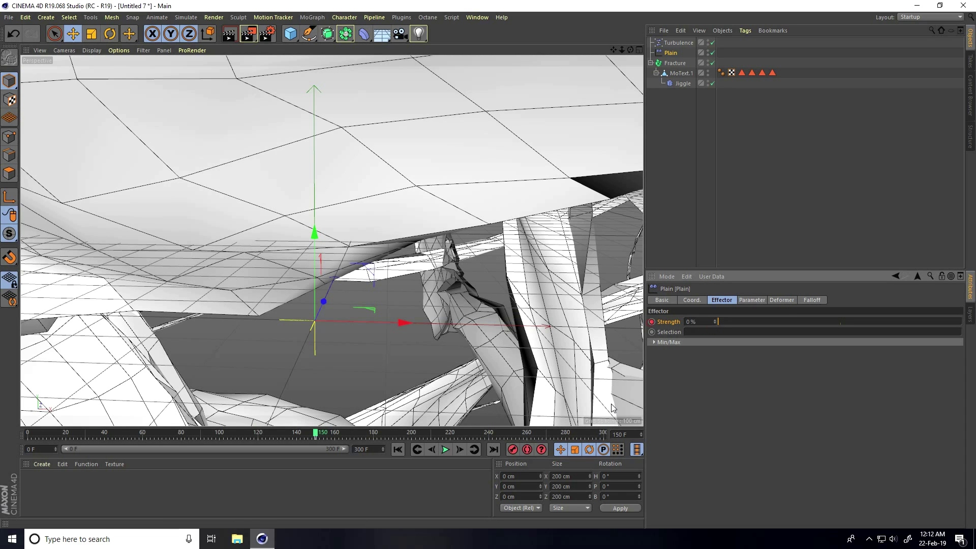
Keyframe the Plain effector's Strength at 100% on frame 200
left_click_drag(315, 435, 411, 435)
double_click(693, 322)
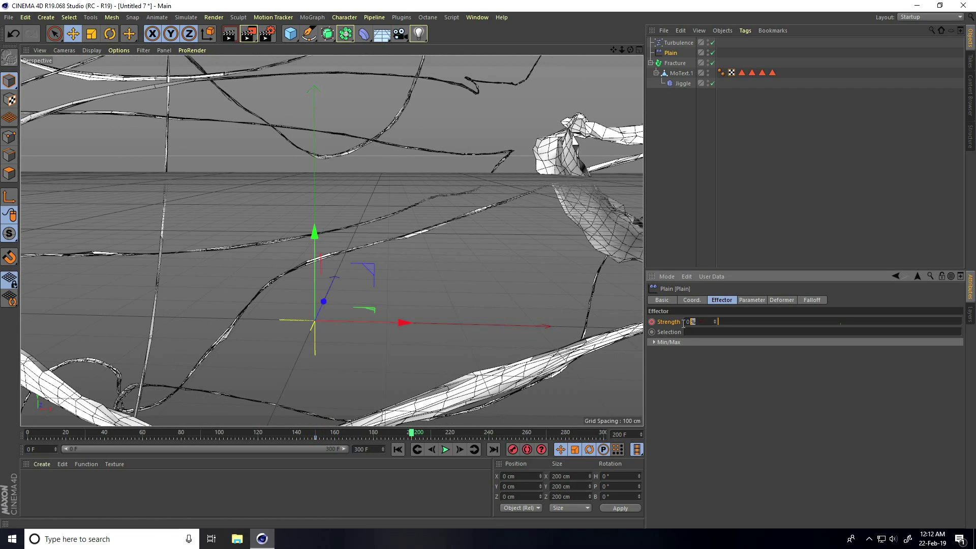
key("Return")
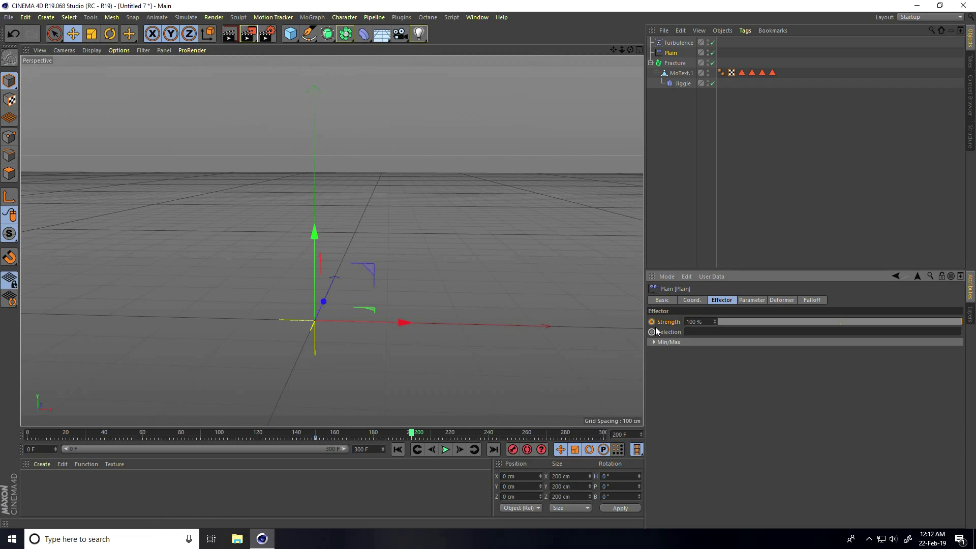
Play the animation twice from the first frame to check the text distorting and shrinking, and return to frame 0
left_click(398, 449)
left_click(445, 451)
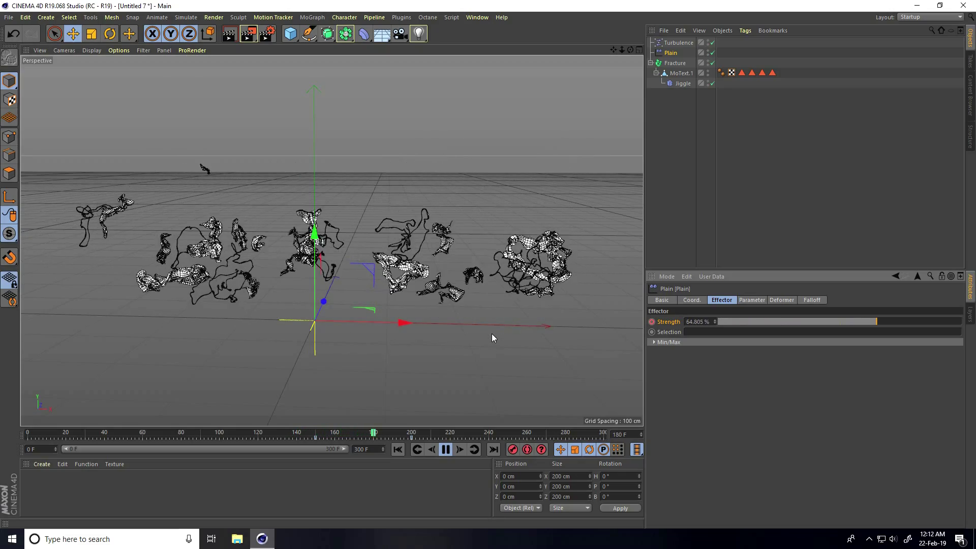
left_click(445, 450)
left_click(398, 450)
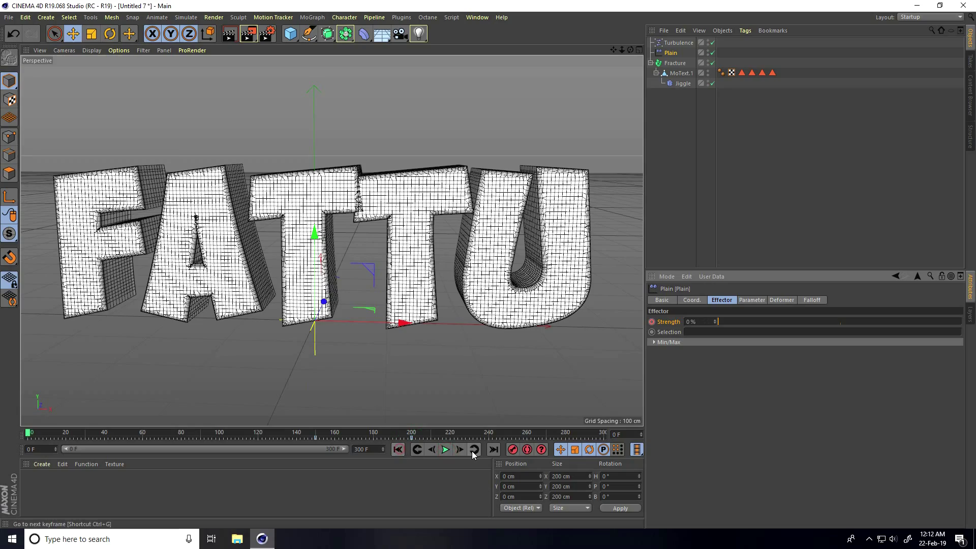
left_click(445, 450)
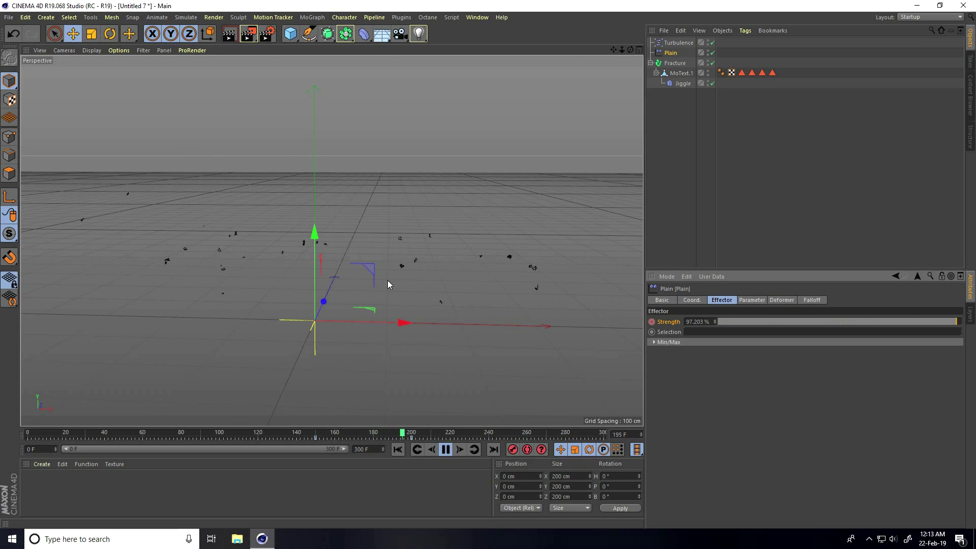
left_click(446, 450)
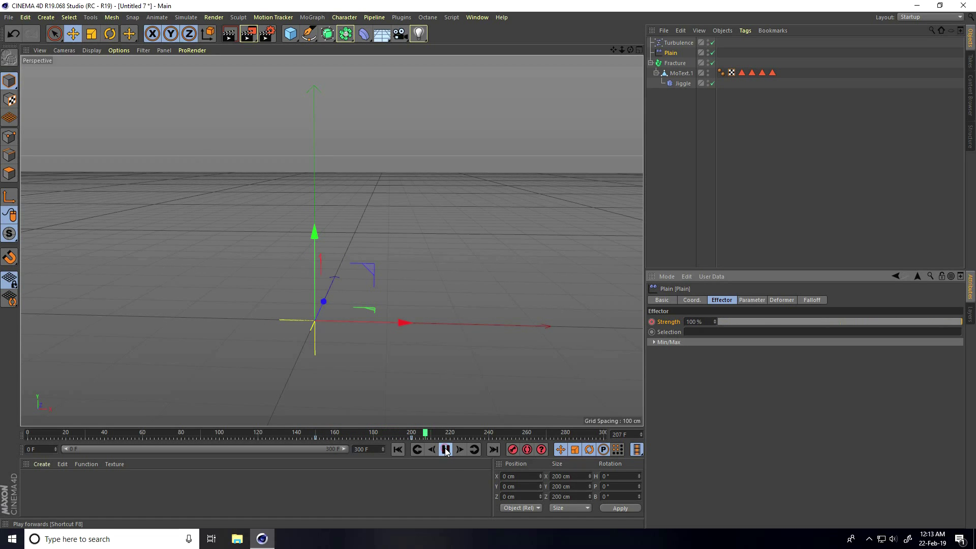
left_click(398, 449)
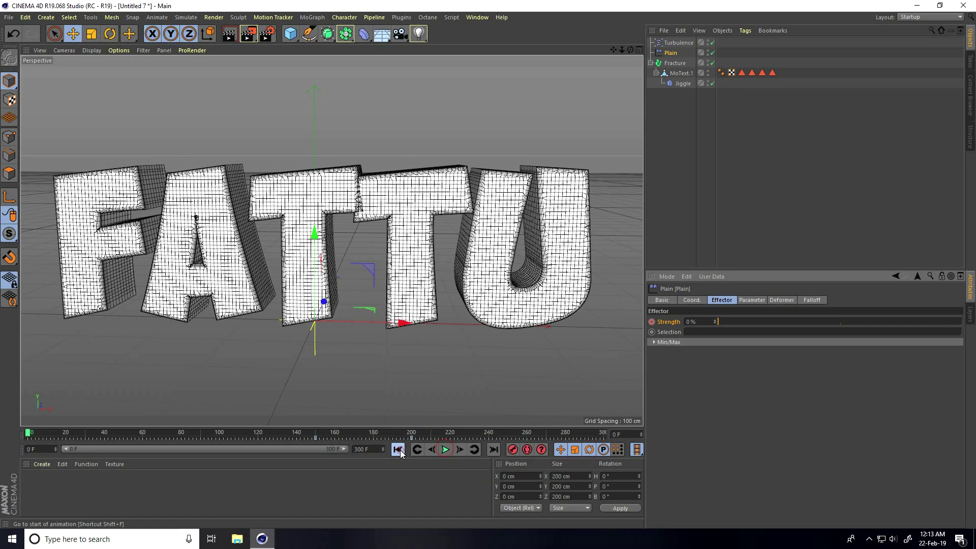
Add a Null object and group the Plain effector and the Fracture hierarchy under it, leaving Turbulence outside
left_click(290, 34)
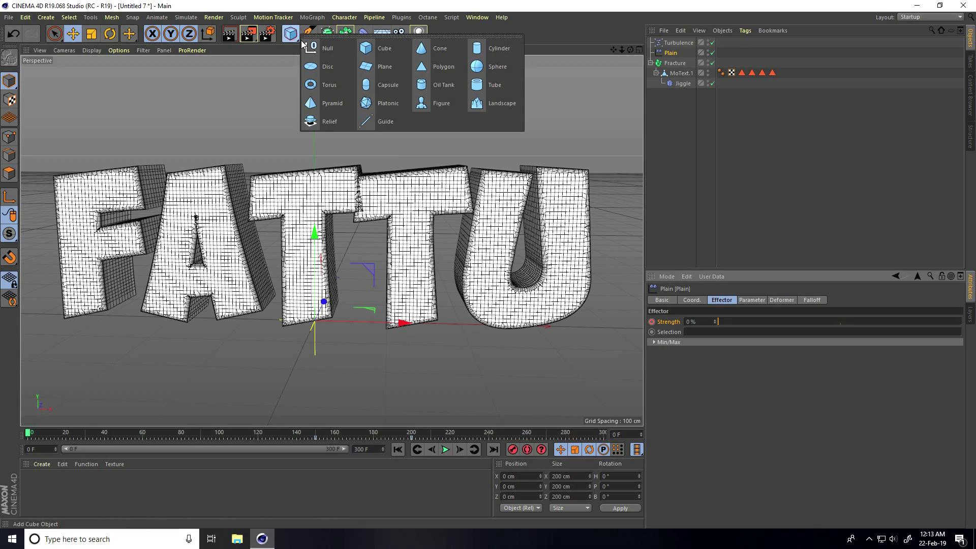
left_click(326, 51)
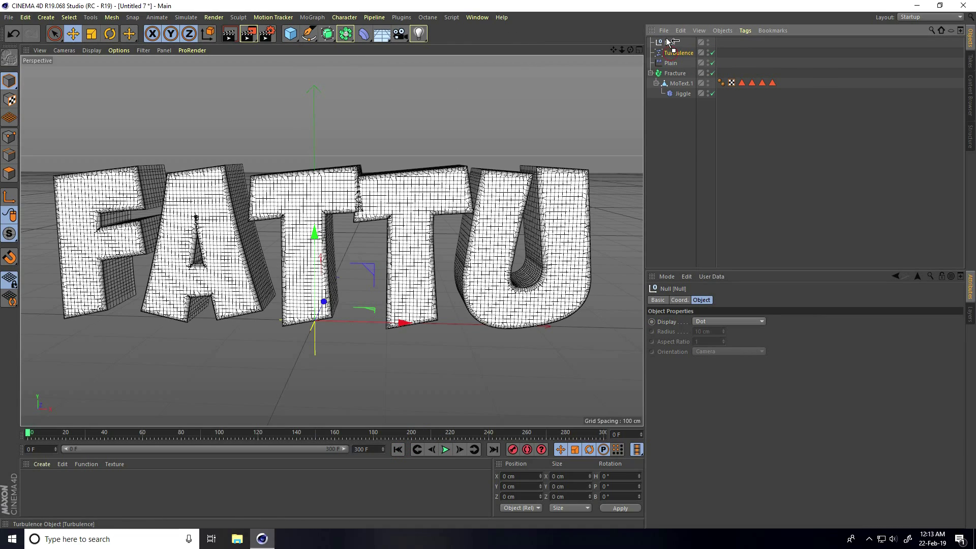
left_click_drag(669, 42, 669, 44)
left_click_drag(664, 108, 651, 53)
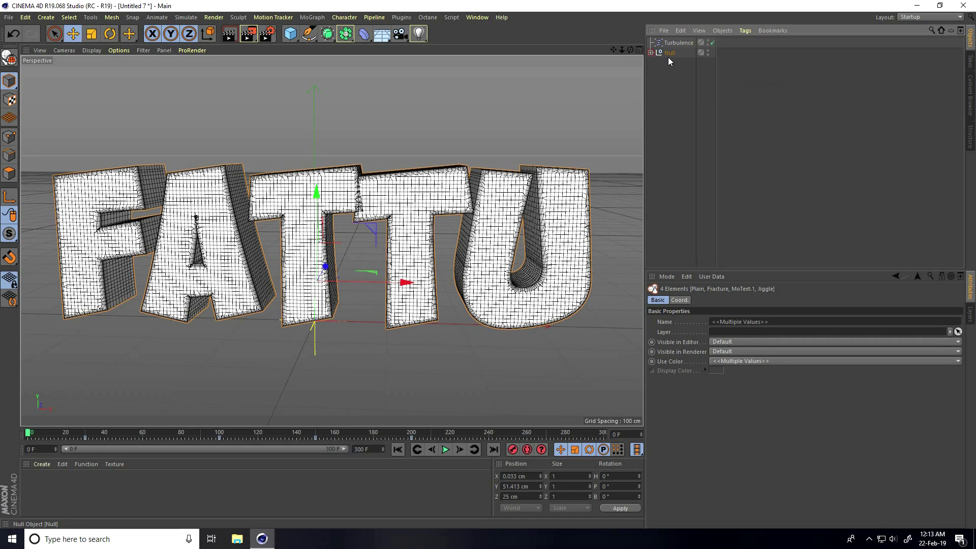
Rename the Null group FATTU and hide it
double_click(671, 53)
type("FATTU")
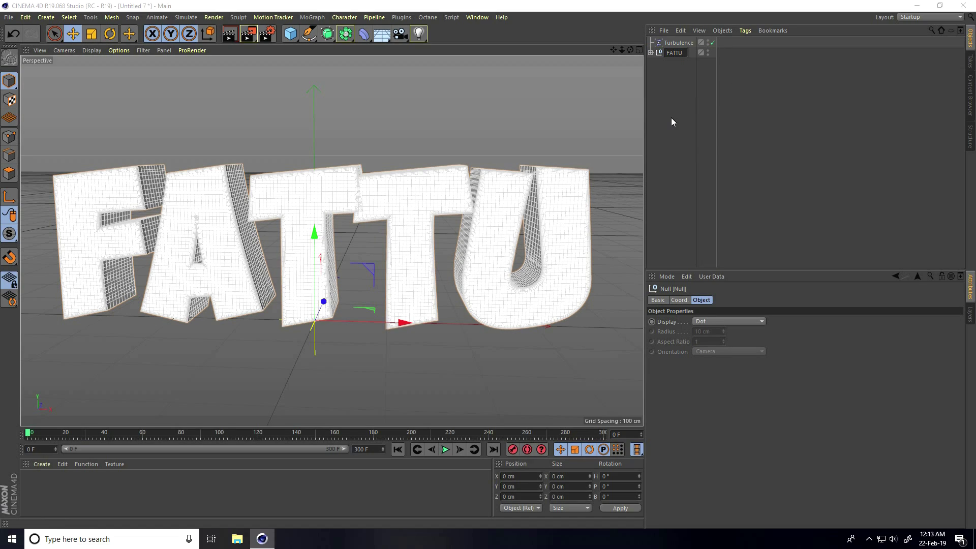
key("Return")
double_click(709, 51)
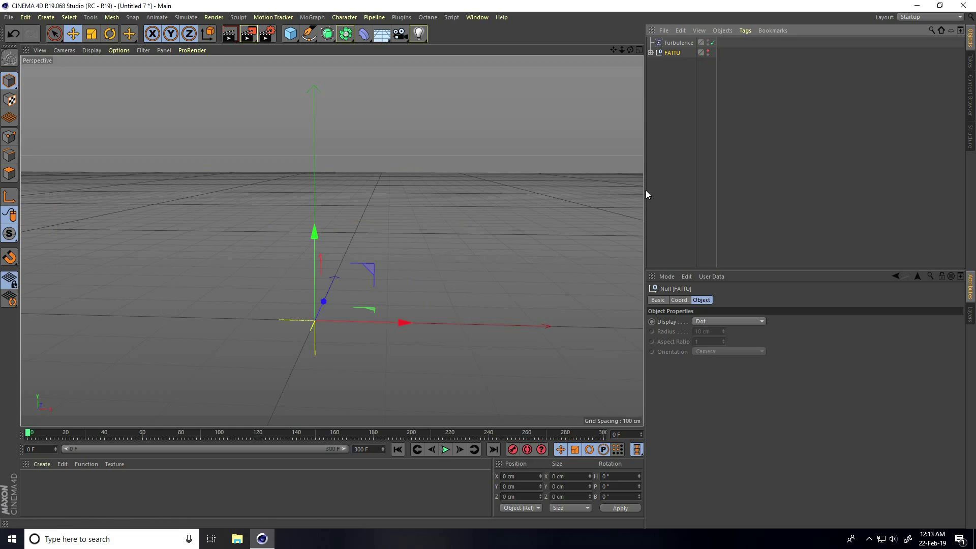
Add a MoText object reading TUTORIAL and set its alignment to Middle
left_click(311, 17)
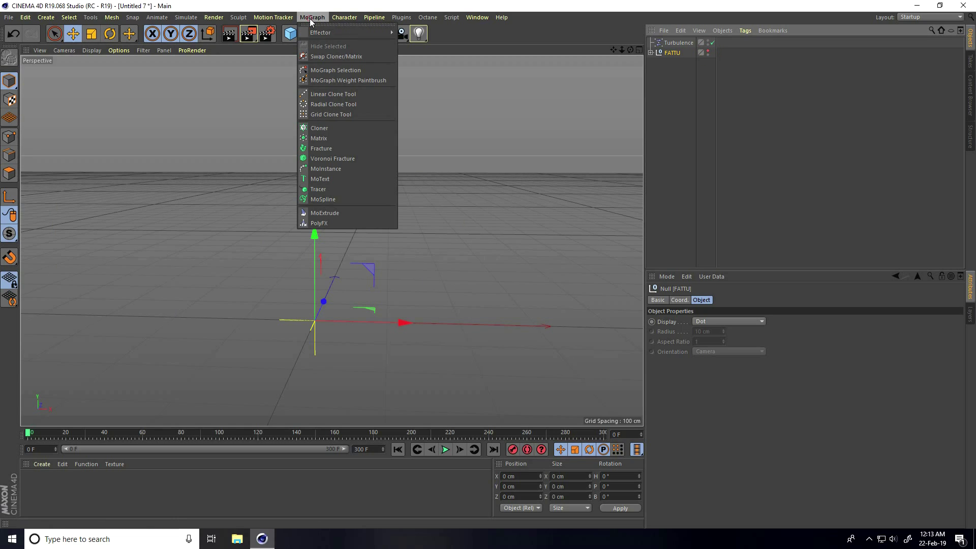
left_click(331, 176)
left_click(701, 301)
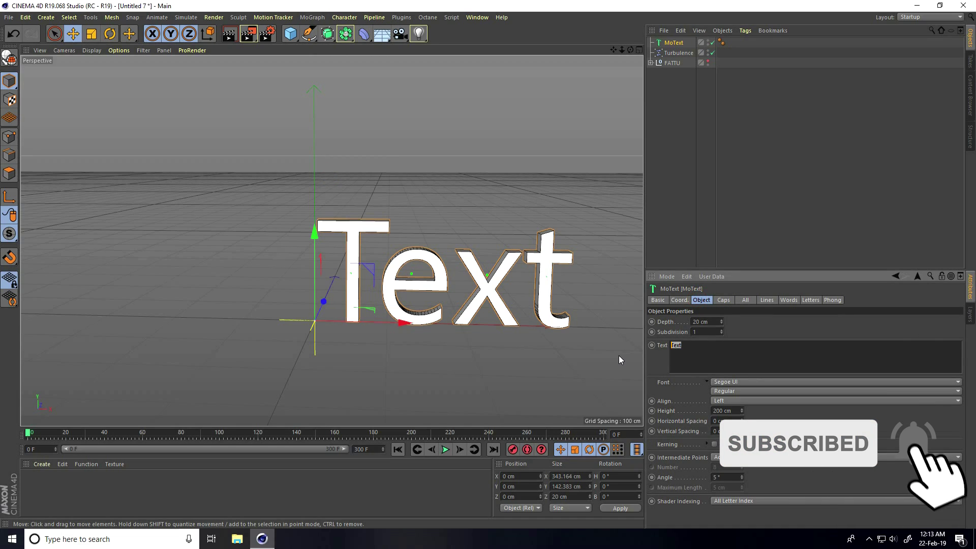
type("TUTORIAL")
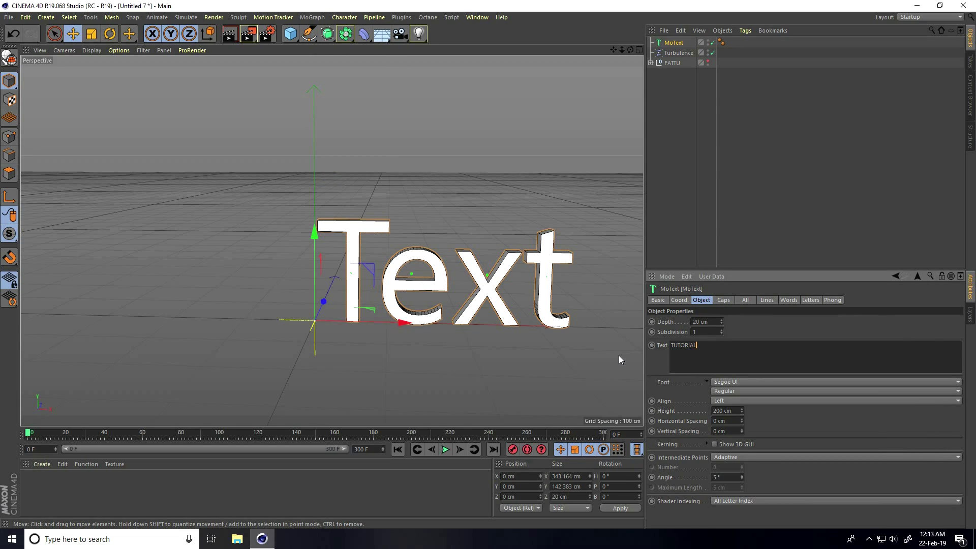
left_click(724, 400)
left_click(732, 416)
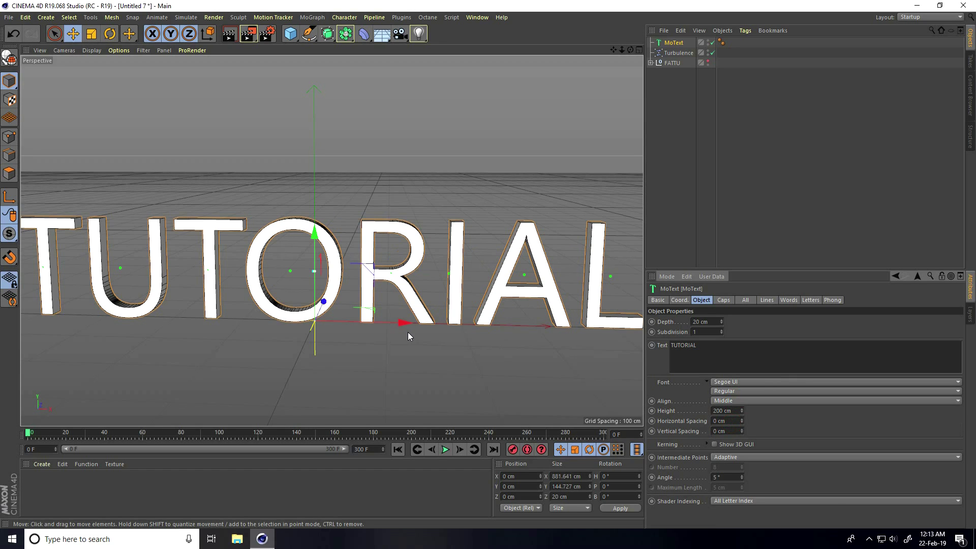
Change the font of the TUTORIAL text to ObelixPro
left_click_drag(408, 336, 413, 352, "alt")
left_click(726, 383)
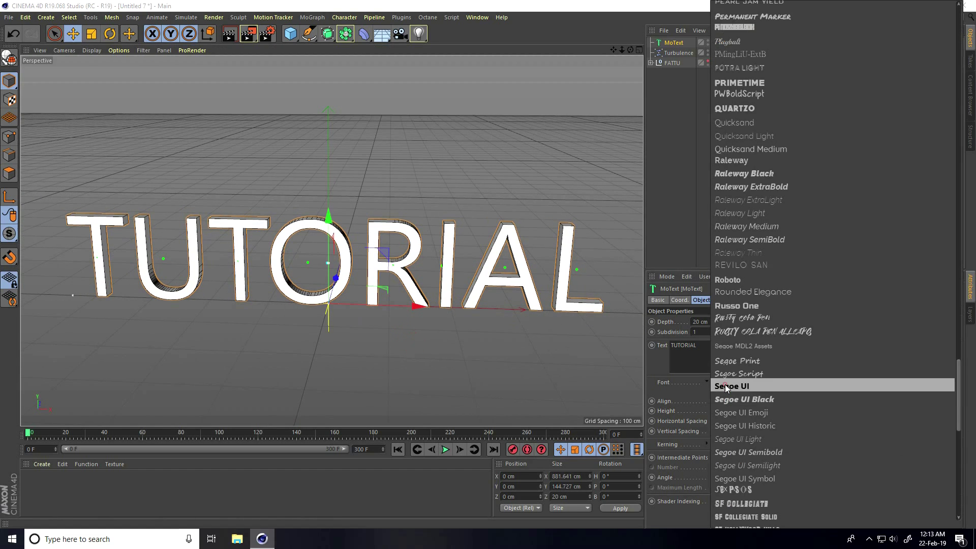
scroll(731, 105, "up", 3)
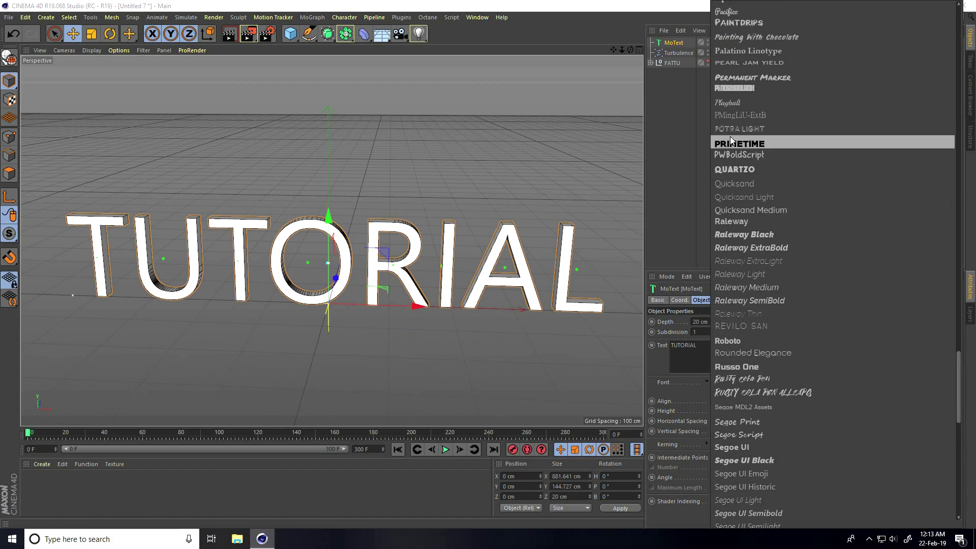
scroll(733, 168, "up", 6)
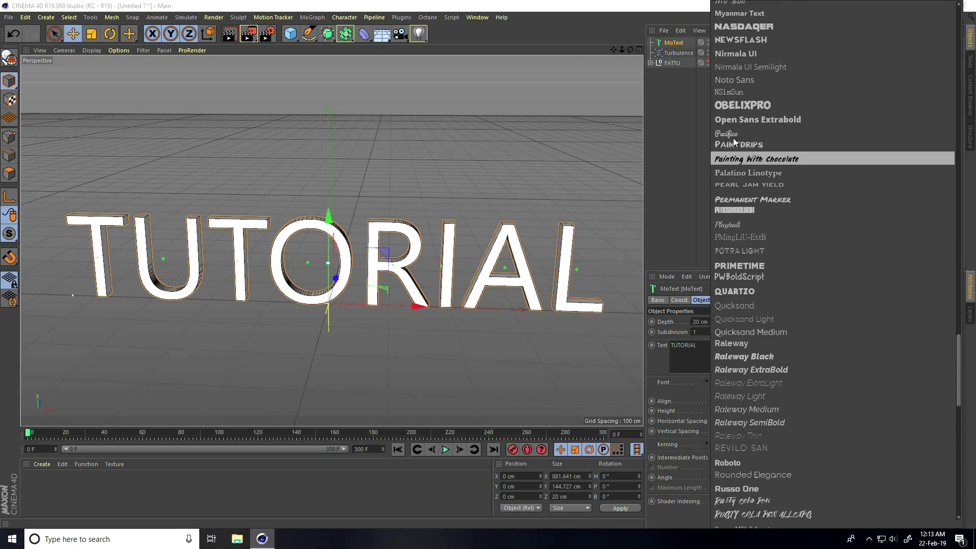
left_click(733, 106)
Set the TUTORIAL text's depth to 100 cm and its subdivision to 10
left_click_drag(471, 212, 406, 262, "alt")
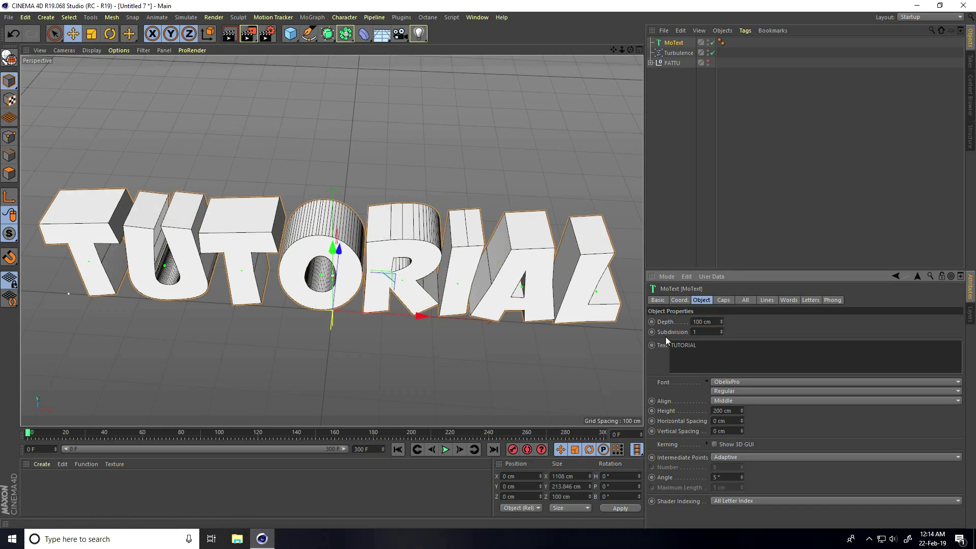
key("Return")
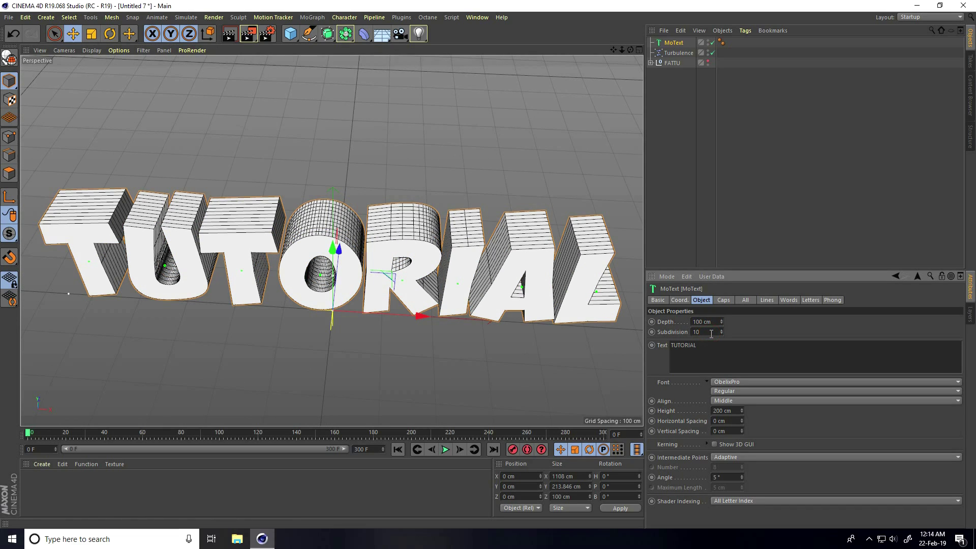
Set the TUTORIAL text's intermediate points to Subdivided and both its start and end caps to Fillet Cap
left_click(732, 461)
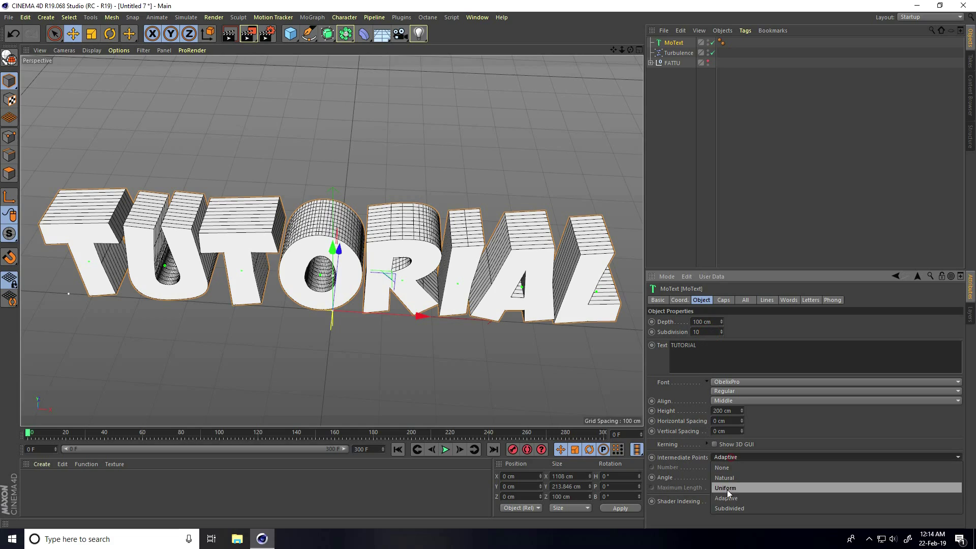
left_click(728, 511)
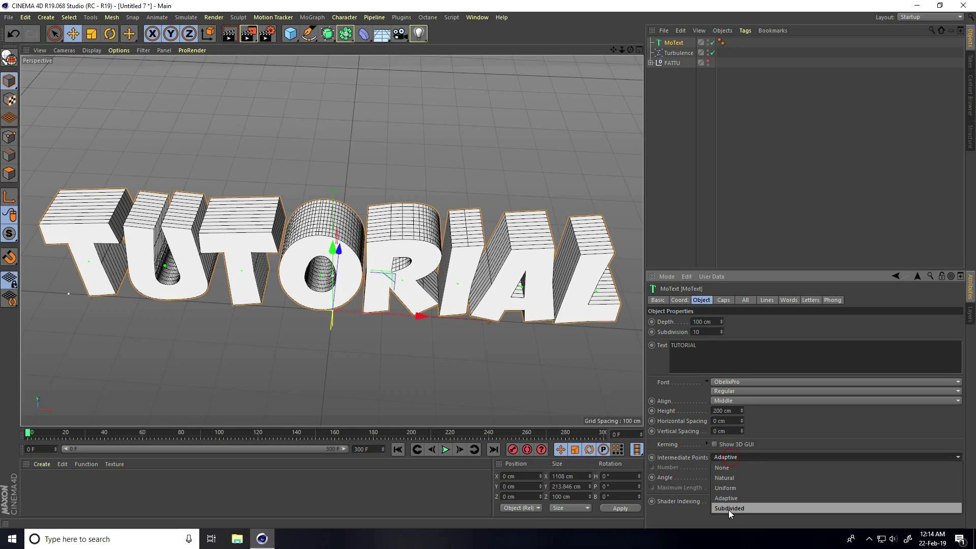
left_click(723, 301)
left_click(748, 320)
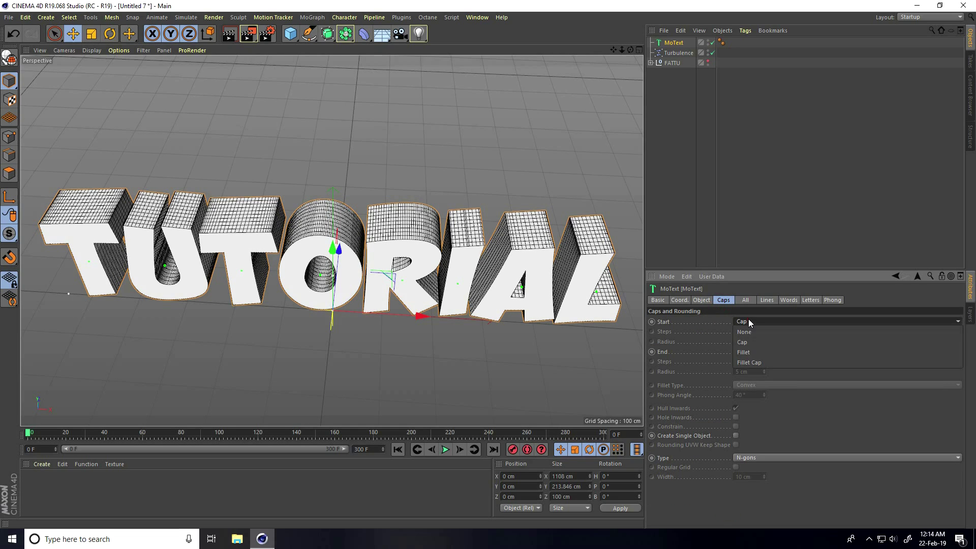
left_click(749, 362)
left_click(751, 352)
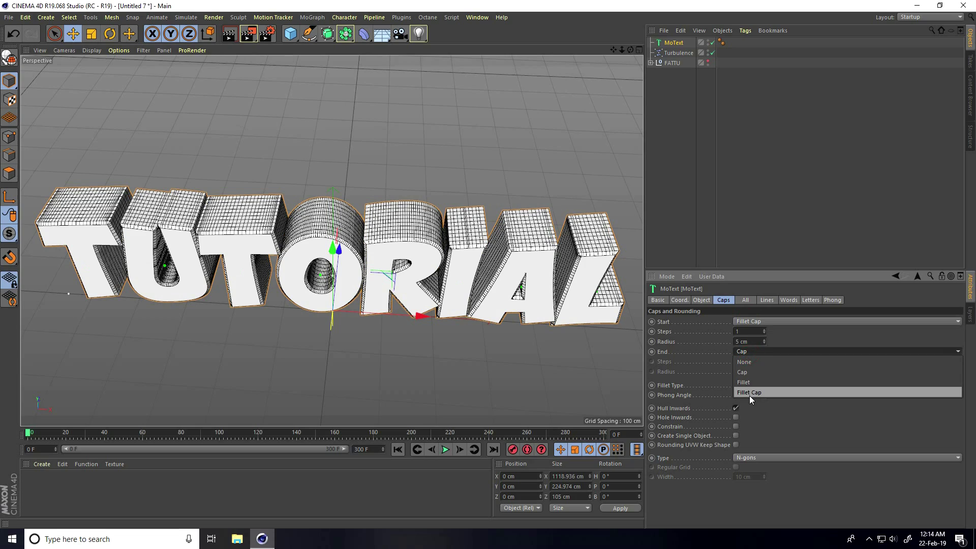
left_click(750, 394)
Set the fillet steps to 5 for both the start and end caps of the TUTORIAL text
left_click(746, 332)
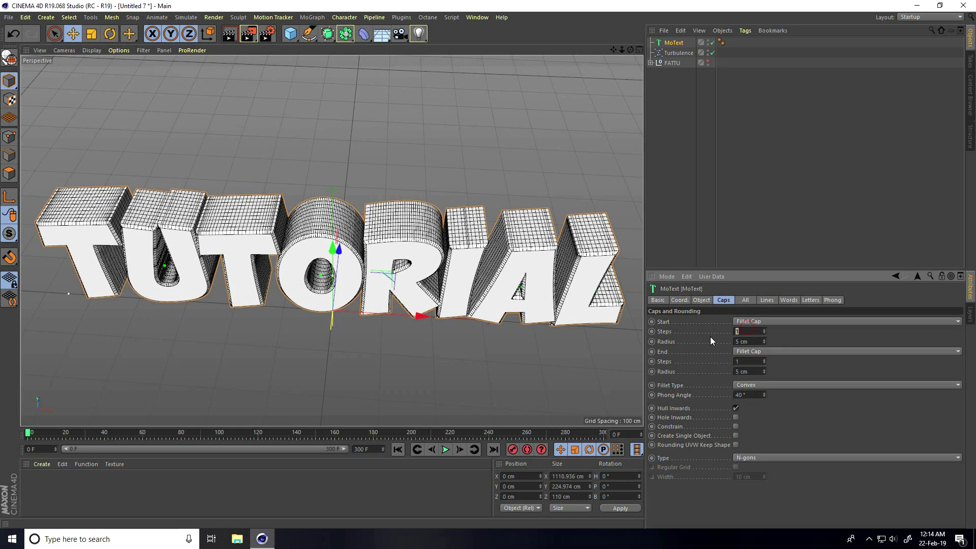
type("5")
key("Tab")
key("Tab")
key("Tab")
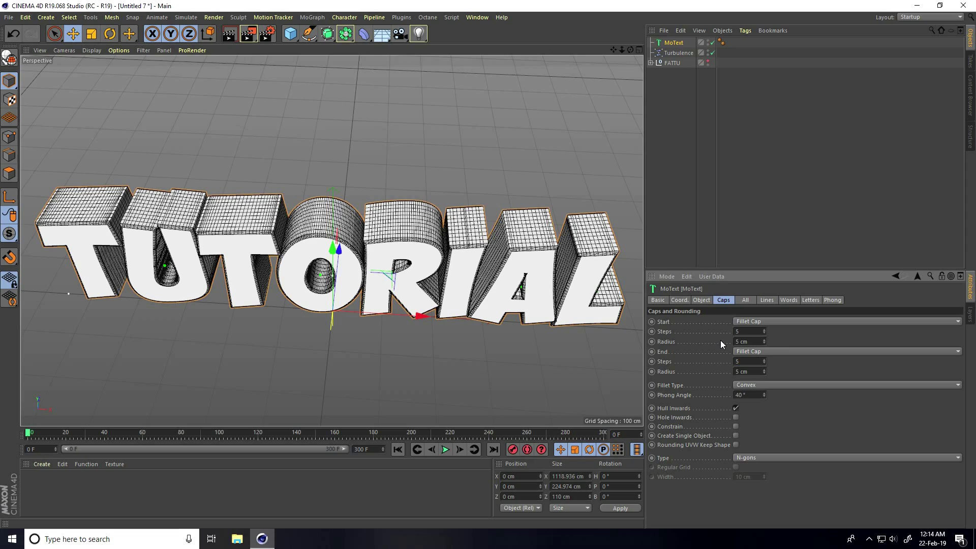
Set the TUTORIAL text's cap type to Quadrangles and enable a regular grid with a width of 5 cm
left_click(748, 461)
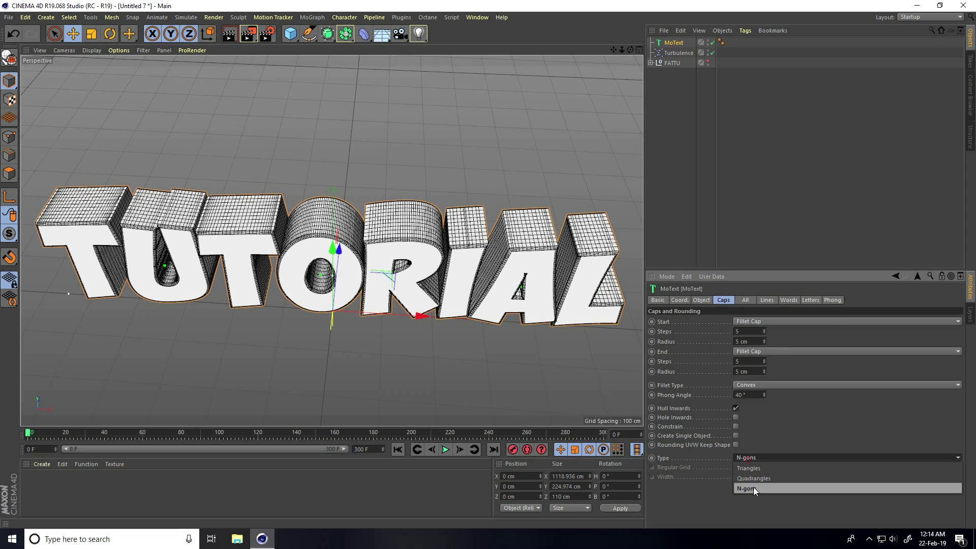
left_click(765, 479)
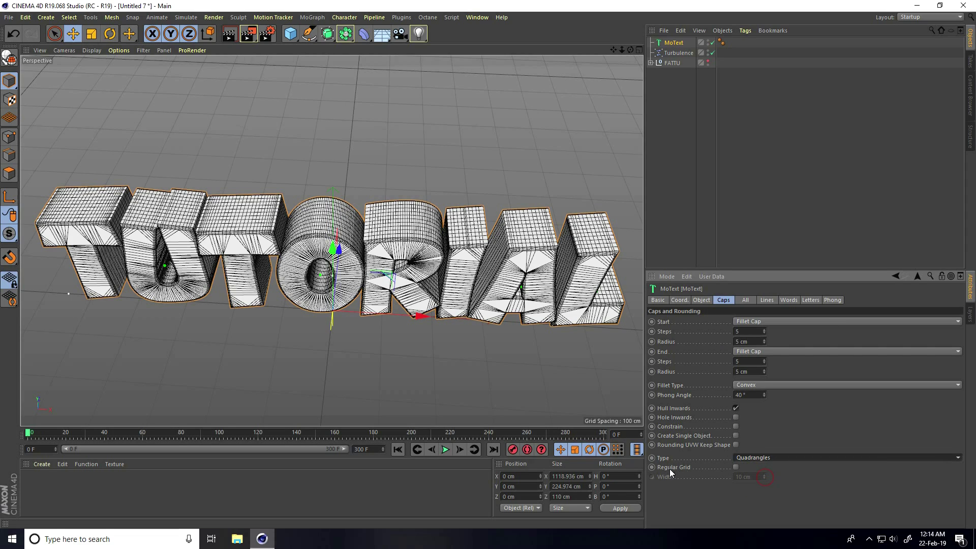
left_click(736, 468)
left_click_drag(458, 381, 465, 340, "alt")
scroll(465, 340, "up", 3)
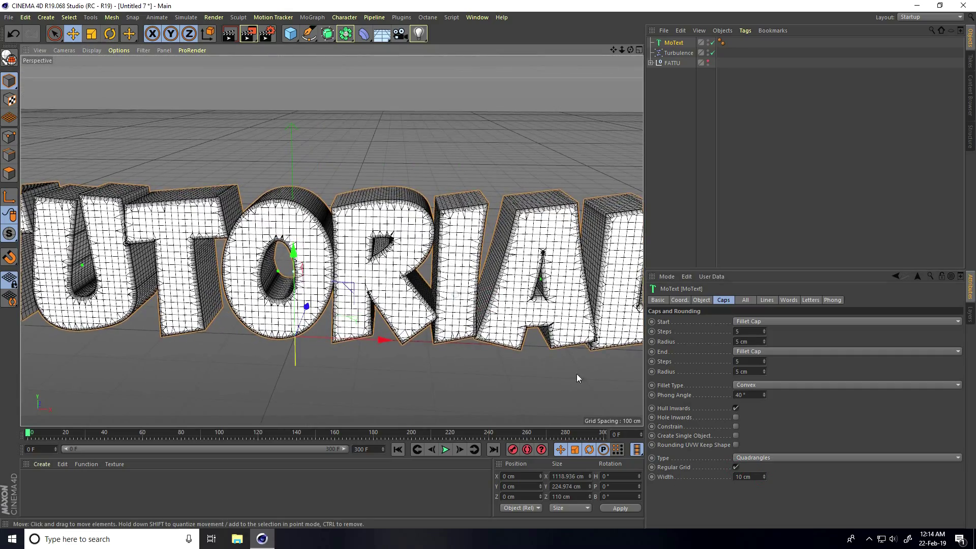
left_click(753, 476)
key("Return")
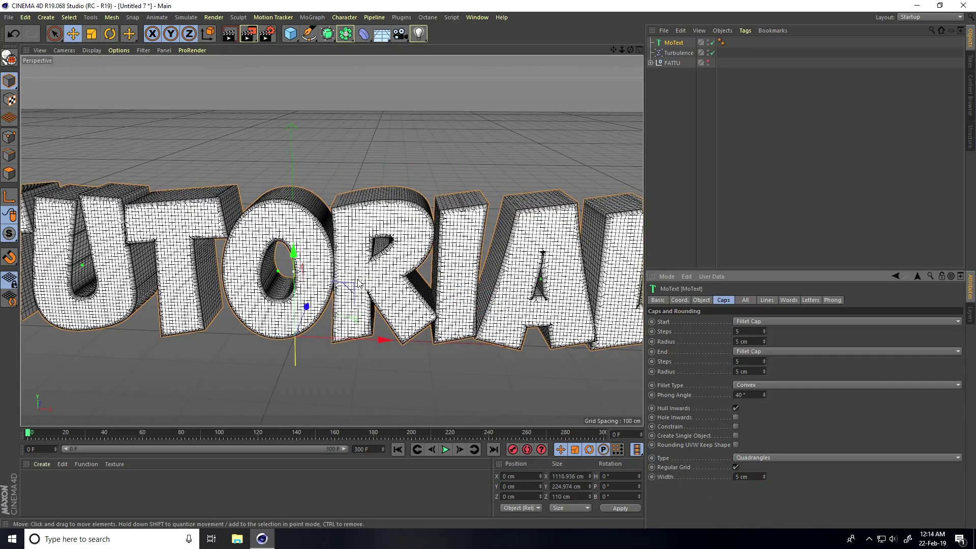
left_click_drag(403, 218, 403, 270, "alt")
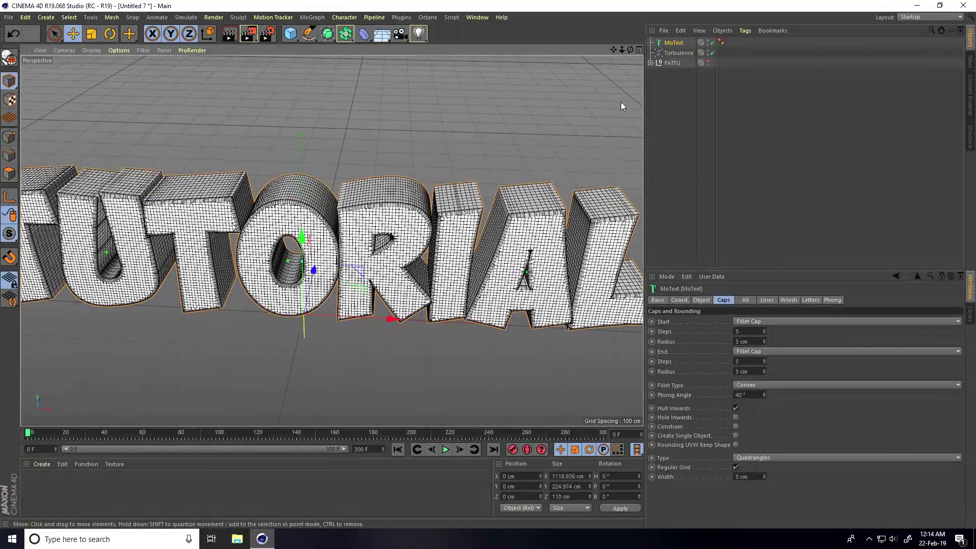
Make the TUTORIAL MoText editable and merge it with all its children into one polygon object, deleting the originals
left_click(9, 58)
right_click(674, 45)
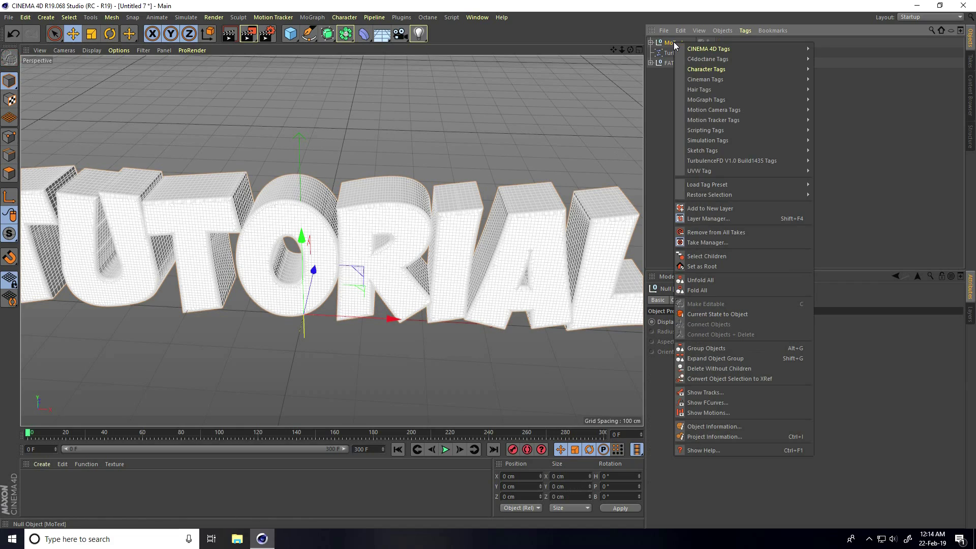
left_click(709, 258)
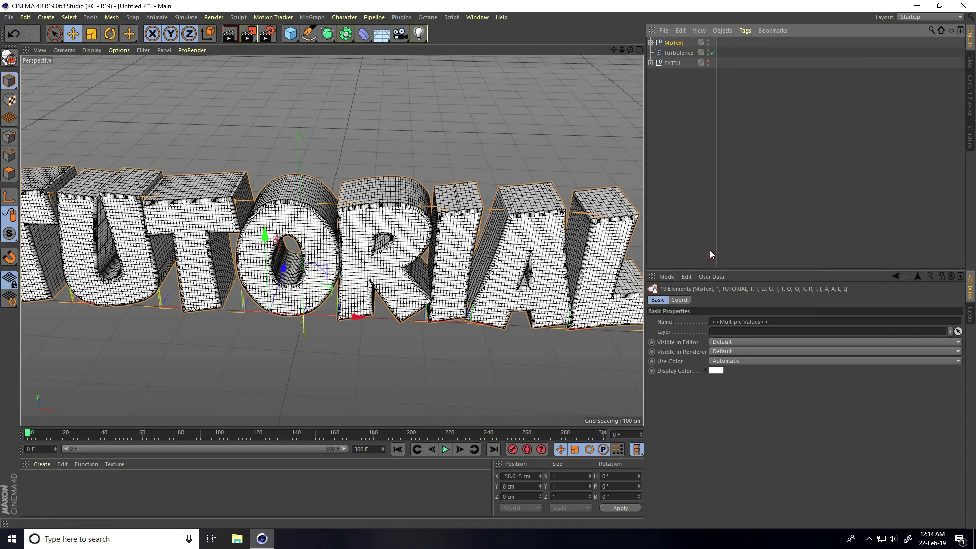
right_click(673, 43)
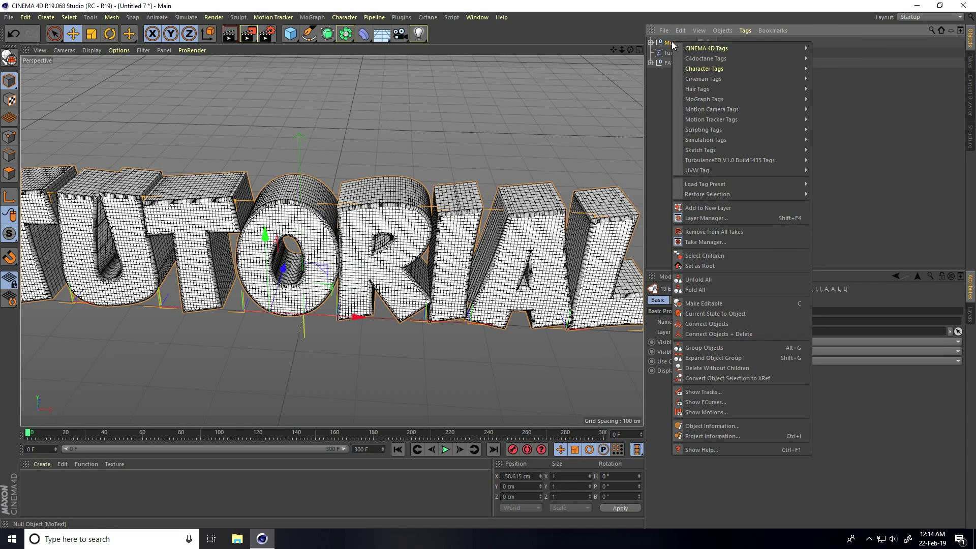
left_click(718, 334)
Add a Jiggle deformer as a child of the merged TUTORIAL text and assign Turbulence to its forces
left_click_drag(475, 337, 471, 263, "alt")
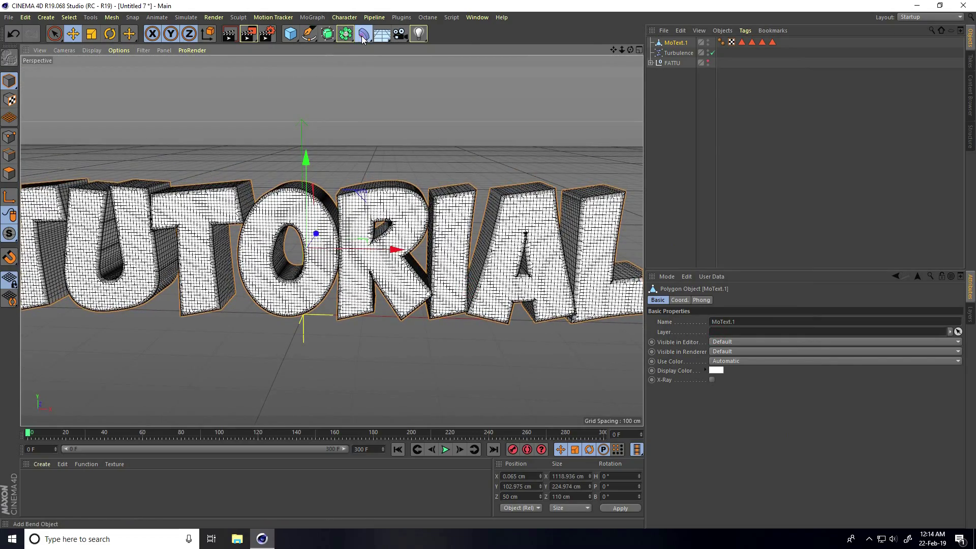
left_click(363, 35)
left_click(478, 104)
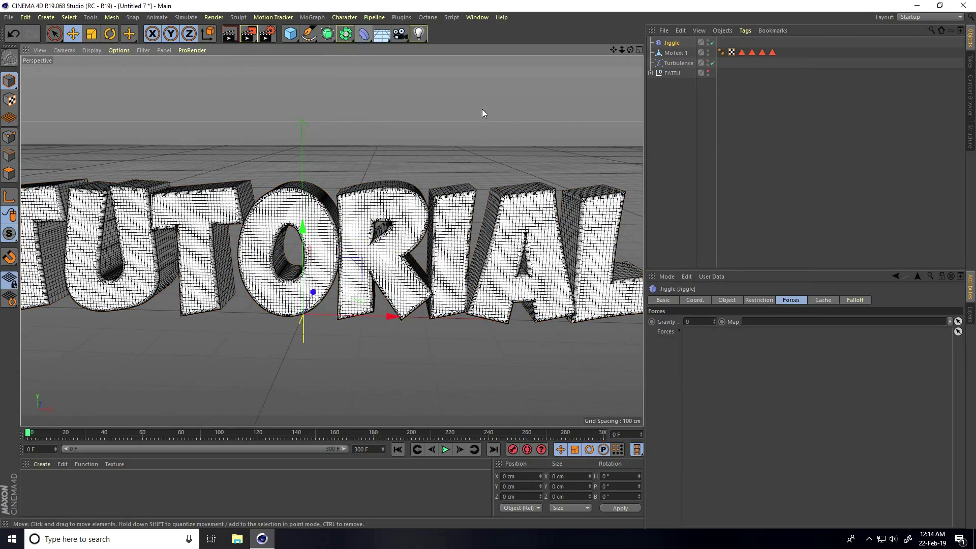
left_click_drag(675, 45, 677, 55)
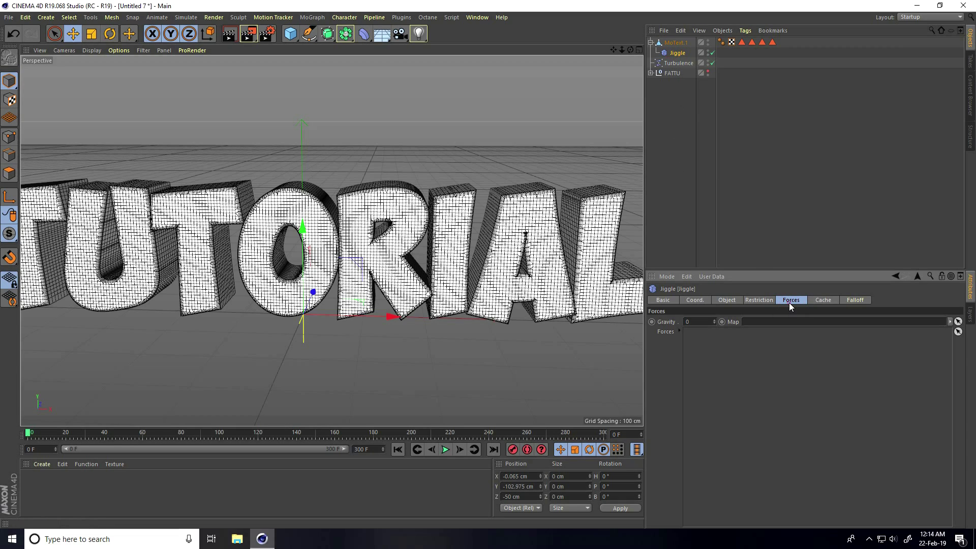
left_click_drag(673, 63, 728, 358)
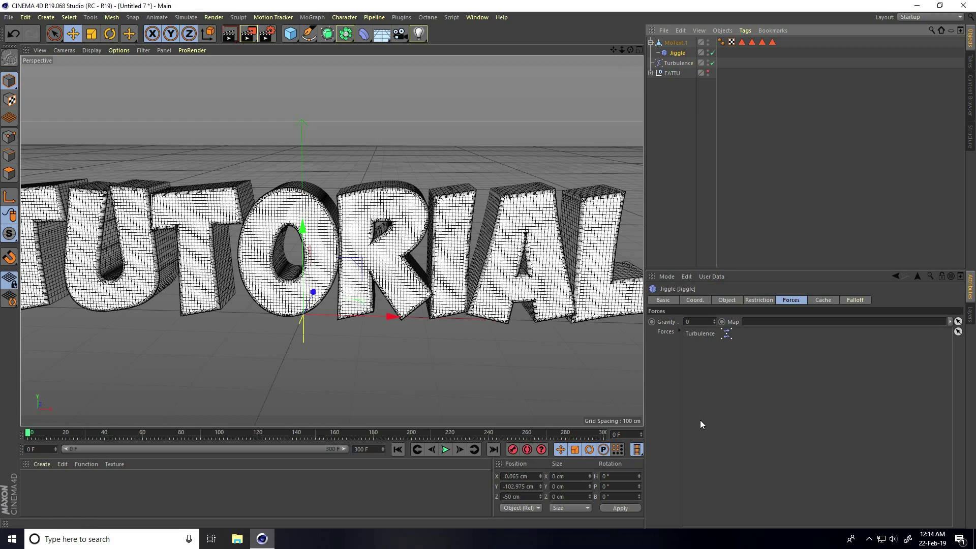
Set a keyframe for the Jiggle strength at 100% on frame 200
left_click(727, 300)
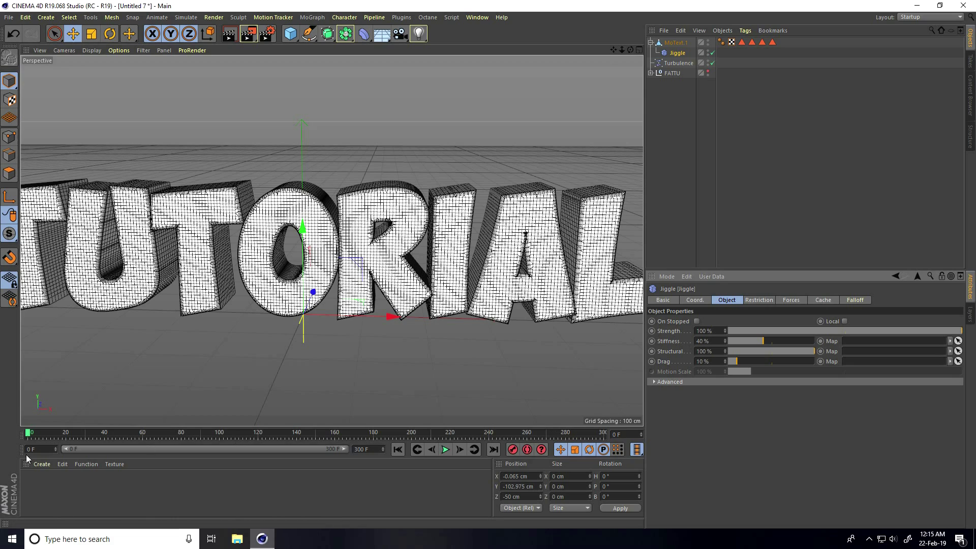
left_click_drag(29, 437, 413, 434)
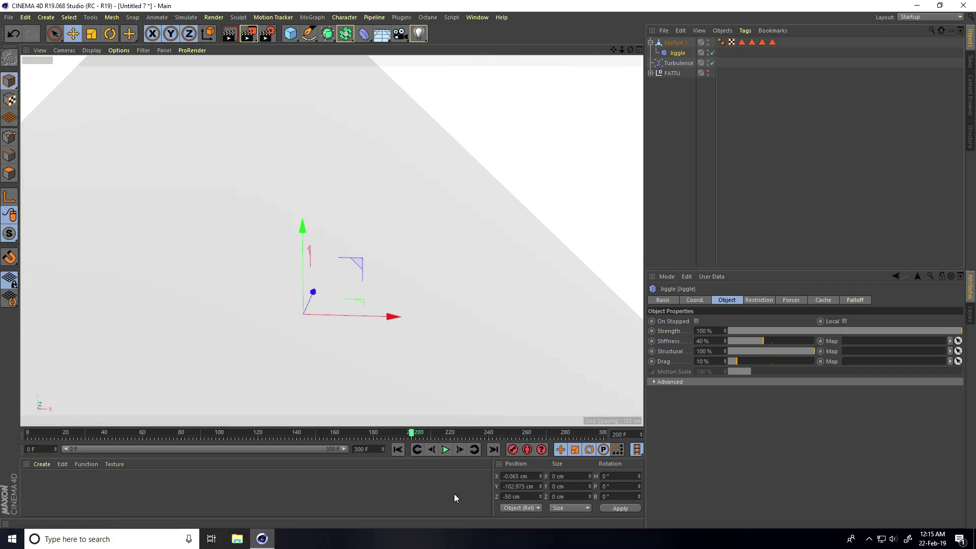
left_click(652, 331)
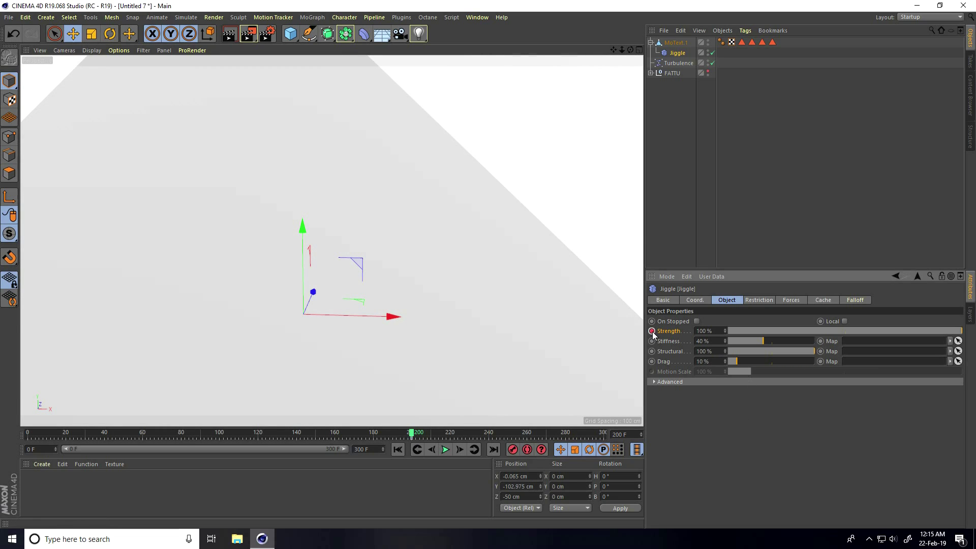
left_click(697, 331)
Set a keyframe for the Jiggle strength at 0% on frame 260 and return to the first frame
left_click_drag(413, 435, 487, 435)
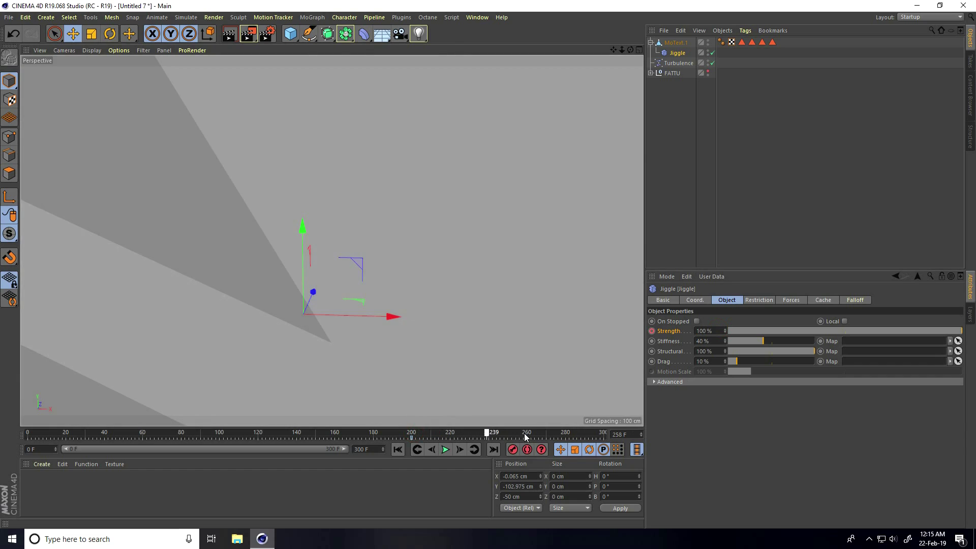
left_click(525, 433)
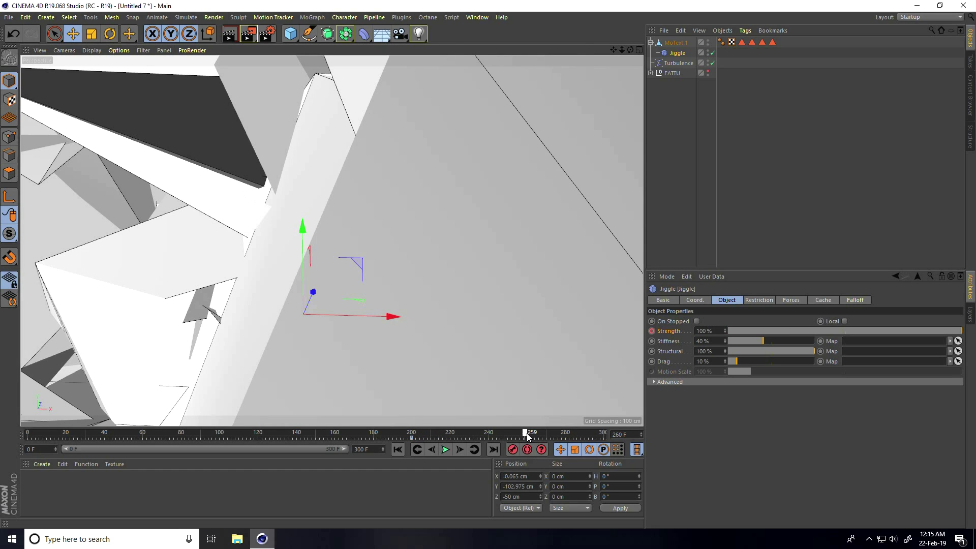
left_click(527, 433)
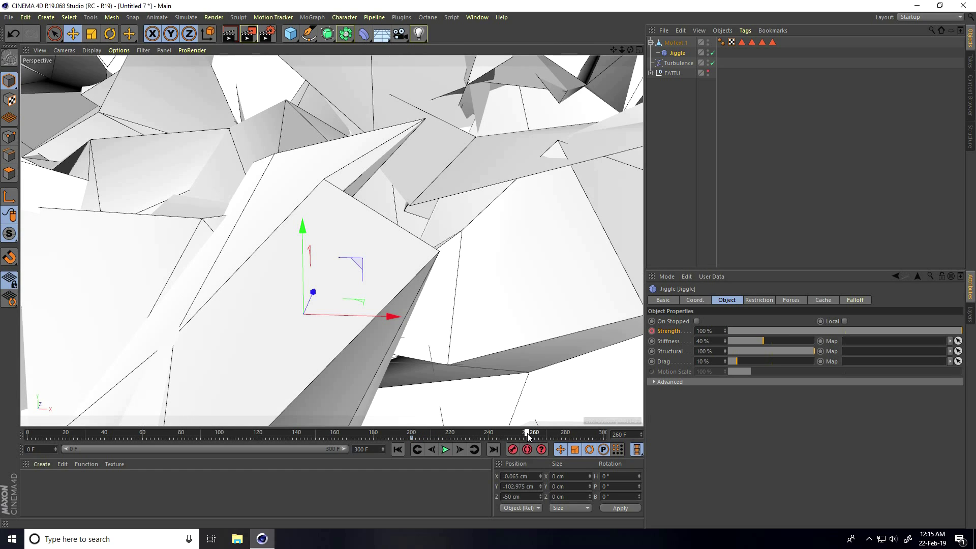
left_click(704, 331)
type("0")
key("Return")
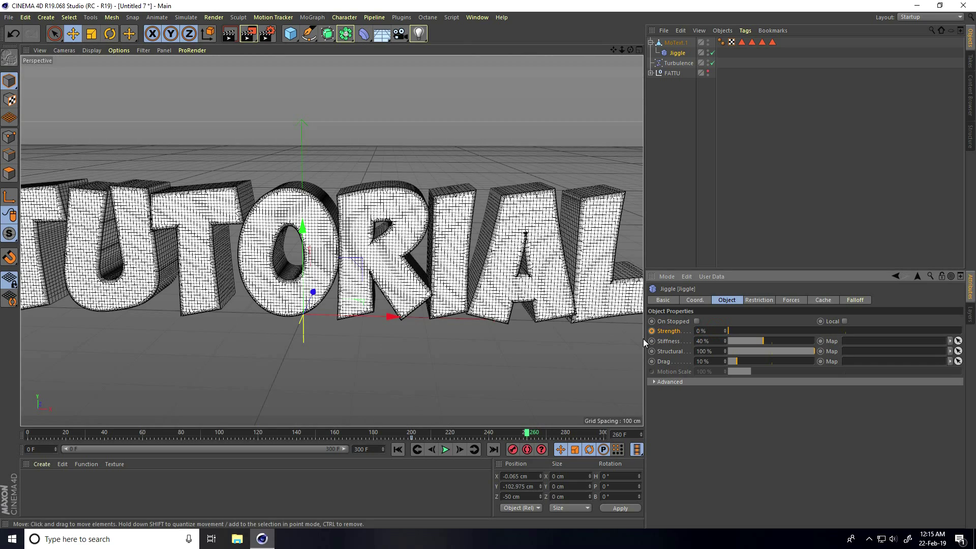
left_click(652, 331)
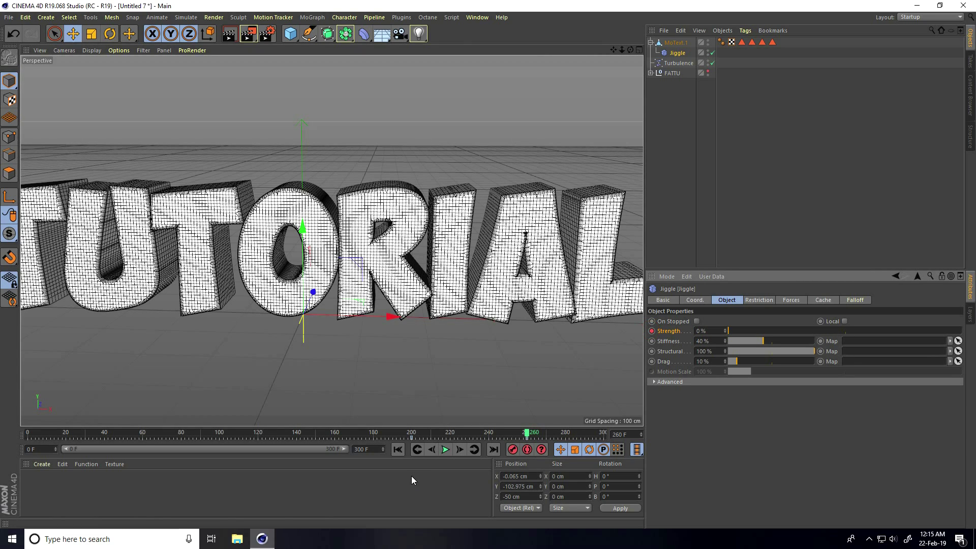
left_click(400, 450)
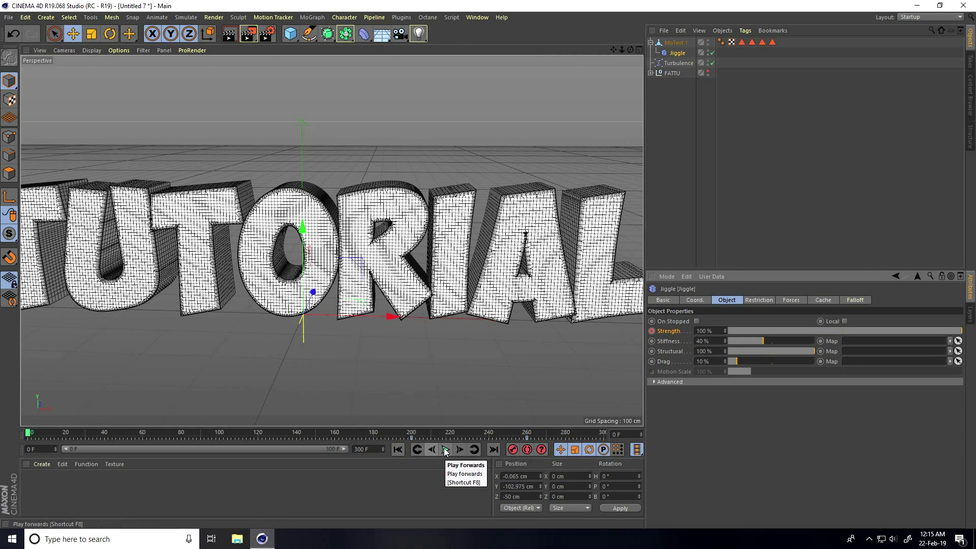
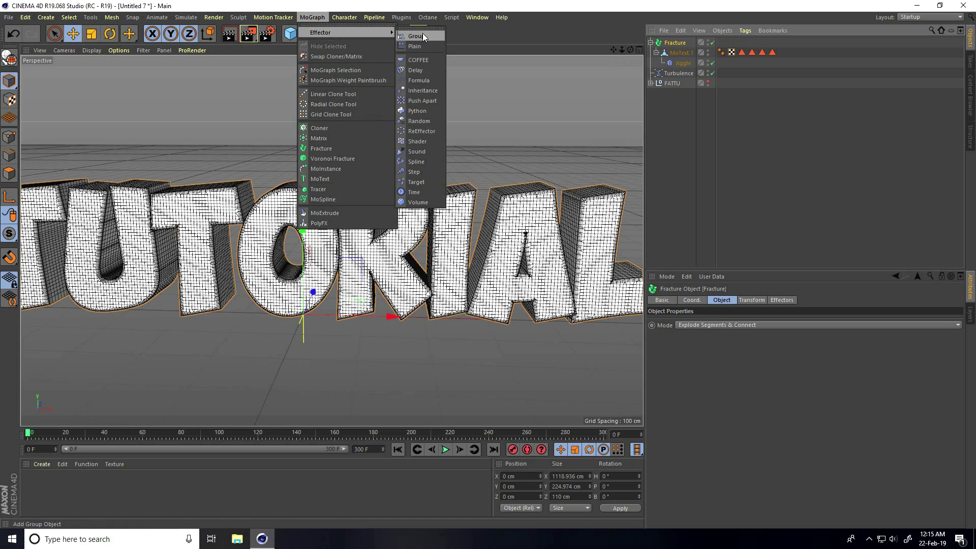
Add a Plain effector to the Fracture object, disabling its position and enabling a uniform scale of -1
left_click(425, 47)
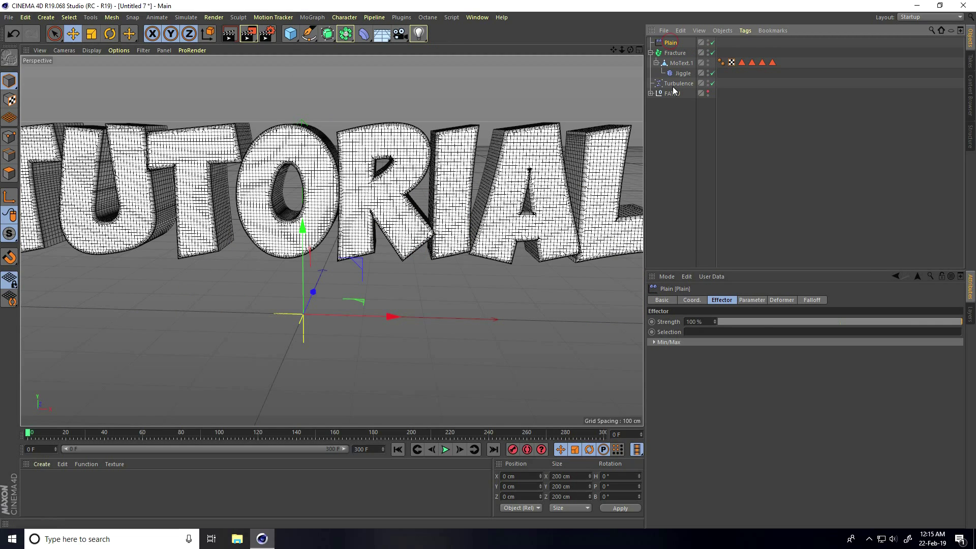
left_click(750, 300)
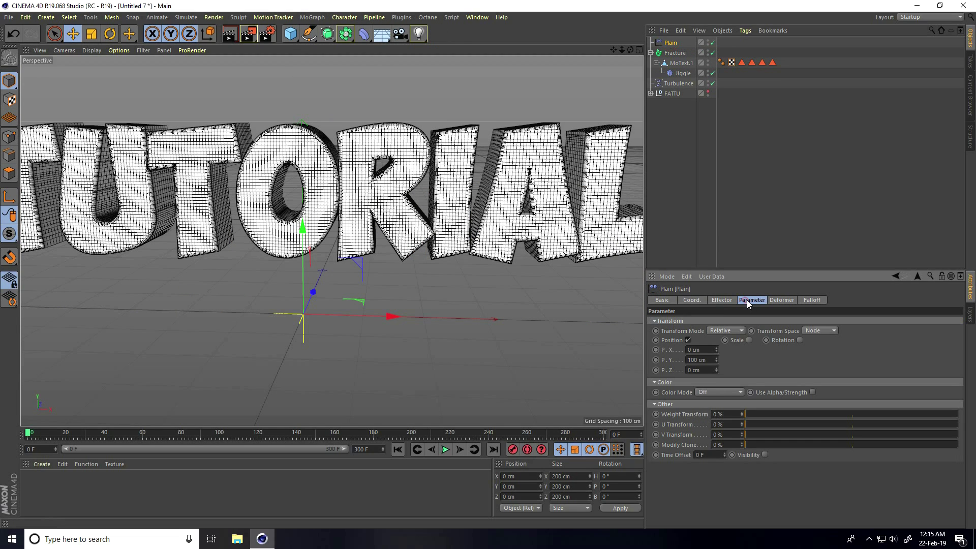
left_click(688, 339)
left_click(749, 340)
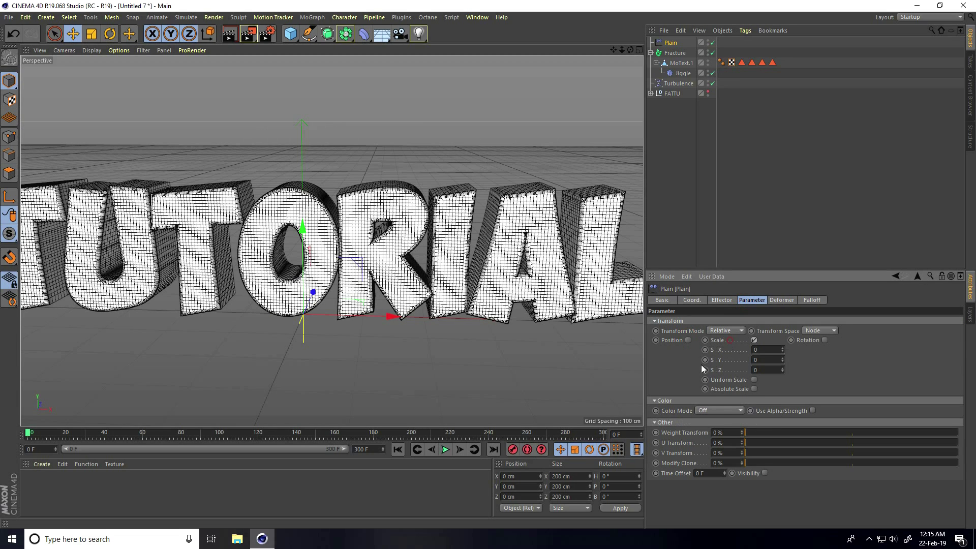
left_click(755, 380)
type("-1")
key("Return")
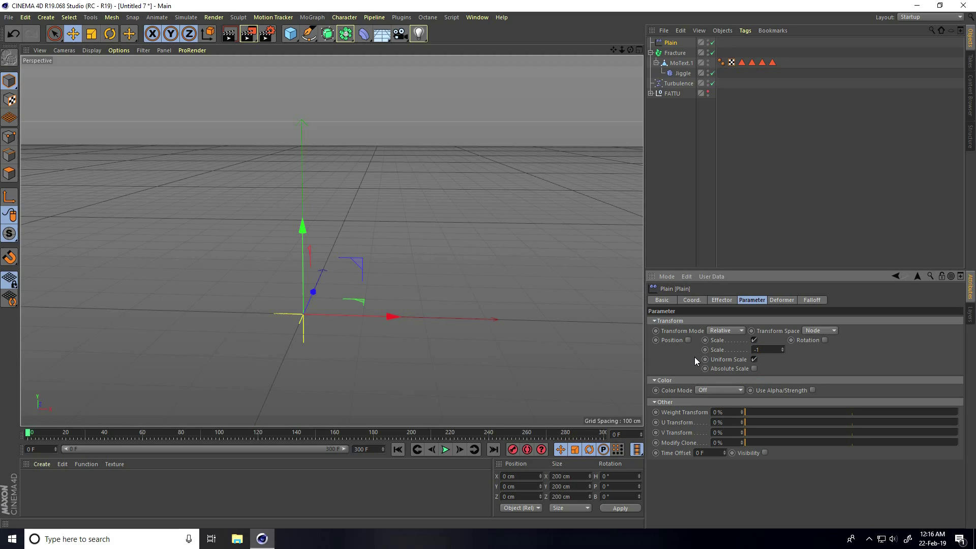
Set a keyframe for the Plain effector's strength at 100% on frame 150
left_click(724, 301)
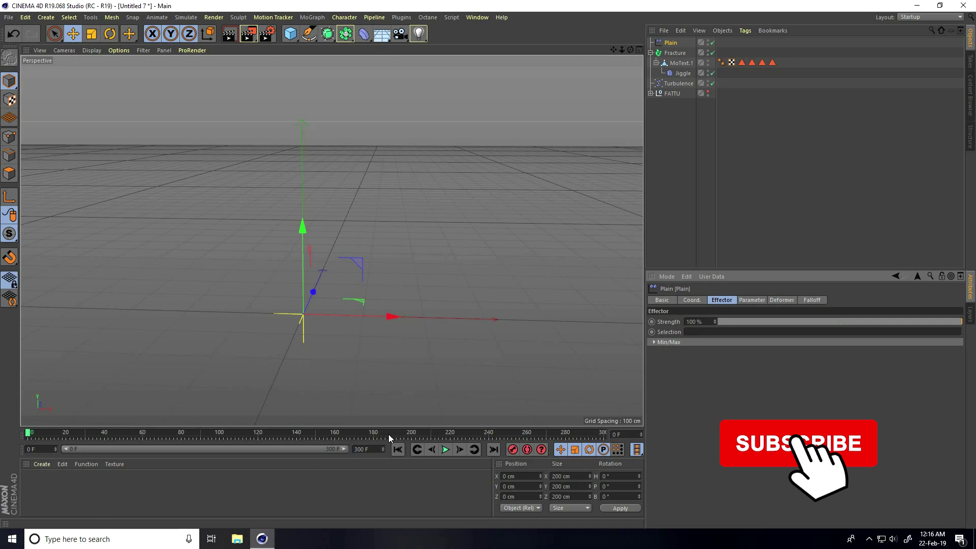
left_click(316, 434)
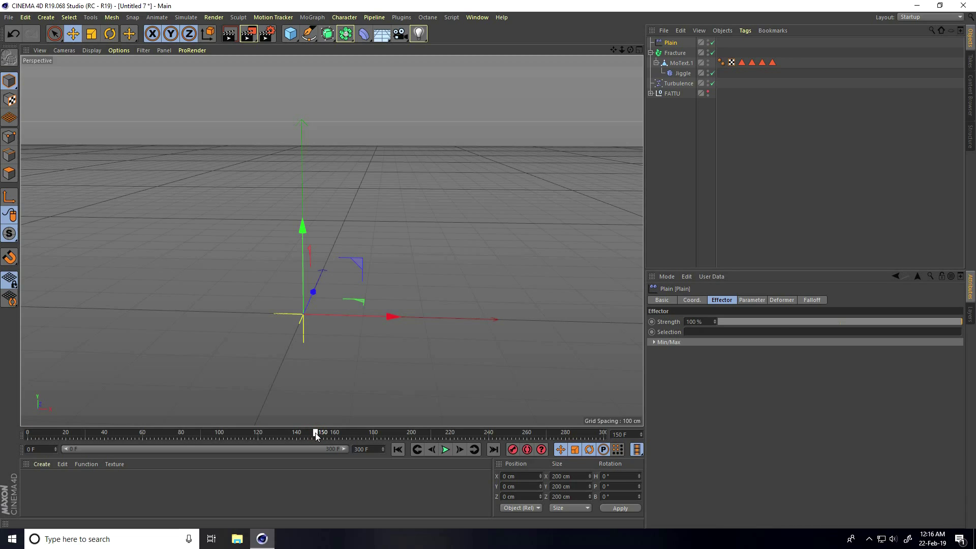
left_click(652, 322)
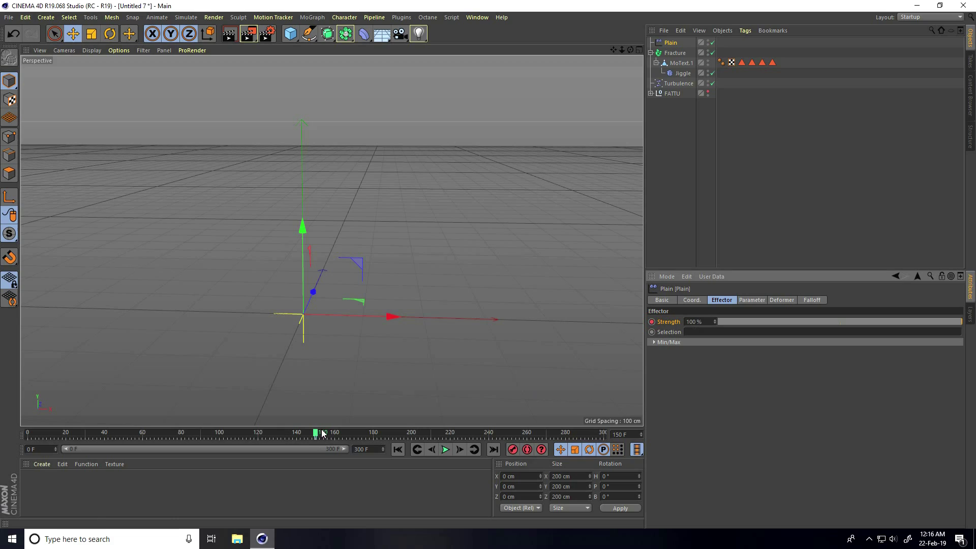
Set a keyframe for the Plain effector's strength at 0% on frame 199 and return to the first frame
left_click_drag(319, 433, 407, 435)
type("0")
key("Return")
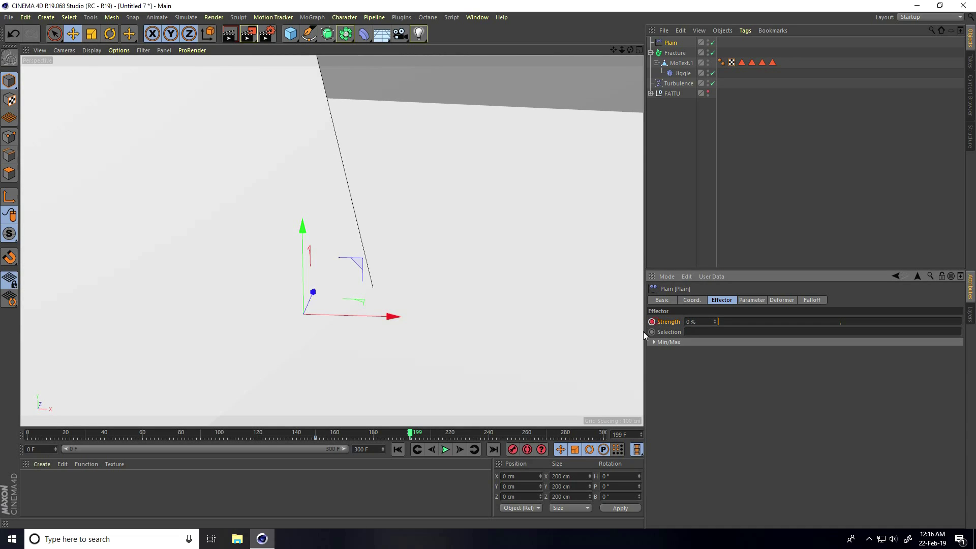
left_click(401, 450)
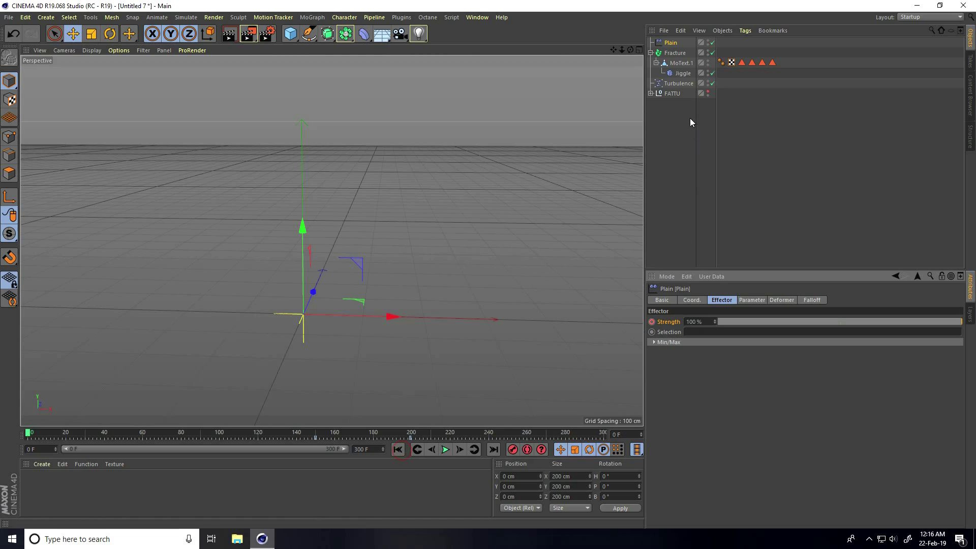
Check the Fracture object's effectors, make the FATTU group visible again, and play the animation from the first frame
left_click(676, 54)
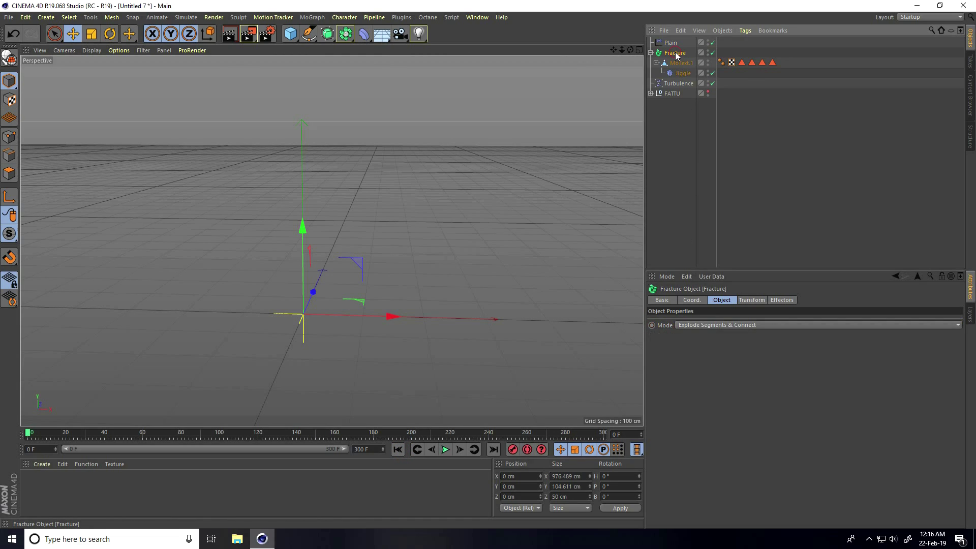
left_click(782, 300)
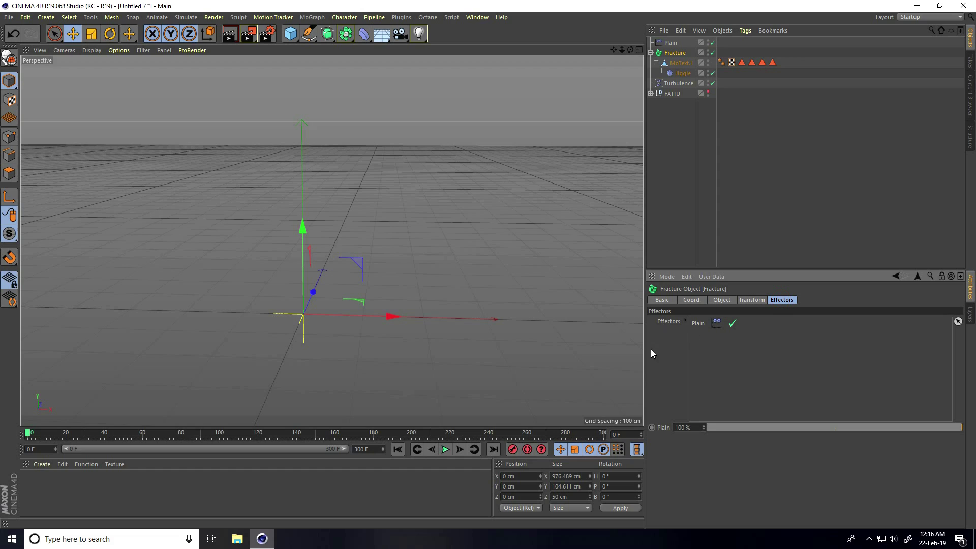
left_click(708, 91)
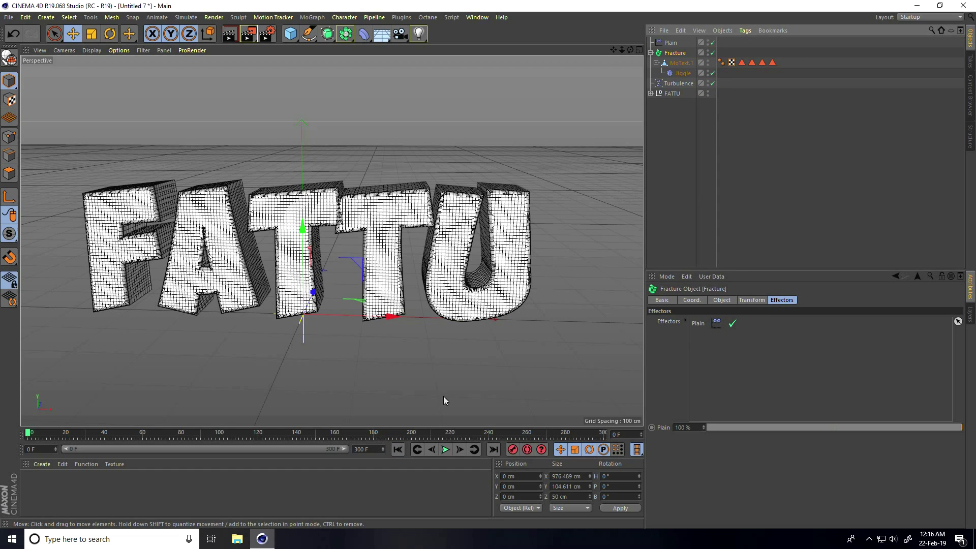
left_click(398, 449)
left_click(445, 449)
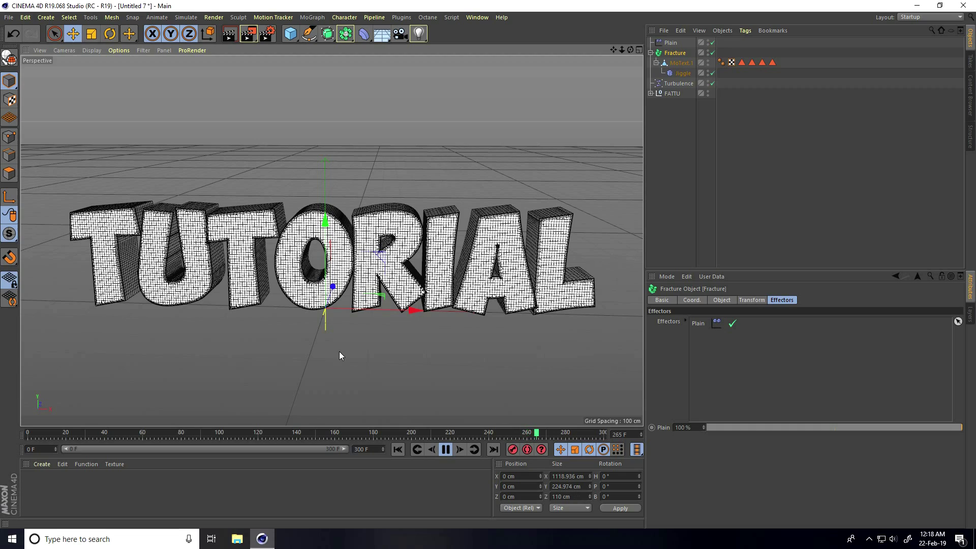
left_click(446, 450)
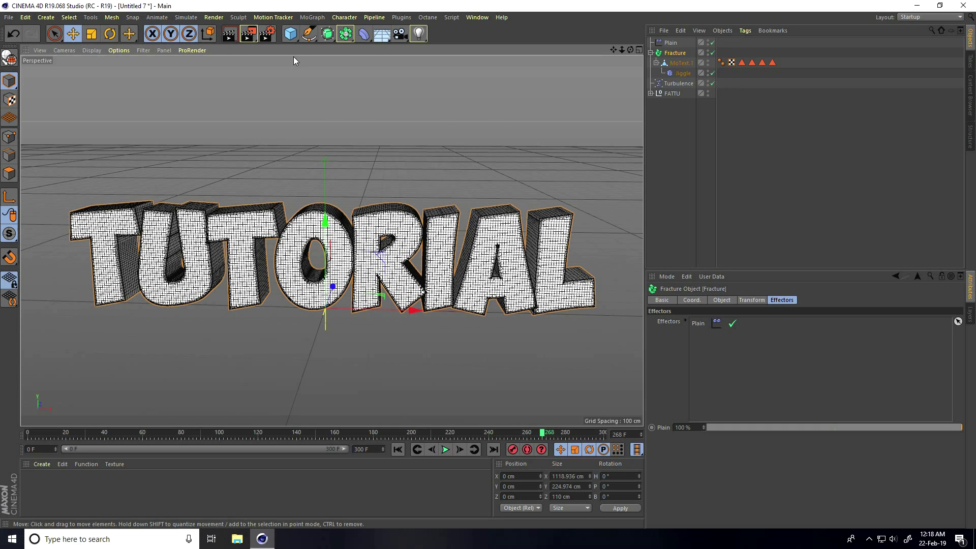
Add a Null object and group the Plain effector and the Fracture hierarchy of the second text inside it
left_click(290, 34)
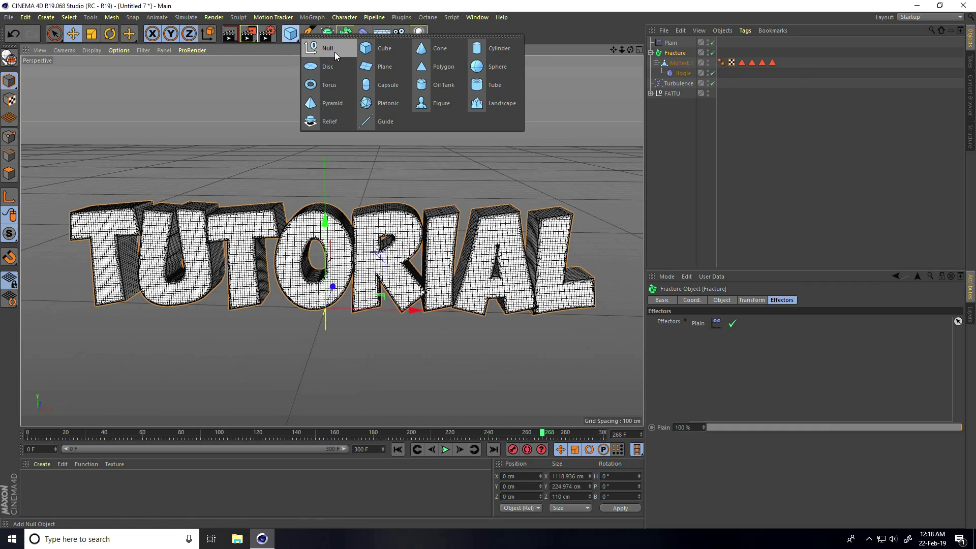
left_click(335, 50)
left_click(682, 83)
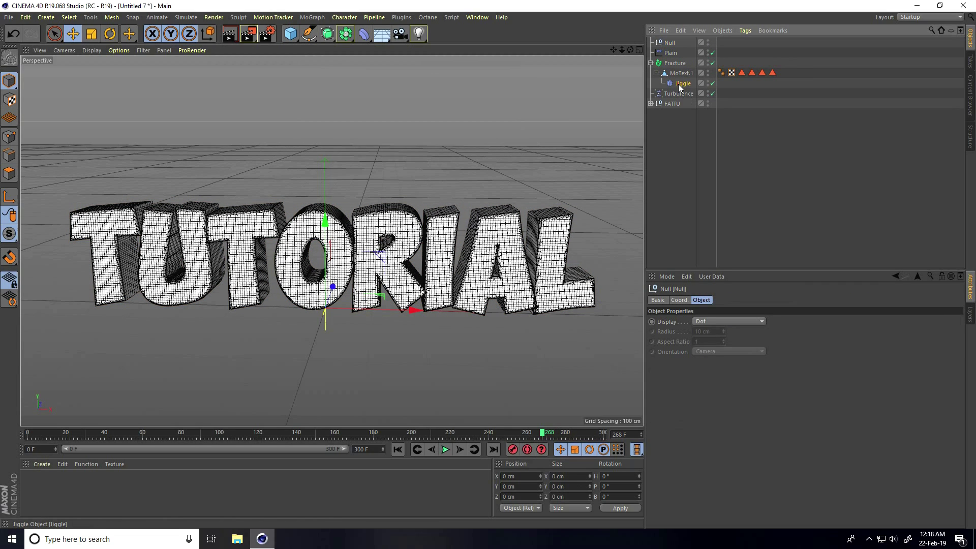
left_click(669, 54, "shift")
left_click_drag(672, 51, 668, 45)
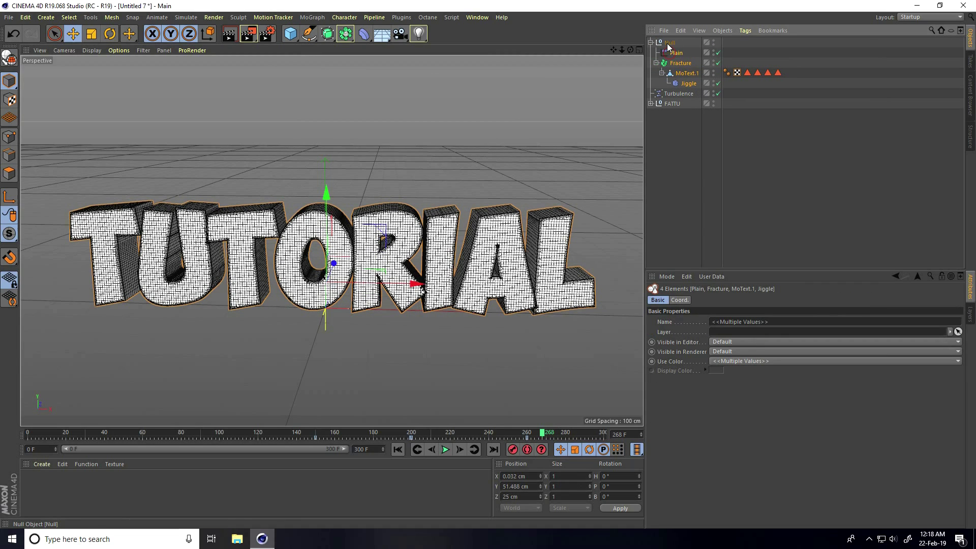
left_click(651, 43)
Rename the new Null group as TUTORIAL and clear the selection
left_click(670, 43)
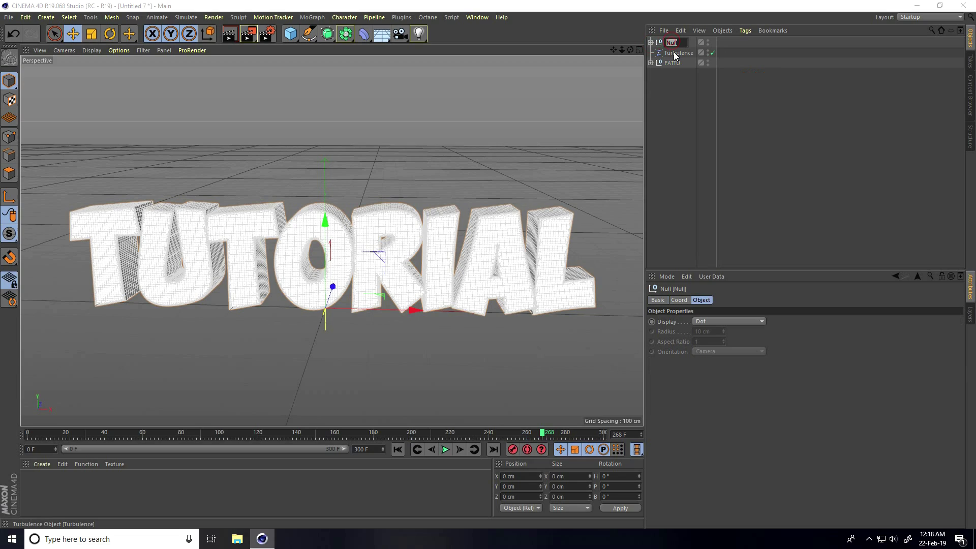
type("TU")
type("TORIAL")
key("Return")
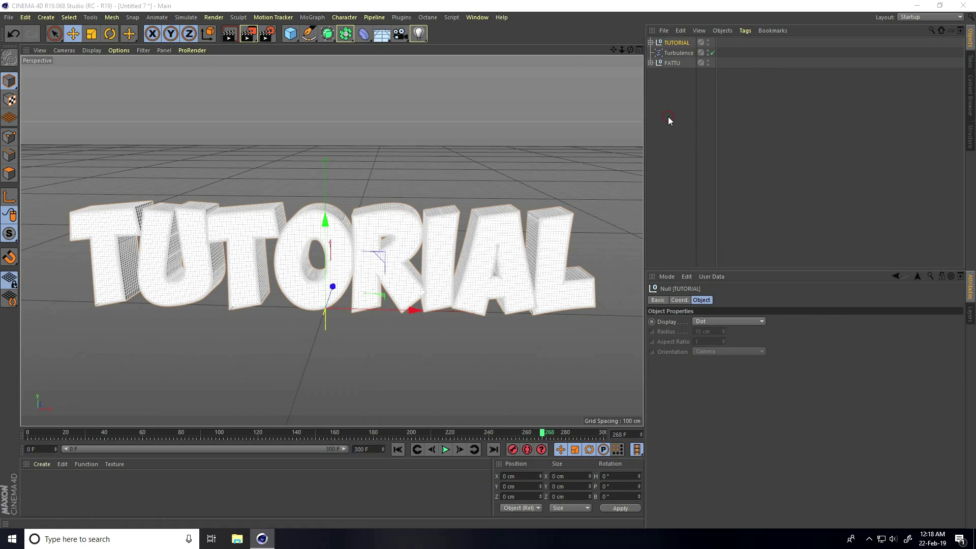
left_click(360, 163)
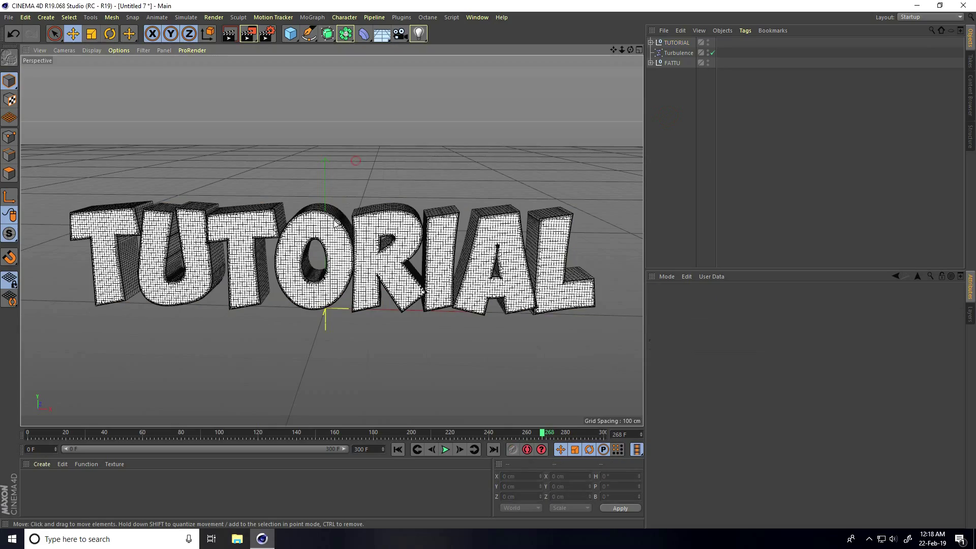
Load the Carpet 1 material into the scene from the preset library and return to the object list
scroll(373, 203, "up", 5)
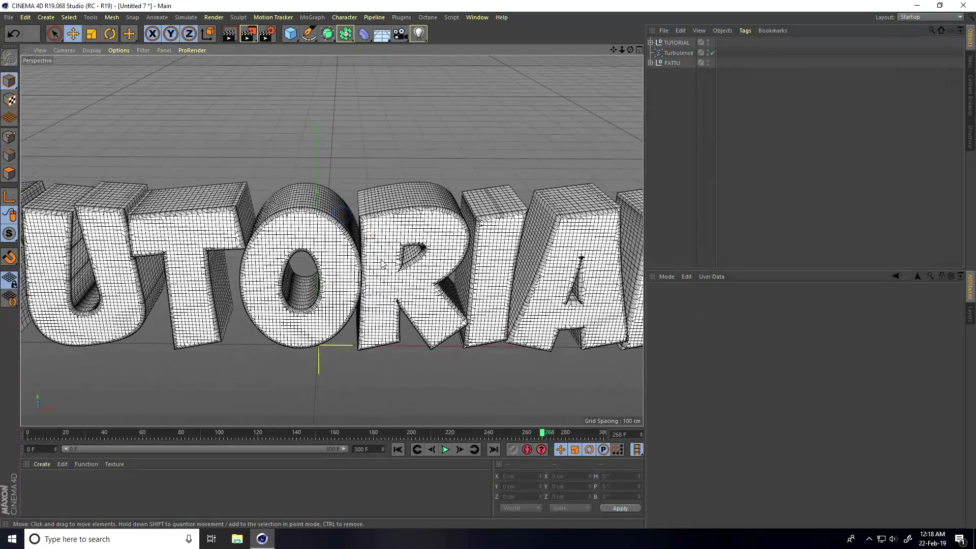
left_click(971, 95)
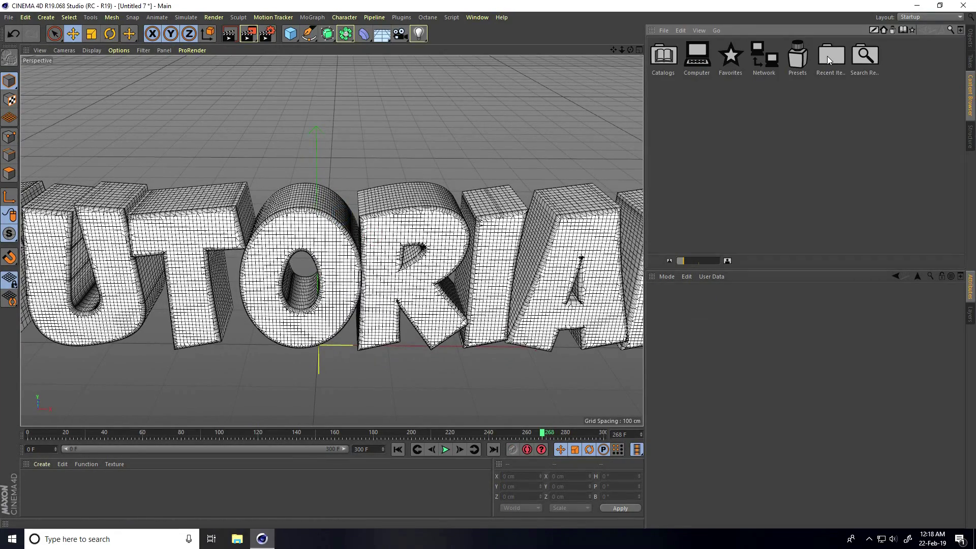
double_click(794, 56)
left_click(797, 97)
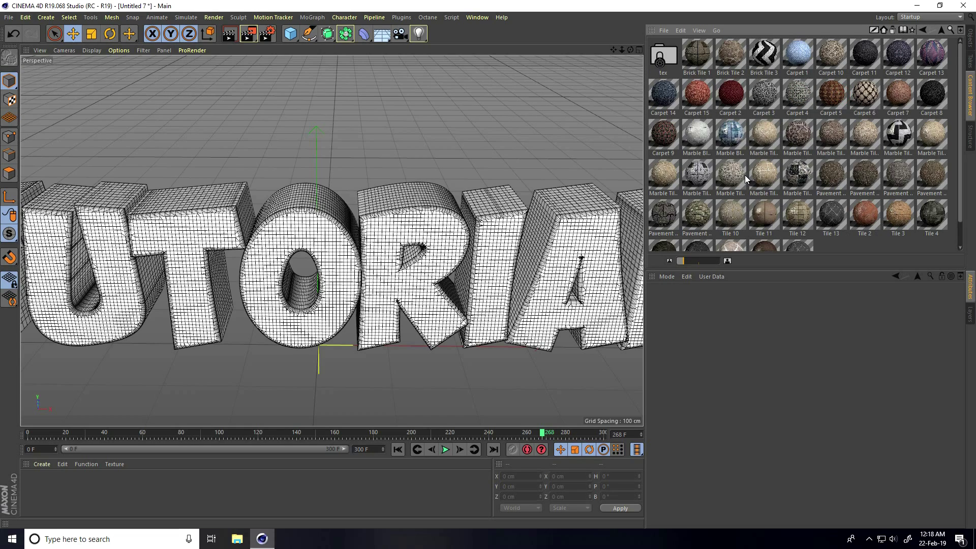
double_click(799, 54)
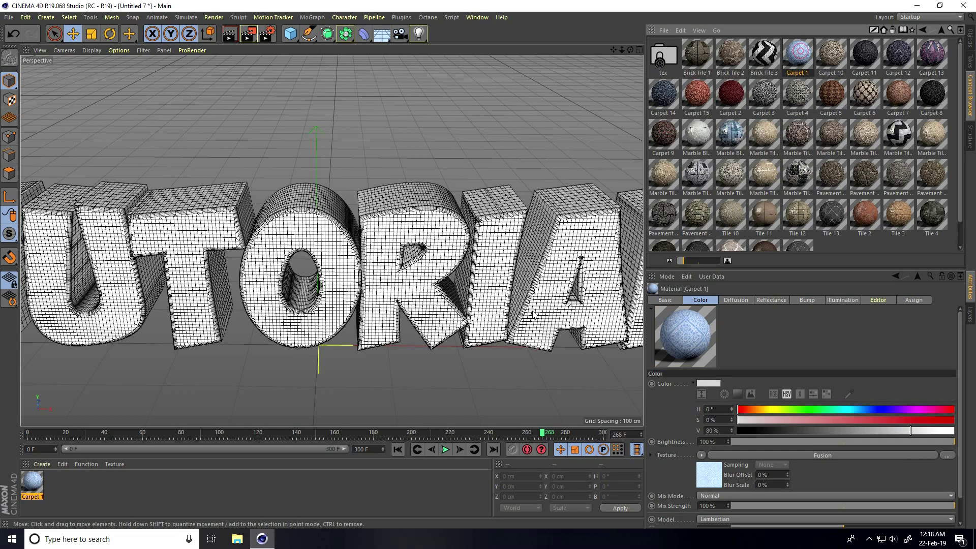
left_click(971, 38)
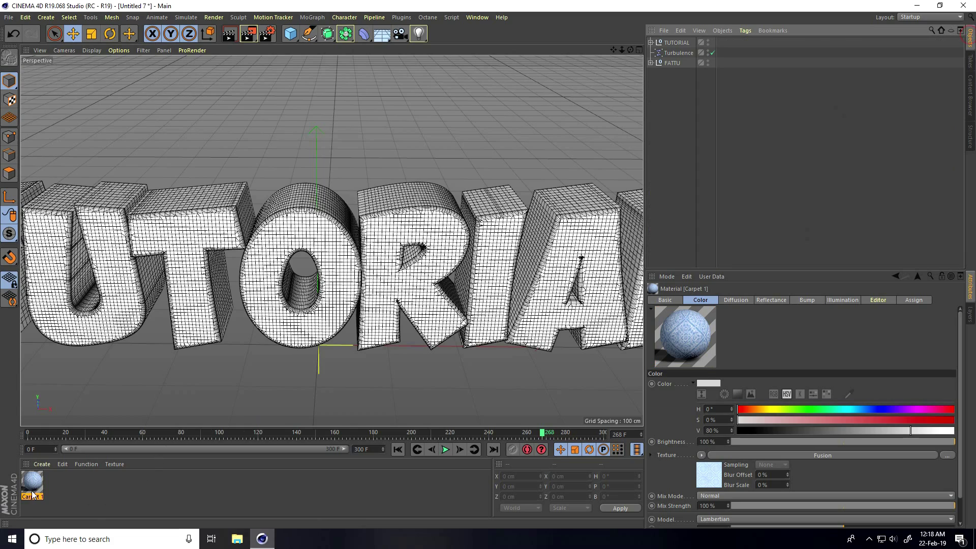
Apply the Carpet 1 material to the MoText in the FATTU group with Cubic projection
mouse_move(32, 489)
left_mouse_down()
mouse_move(549, 99)
mouse_move(680, 65)
mouse_move(693, 95)
left_mouse_up()
left_click(651, 63)
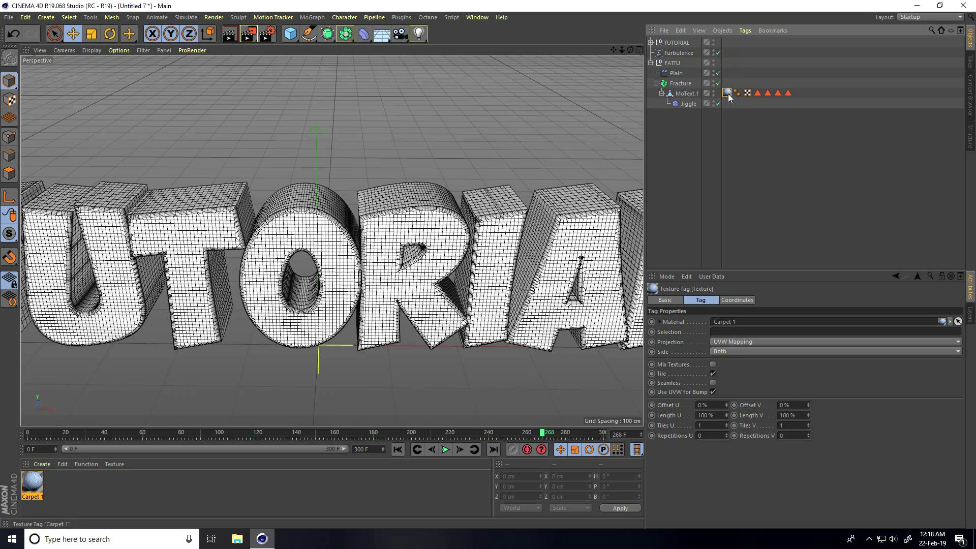
left_click(726, 341)
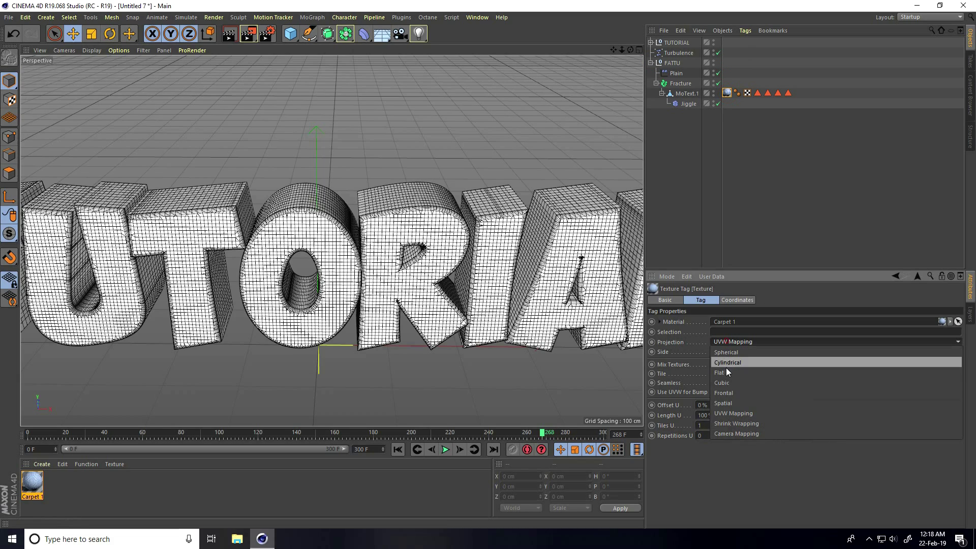
left_click(726, 382)
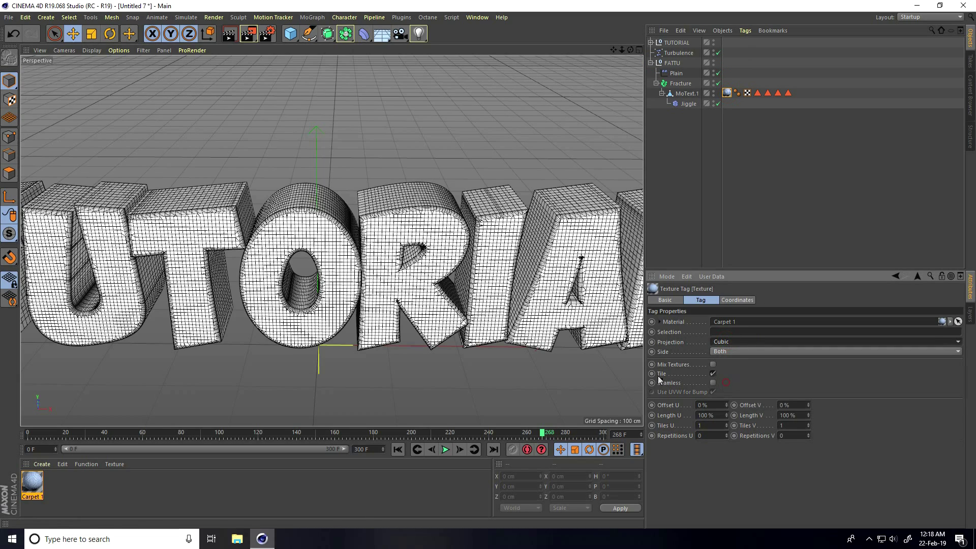
Apply the Carpet 1 material to the TUTORIAL group's MoText and set its projection to Cubic
left_click(651, 43)
left_click_drag(31, 483, 704, 81)
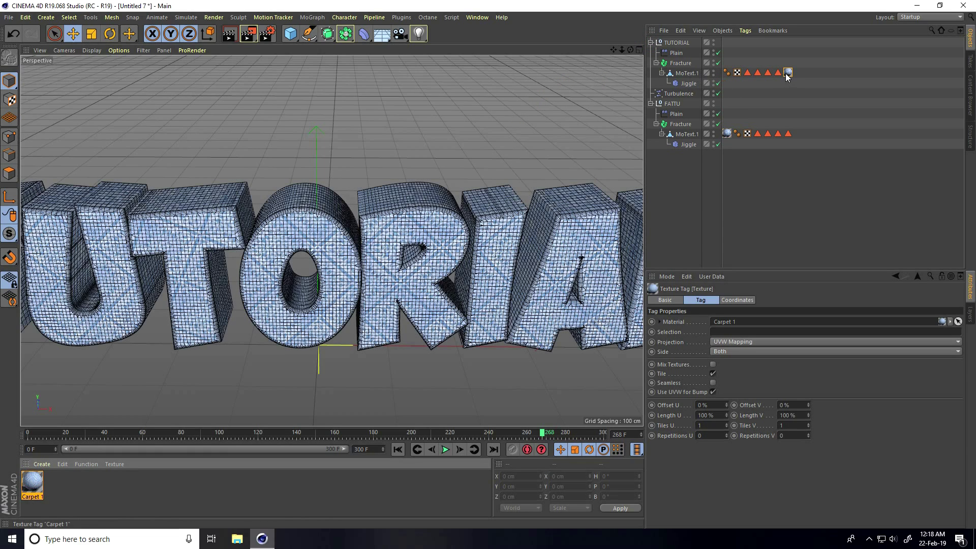
left_click(731, 342)
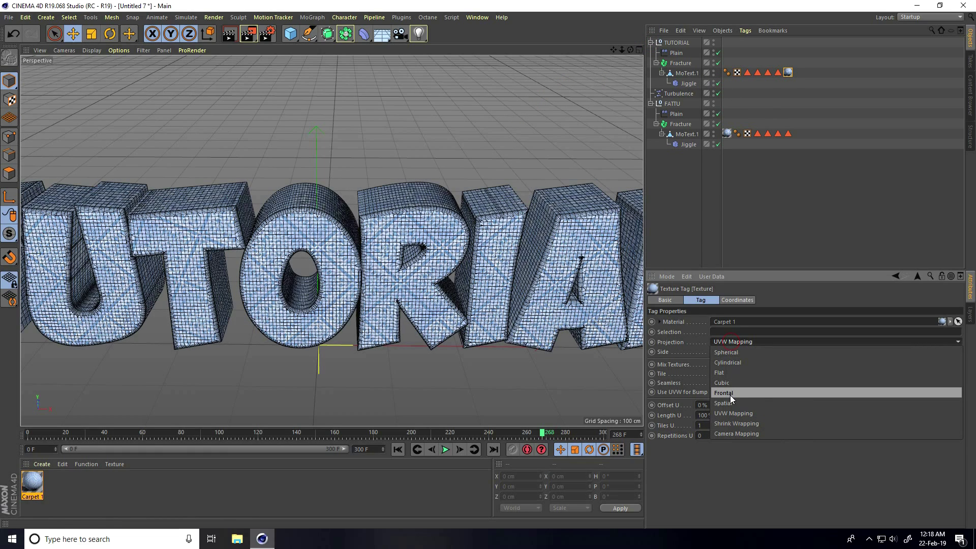
left_click(735, 383)
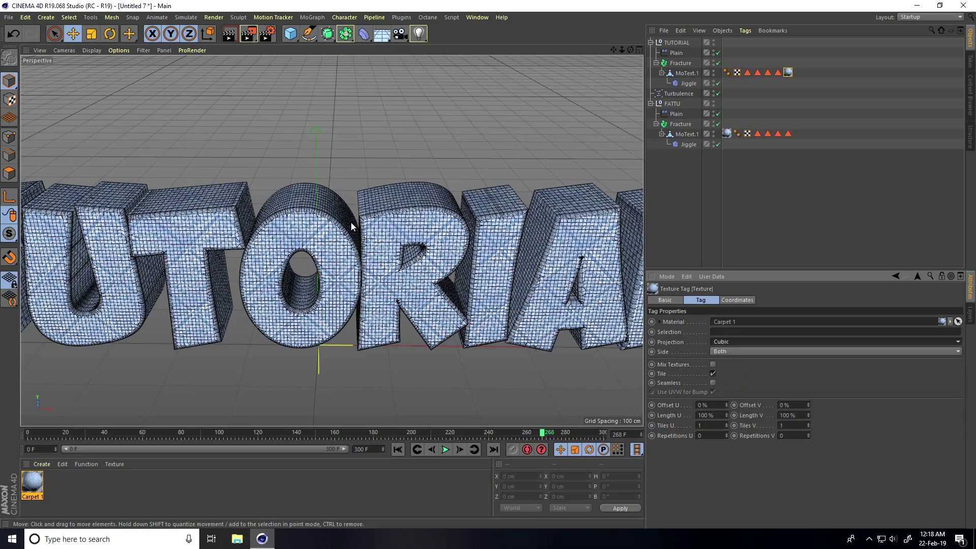
Merge the cinema-4d-studio lights file into the current scene
left_click_drag(348, 254, 327, 240, "alt")
right_click_drag(327, 240, 315, 247, "alt")
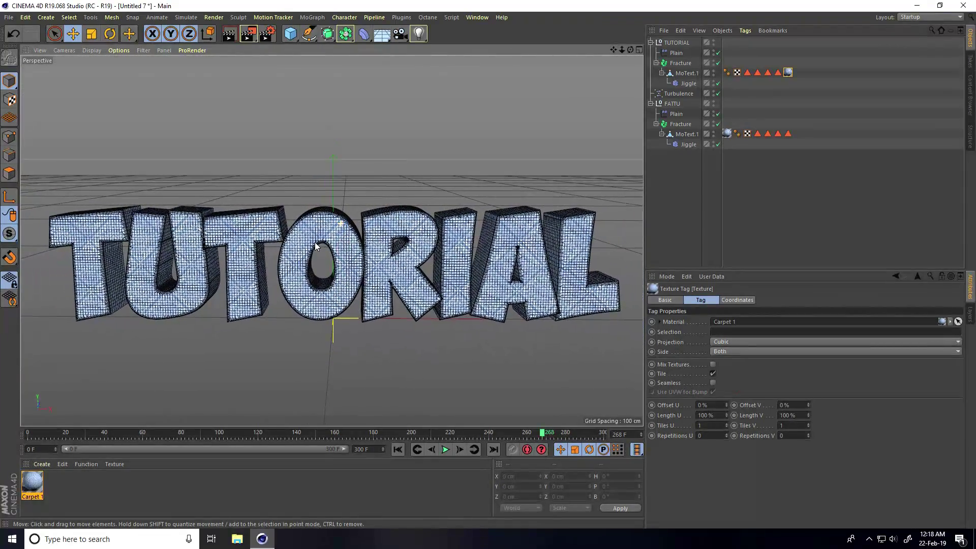
left_click(8, 17)
left_click(22, 56)
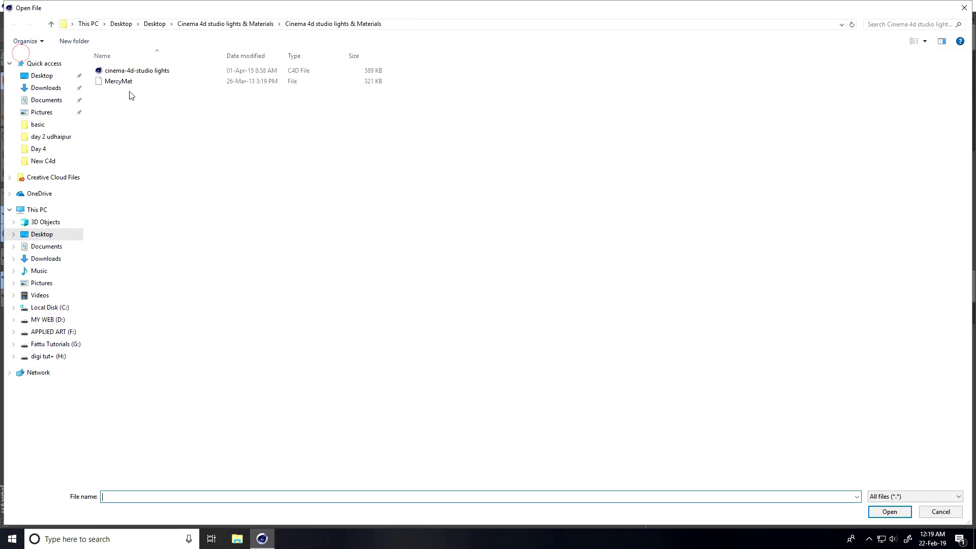
left_click(118, 72)
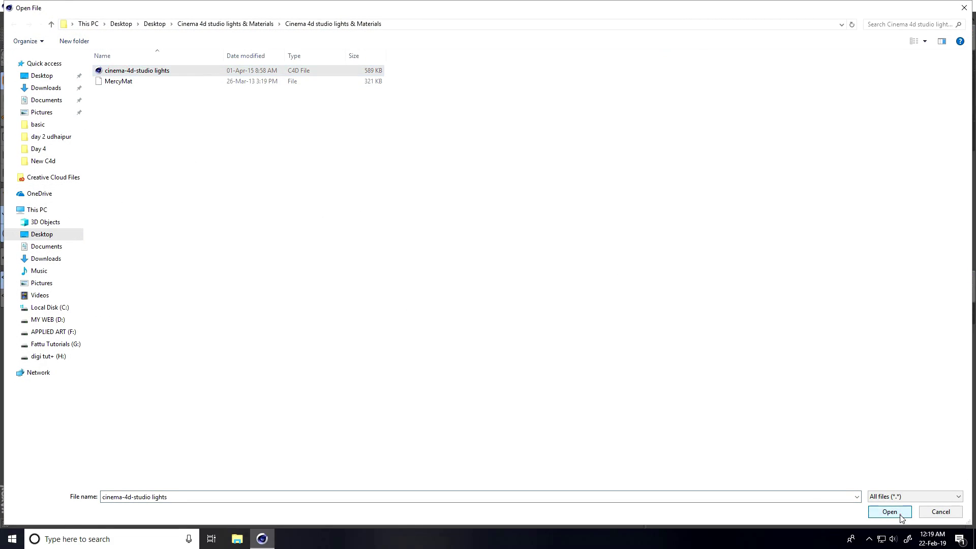
left_click(890, 511)
Lower the FLOOR & BACKGROUND group so that the floor sits below the text
left_click(672, 63)
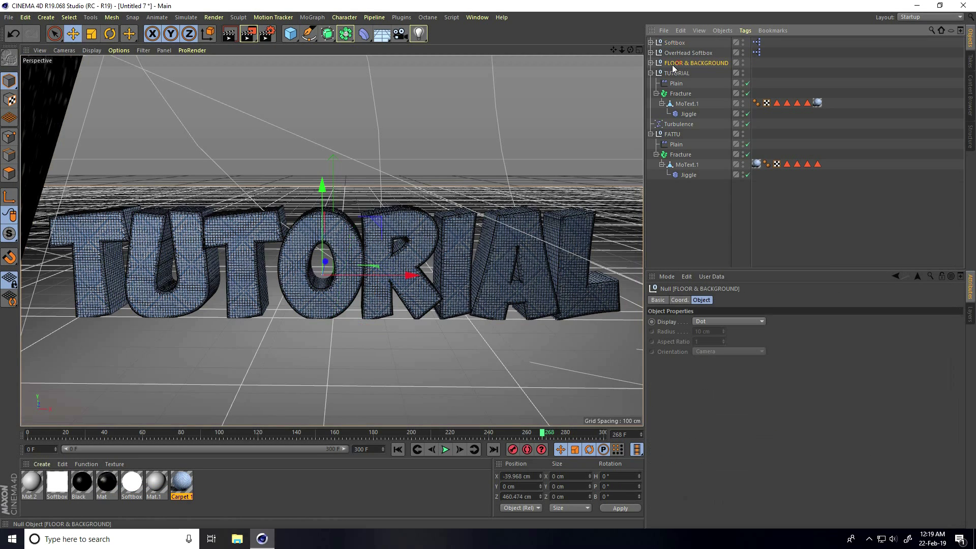
left_click_drag(323, 194, 320, 236)
Examine the placement of the Softbox and OverHead Softbox lights around the TUTORIAL text
scroll(318, 286, "down", 3)
left_click_drag(317, 286, 185, 274, "alt")
left_click(184, 274)
left_click(365, 304)
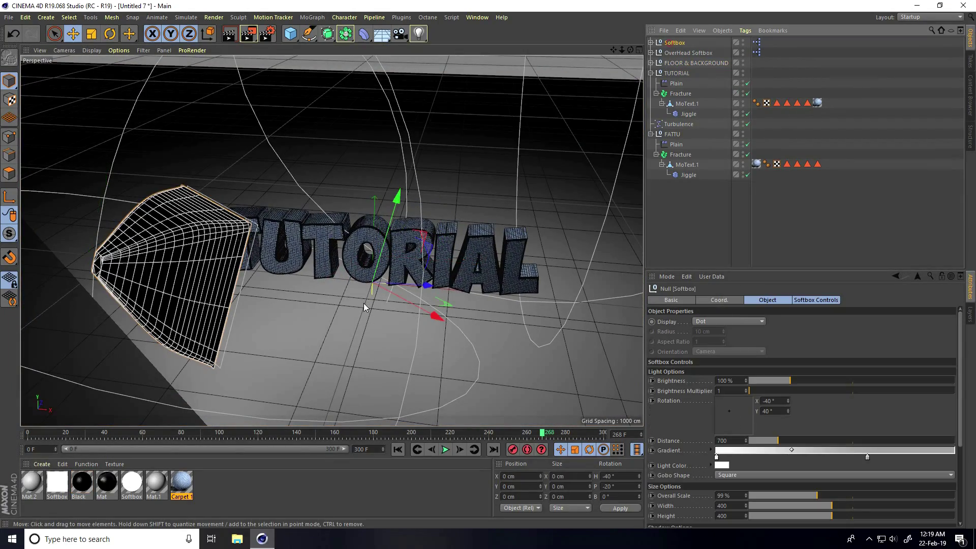
left_click_drag(428, 286, 360, 281, "alt")
scroll(386, 289, "down", 3)
left_click(540, 155)
left_click(484, 226)
Add a camera from the current view, go to the first frame, and look through the camera
left_click(400, 34)
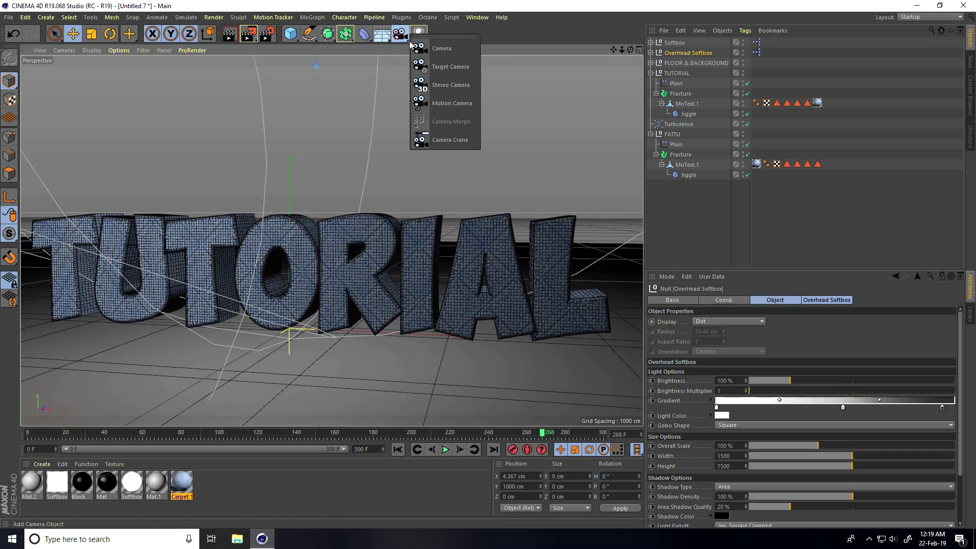
left_click(442, 48)
left_click(397, 450)
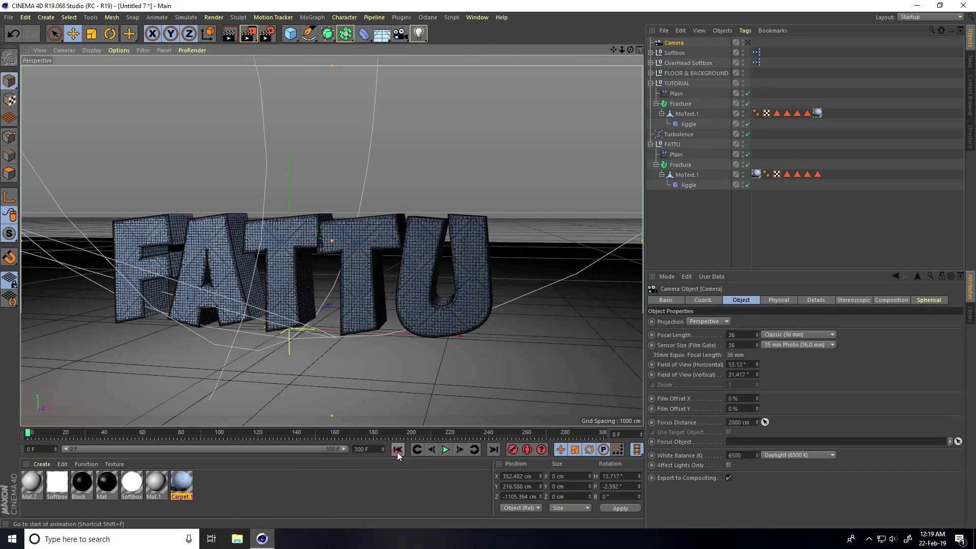
left_click(748, 43)
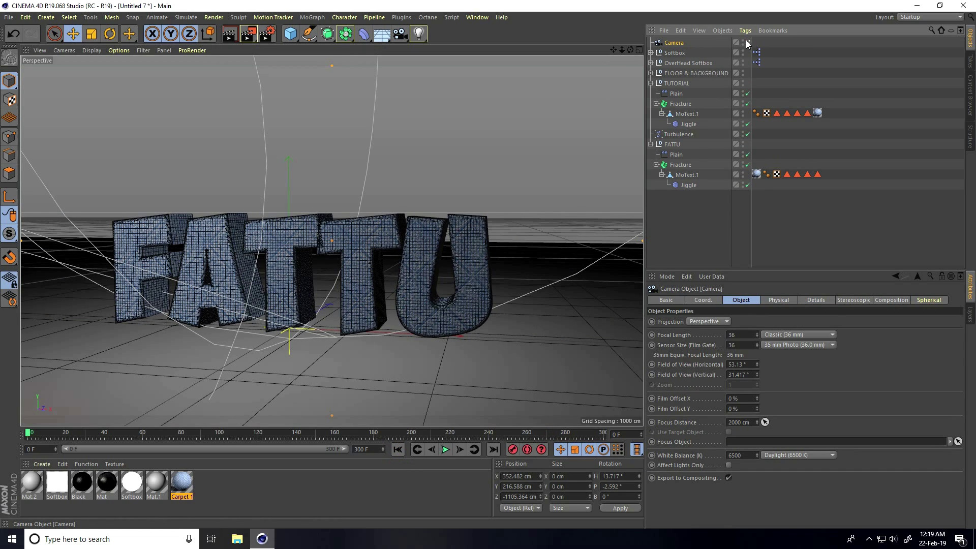
Move the camera closer to the FATTU text, to about Z -833 cm, and record a keyframe on frame 0
right_click_drag(299, 260, 321, 237, "alt")
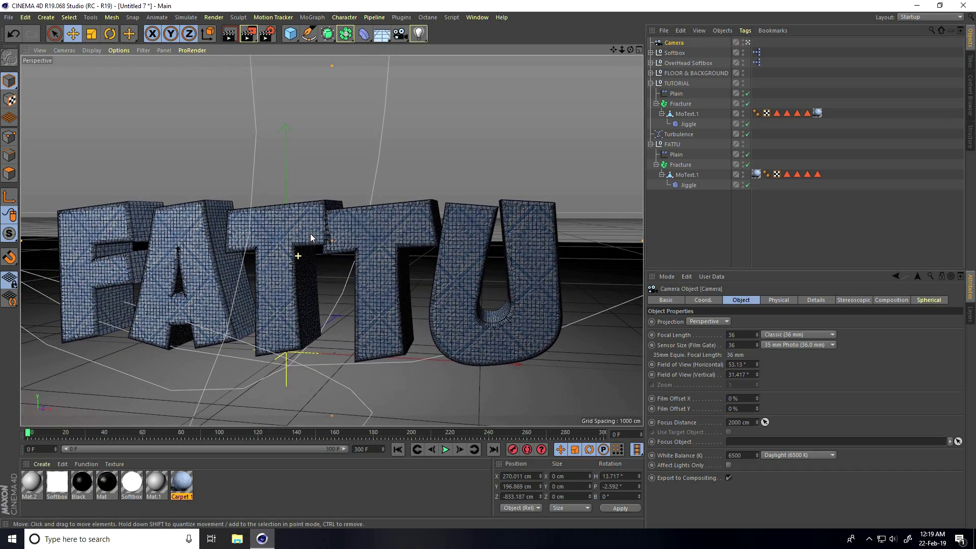
left_click(513, 450)
Pull the camera back to about Z -1159 cm with a keyframe on frame 200, and preview the move from the first frame
left_click_drag(29, 436, 411, 434)
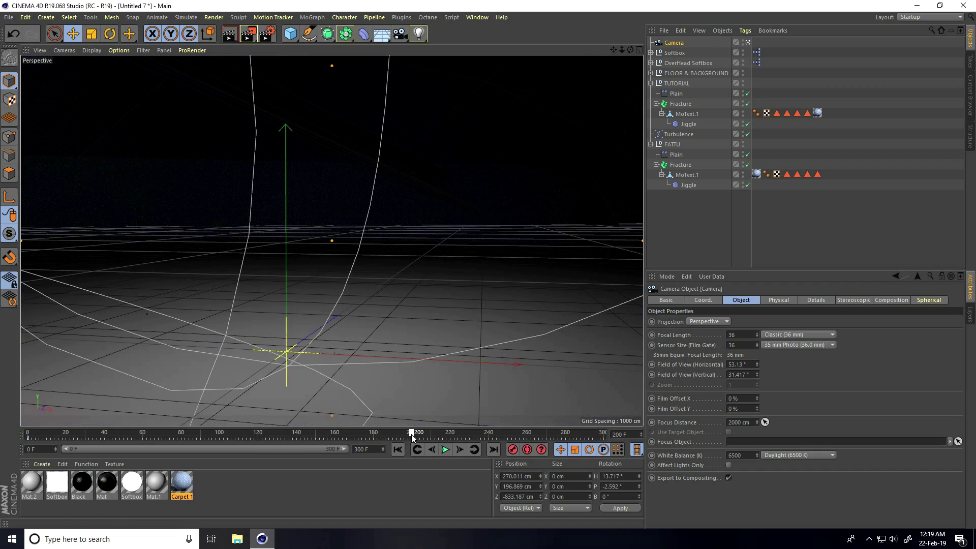
right_click_drag(356, 259, 356, 239, "alt")
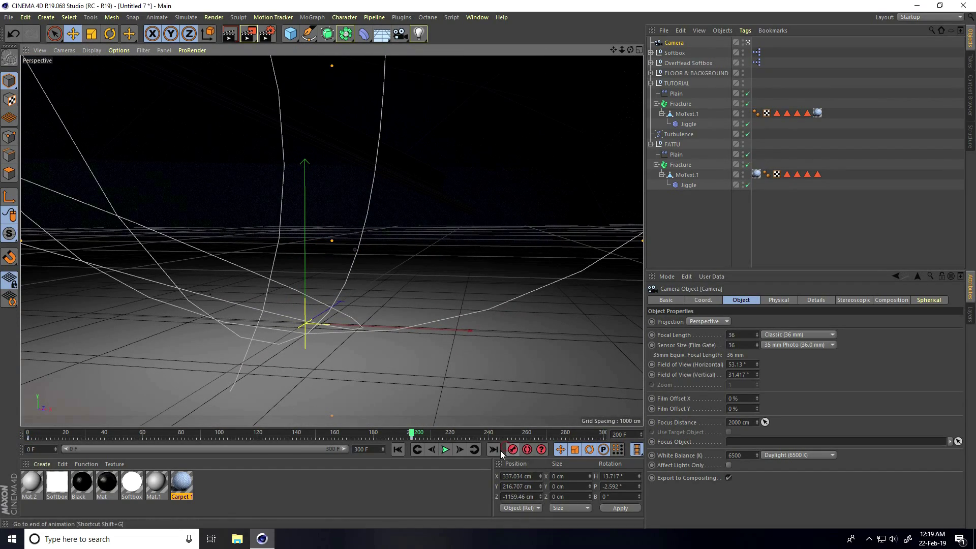
left_click(398, 449)
left_click(446, 450)
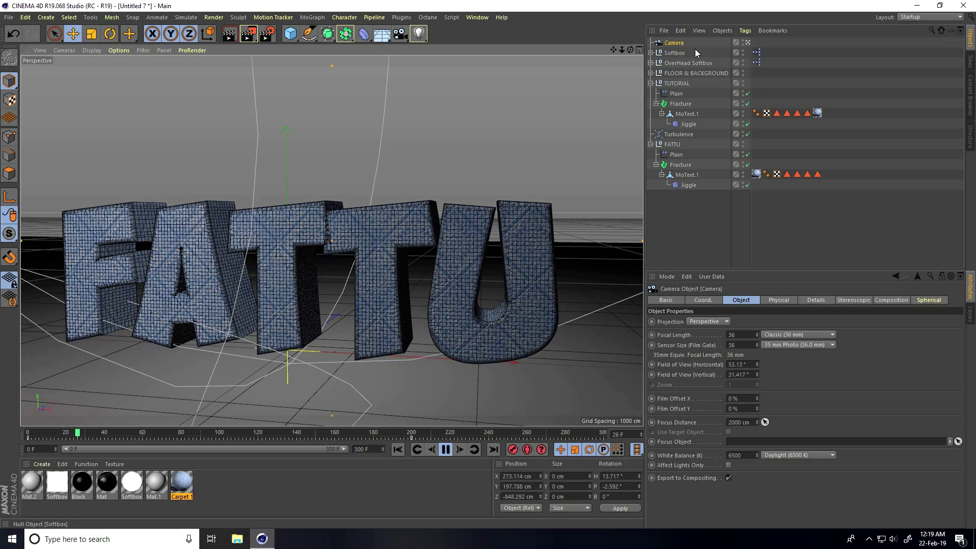
left_click(445, 450)
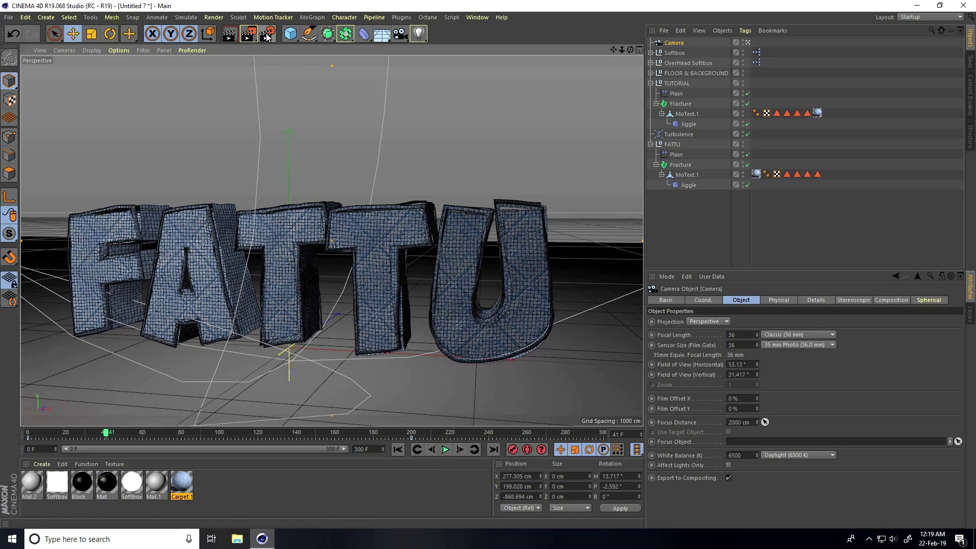
Add the Ambient Occlusion effect to the render settings and set its accuracy to 100%
left_click(267, 36)
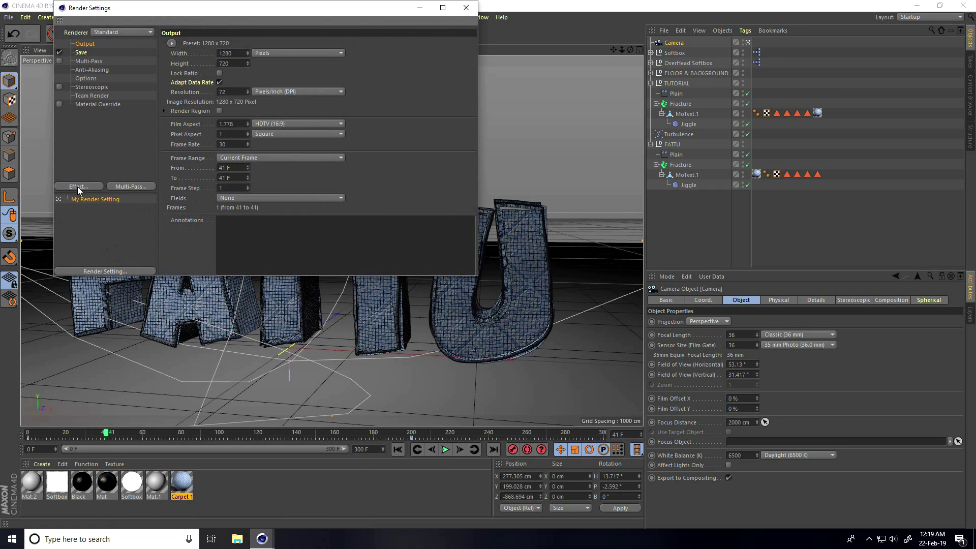
left_click(77, 188)
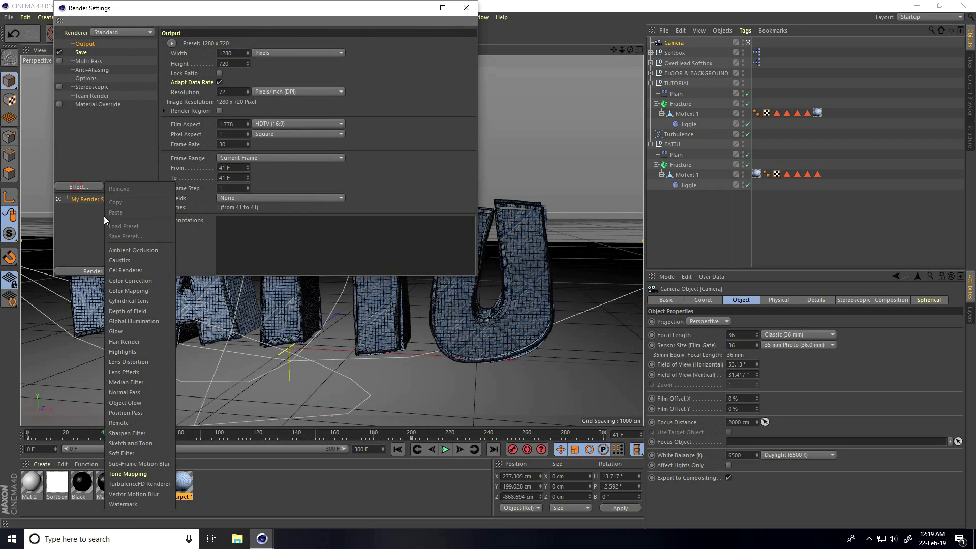
left_click(123, 251)
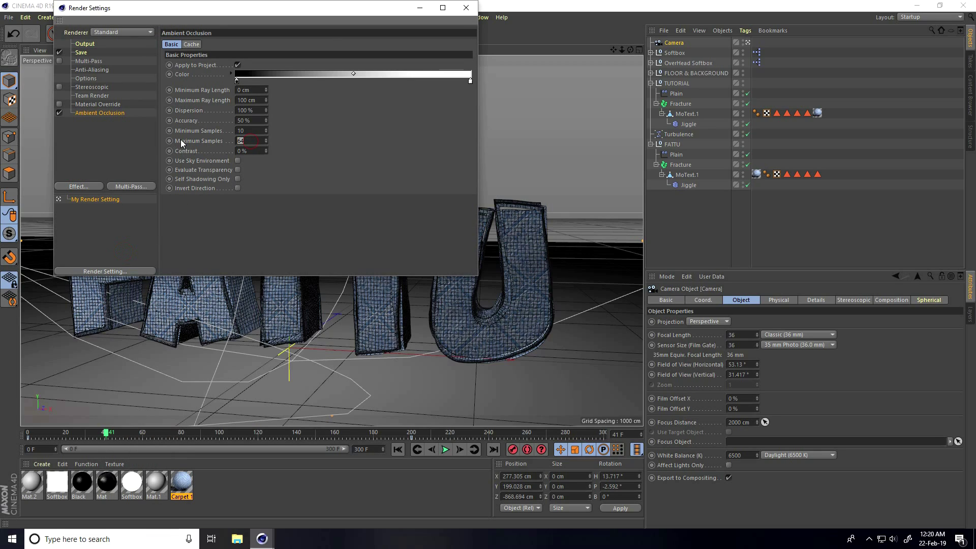
left_click(244, 120)
type("100")
key("Return")
Add the Global Illumination effect to the render settings and choose its Irradiance Cache record density
left_click(93, 187)
left_click(141, 312)
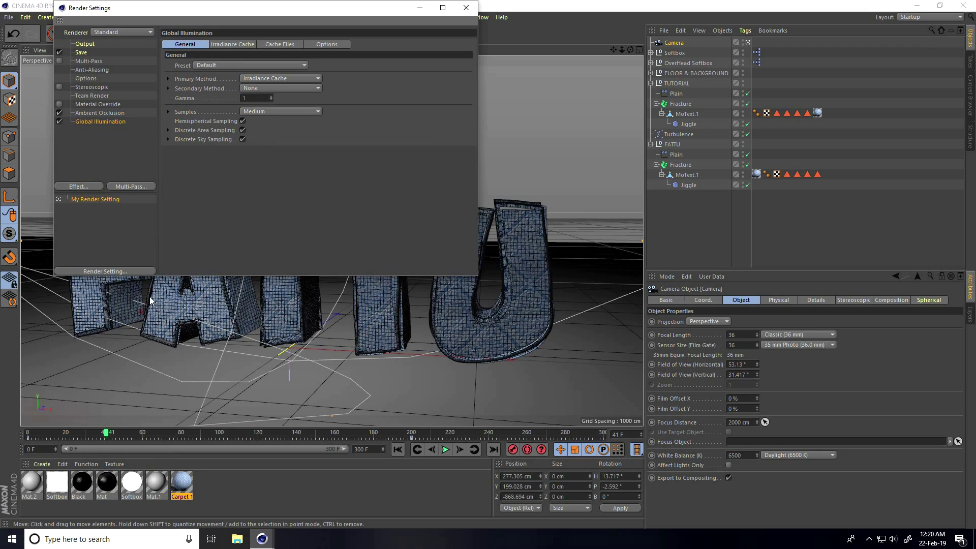
left_click(232, 44)
left_click(237, 65)
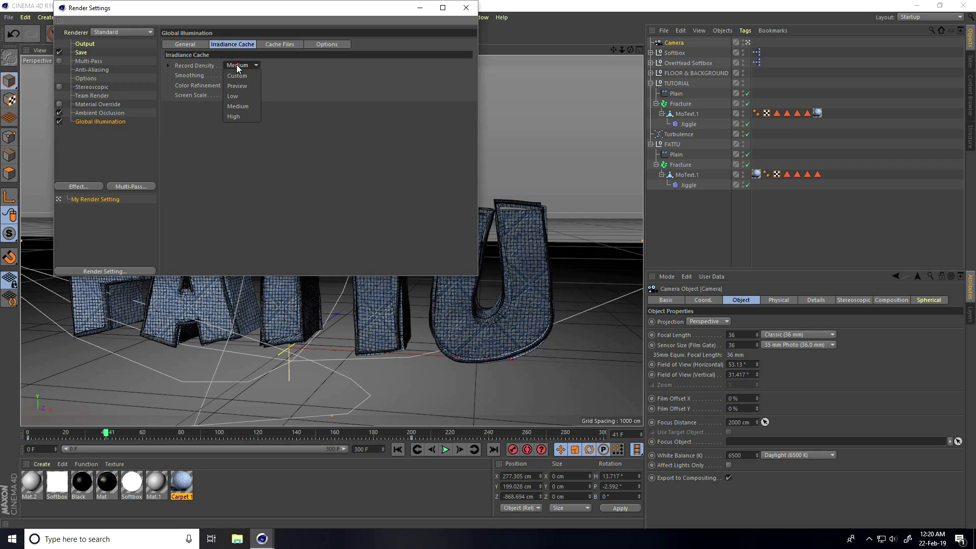
left_click(240, 101)
Set the file format of the saved regular image to JPG in the render settings
left_click(94, 70)
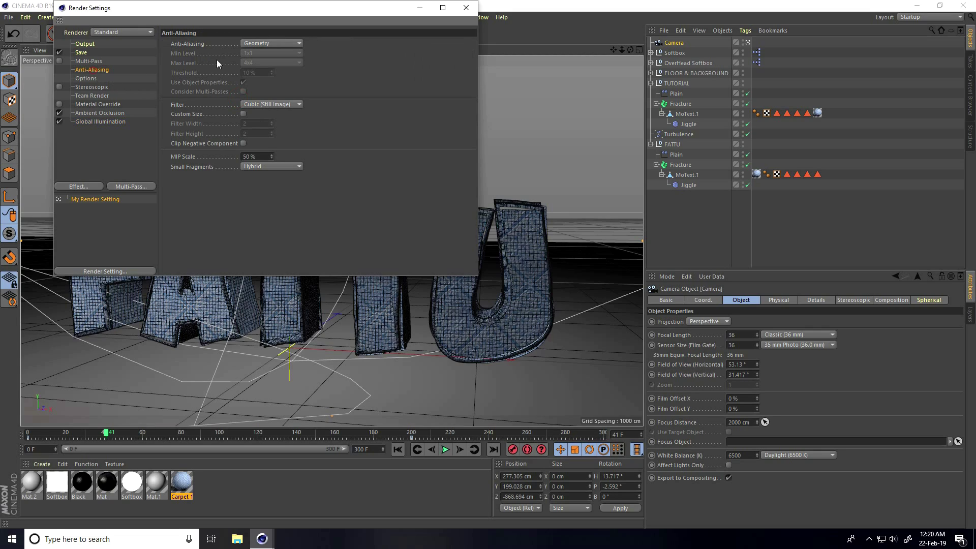
left_click(85, 53)
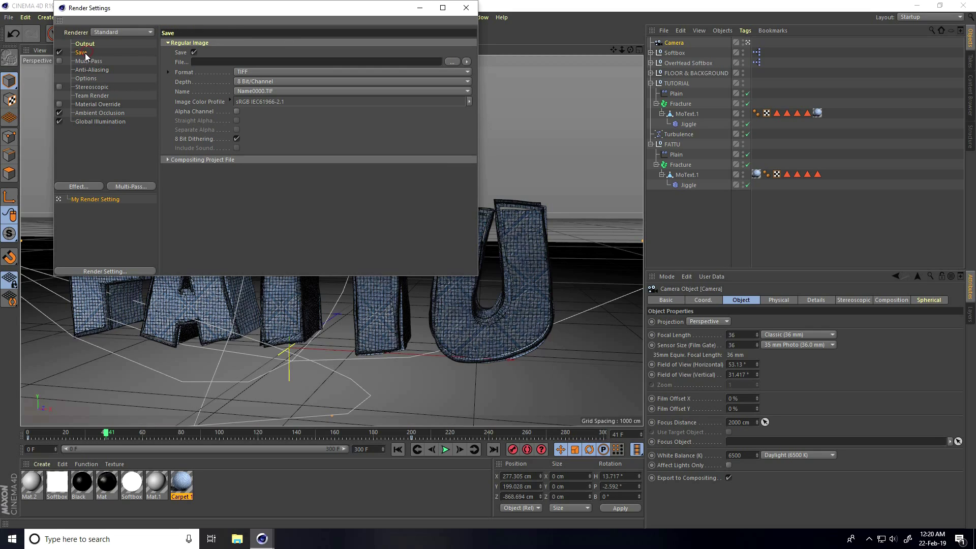
left_click(248, 70)
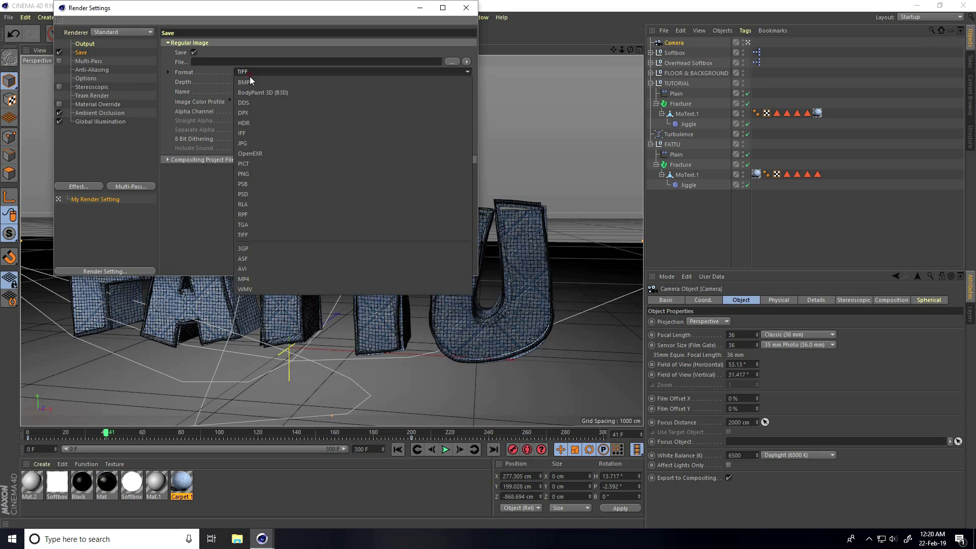
left_click(254, 145)
Apply the HDTV 1080 29.97 output preset, set the frame range to All Frames, and close the render settings
left_click(90, 45)
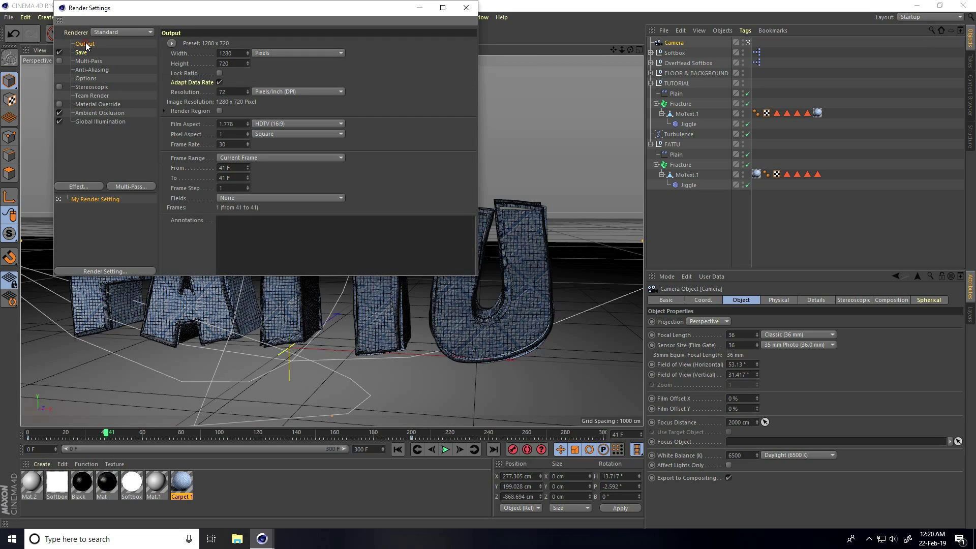
left_click(172, 43)
mouse_move(184, 74)
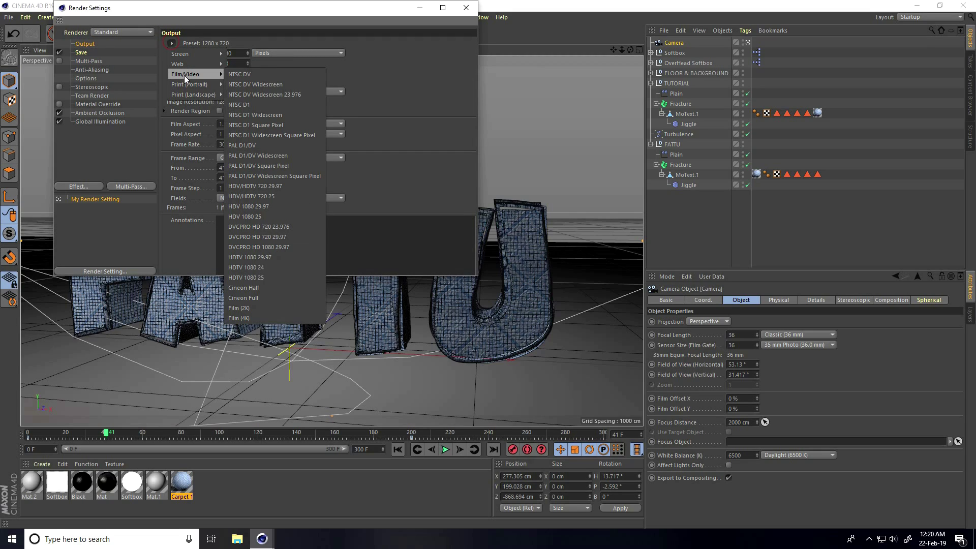
left_click(272, 258)
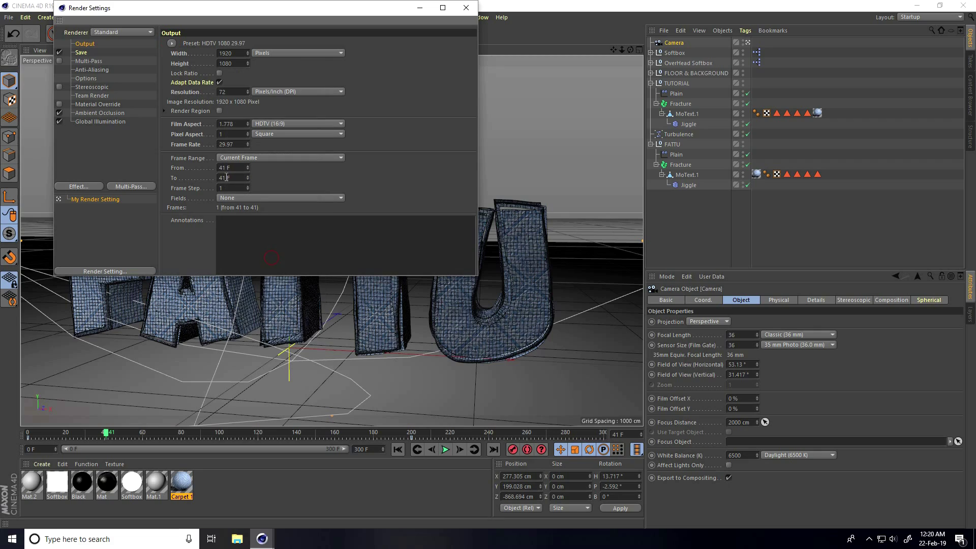
left_click(246, 159)
left_click(246, 190)
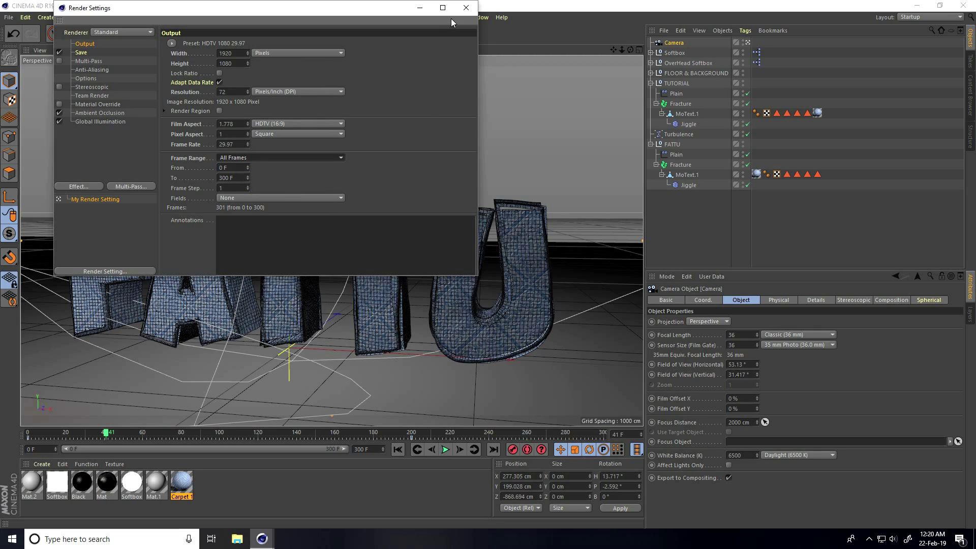
left_click(466, 7)
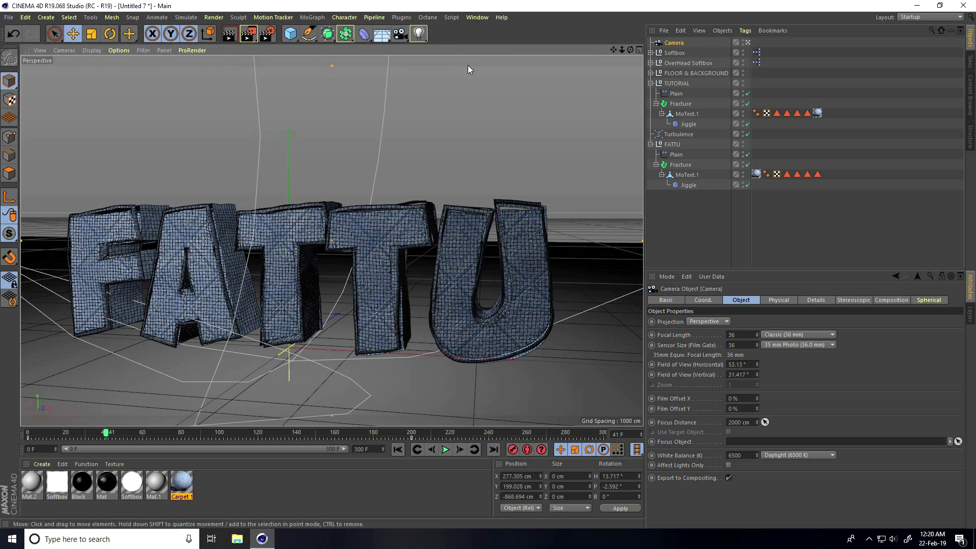